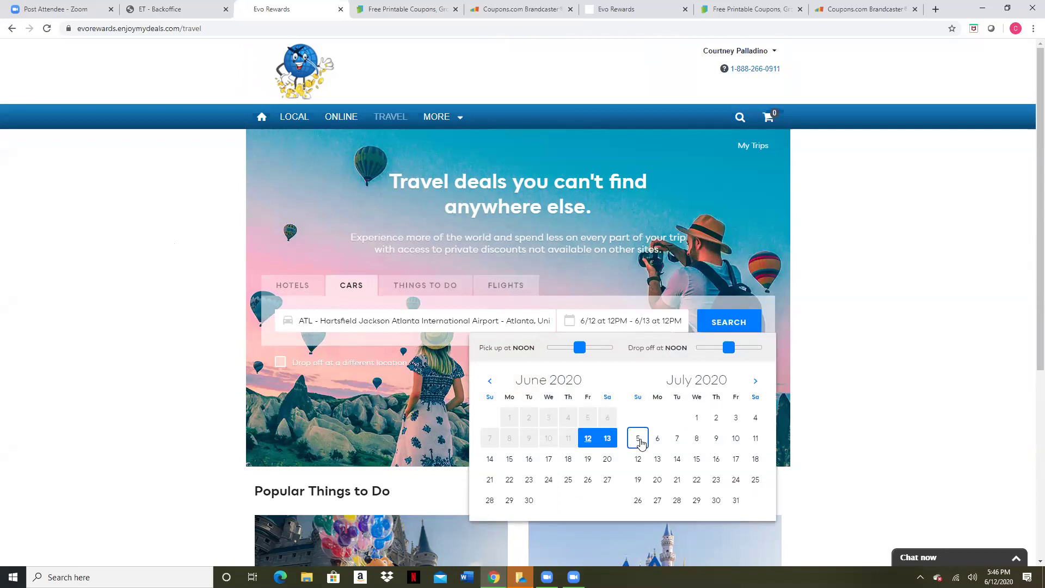
Search Atlanta airport rental cars with pickup August 5 and drop-off August 8
click(639, 440)
click(651, 327)
click(655, 327)
click(700, 441)
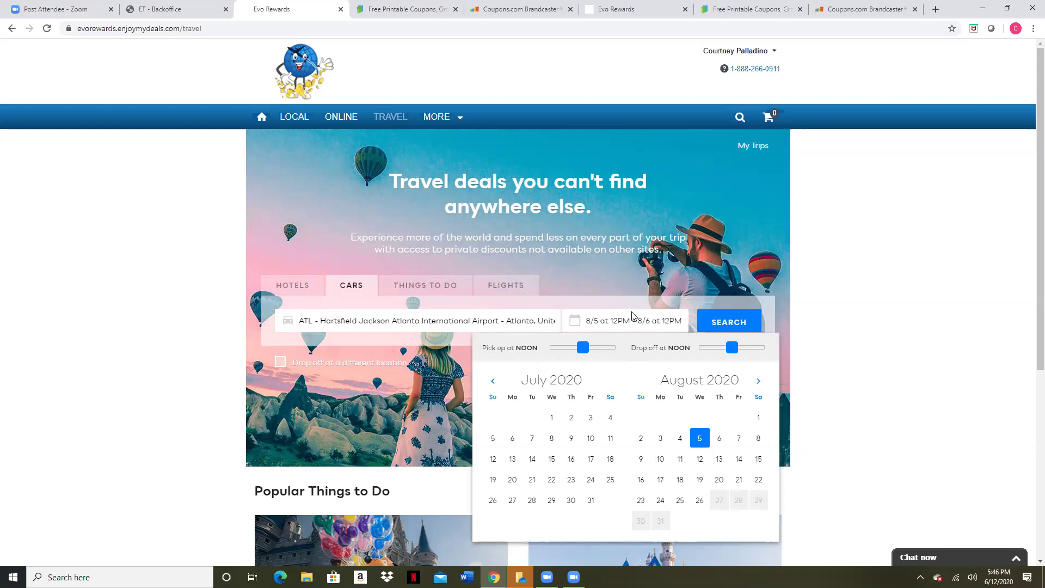
click(758, 438)
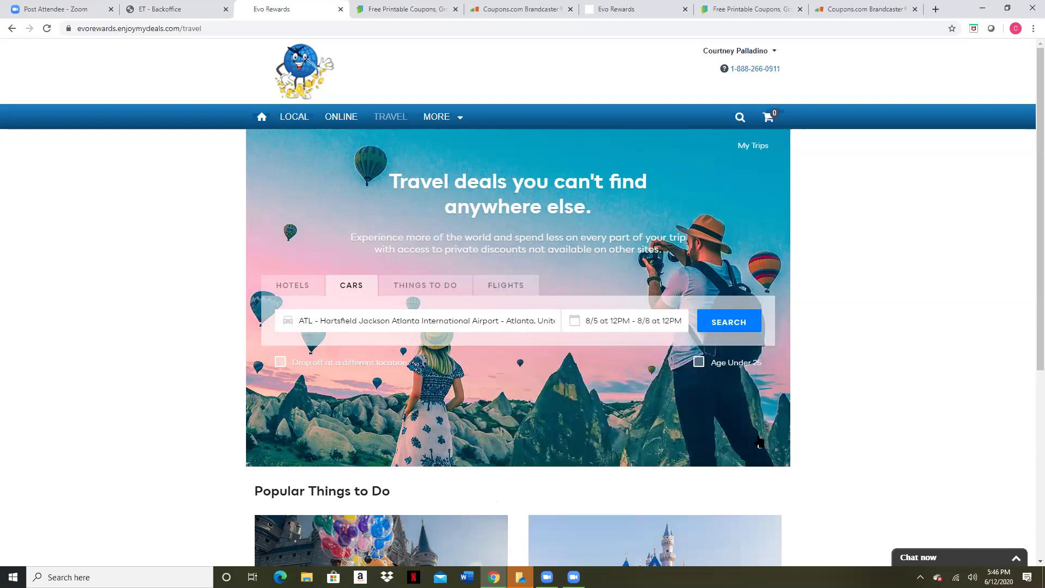
click(728, 322)
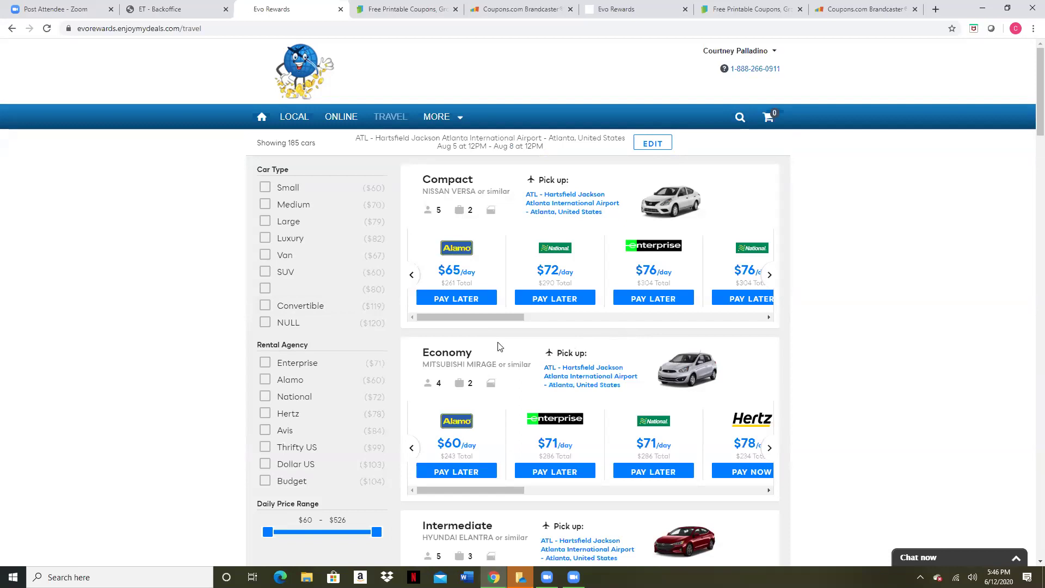
Reserve the Enterprise Compact car with Pay Later ($304.75 total) and proceed to checkout
scroll(499, 342, down, 1)
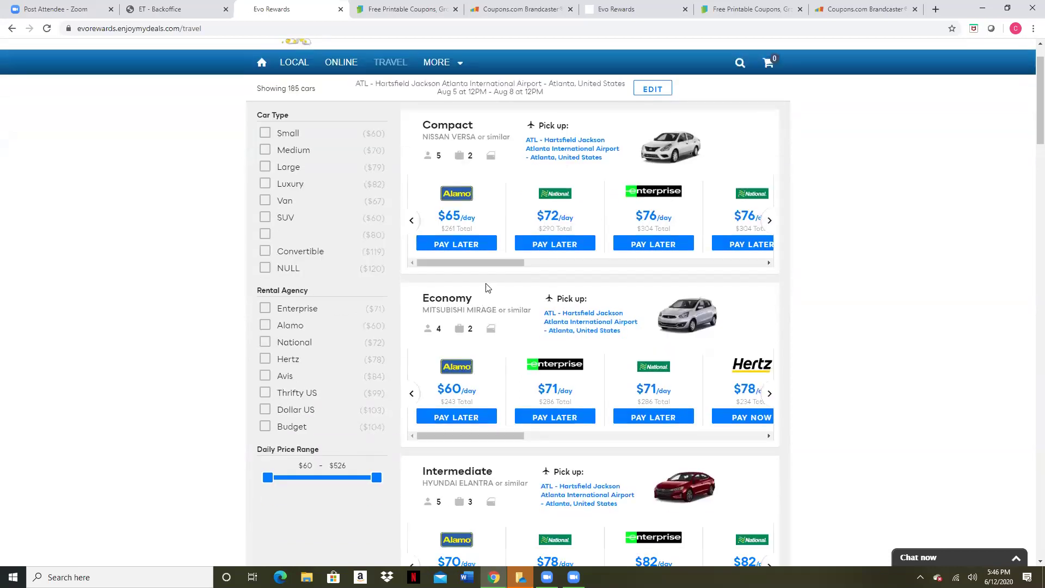
click(642, 245)
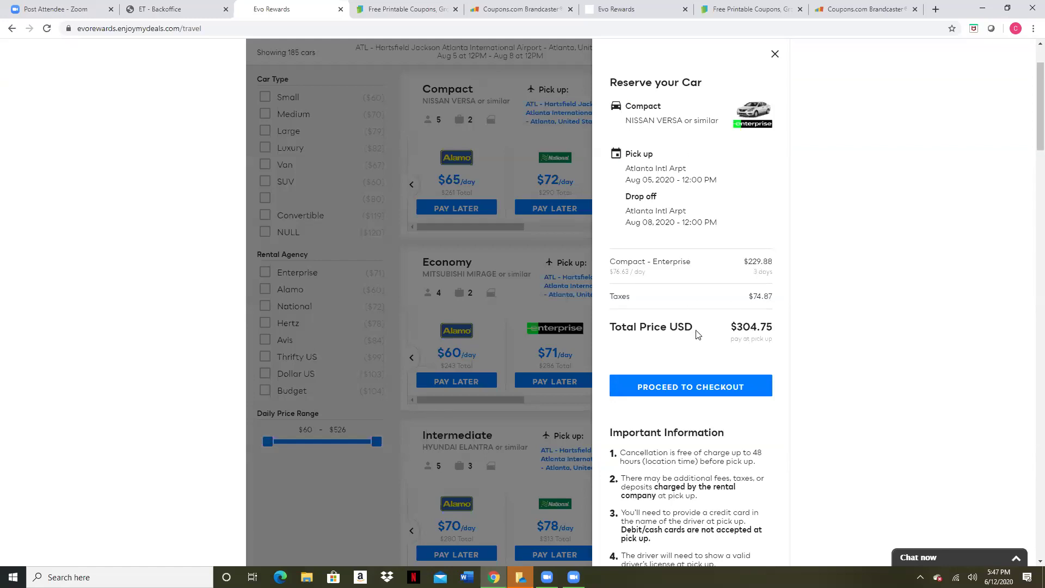
scroll(698, 335, down, 2)
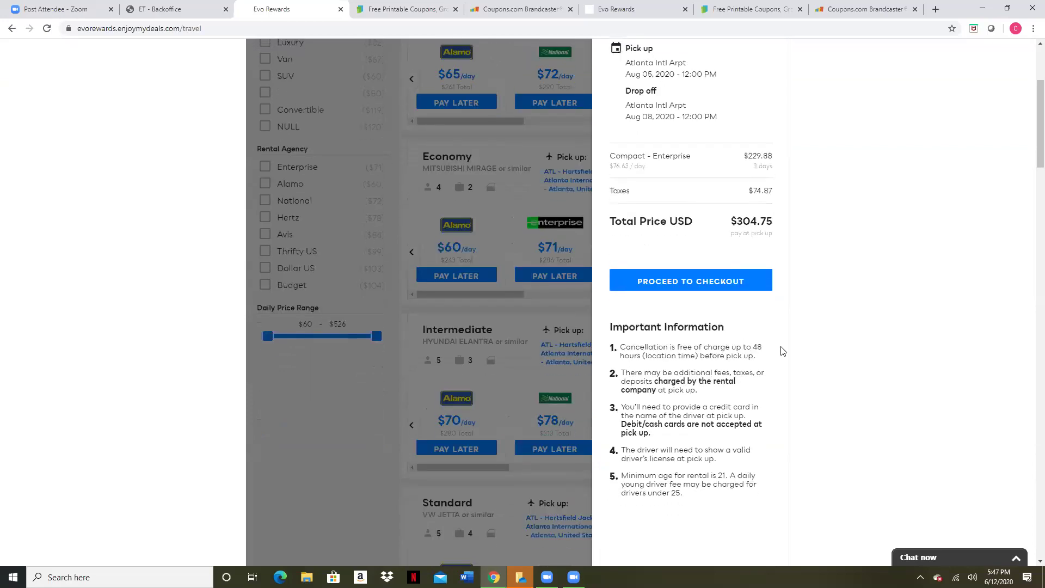
scroll(782, 351, up, 2)
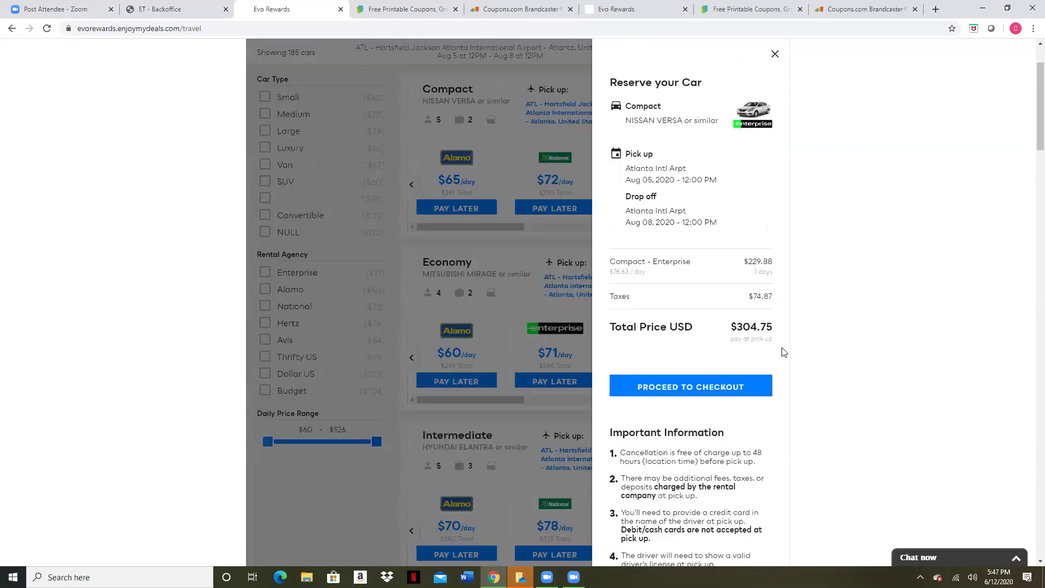
click(662, 391)
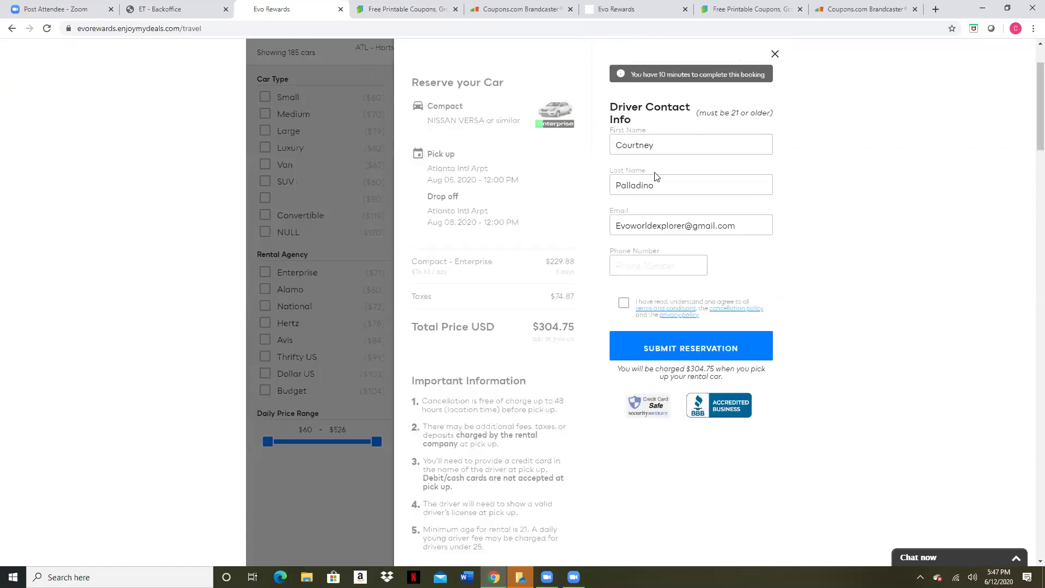
Select the notice that $304.75 will be charged when the car is picked up
drag(632, 369, 767, 384)
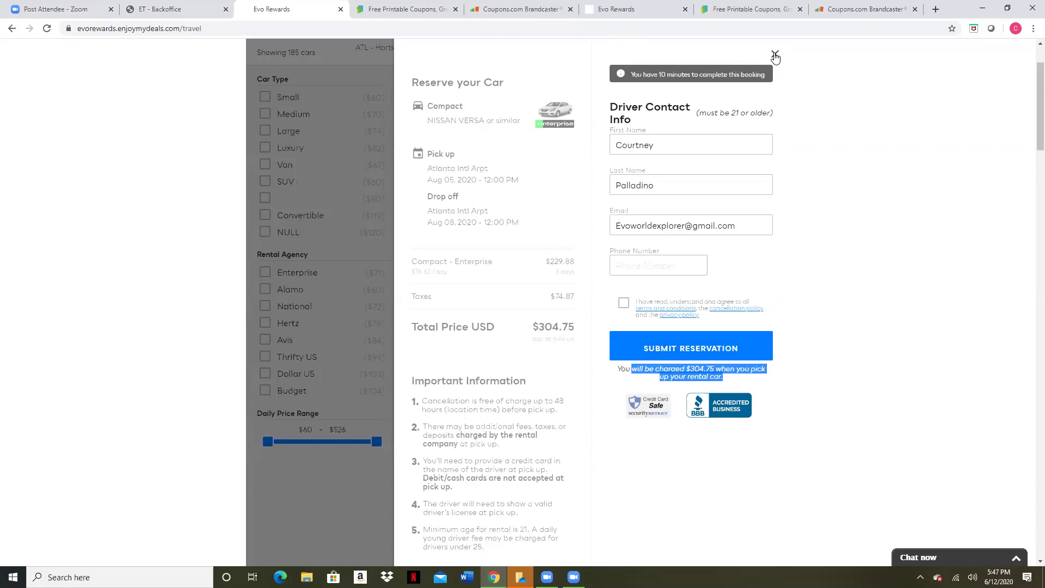
On Coupons.com, choose Health Care from the Printable Coupons menu
click(407, 10)
scroll(488, 220, up, 8)
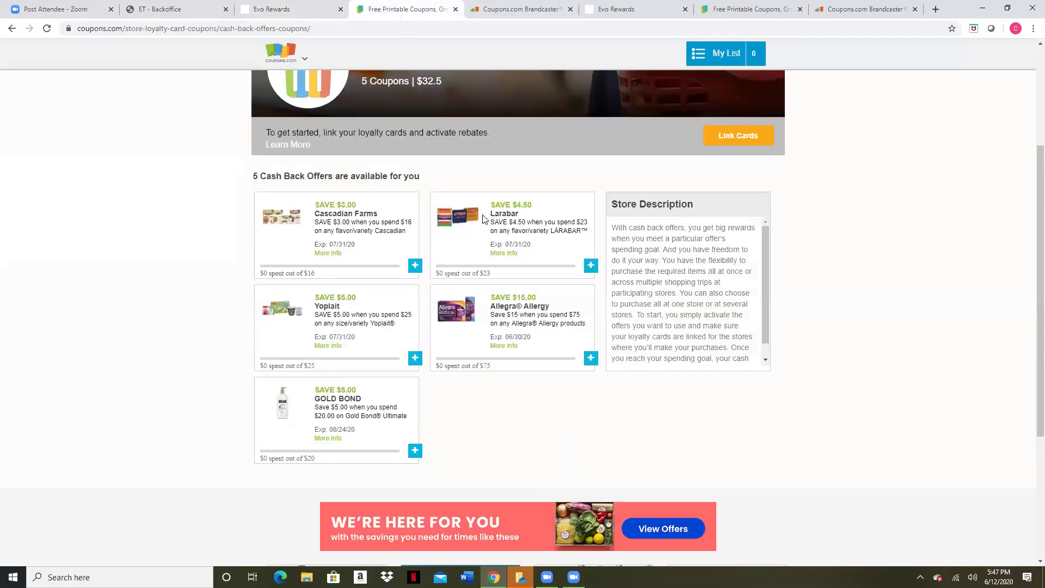
mouse_move(390, 68)
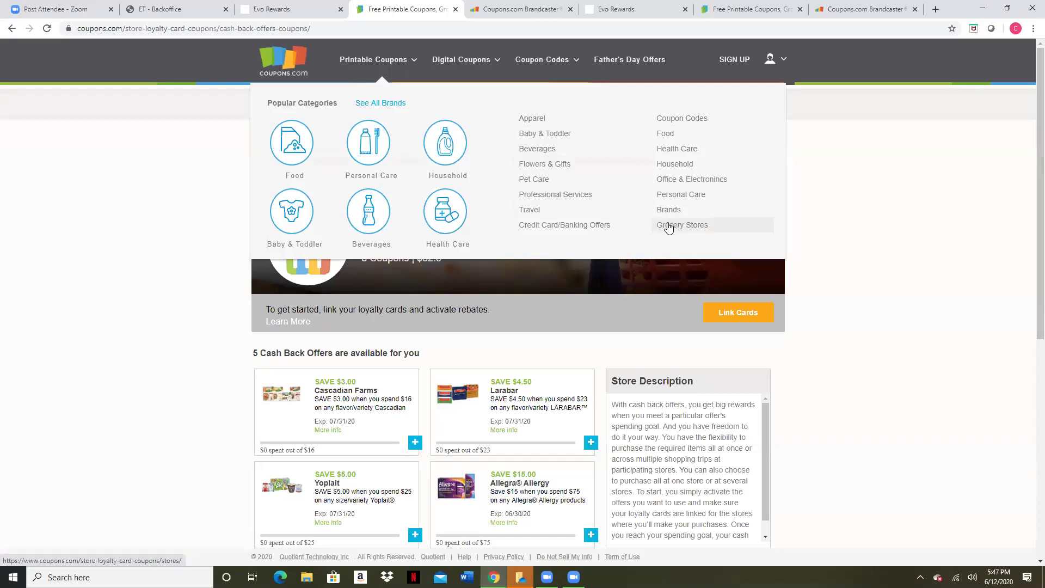
click(666, 154)
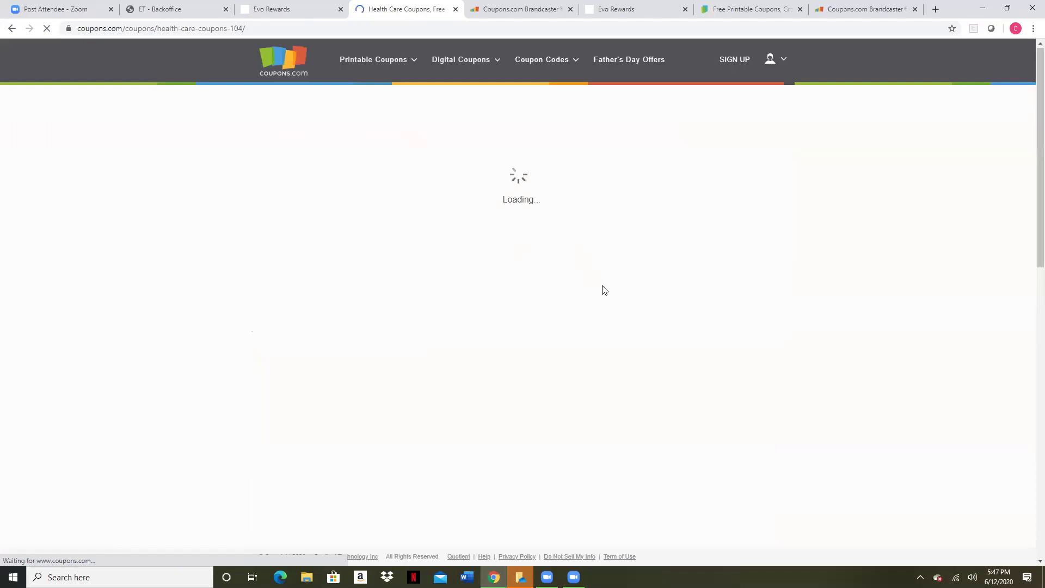
Scroll through the Health Care coupons list and back up
scroll(611, 312, down, 1)
scroll(611, 312, down, 3)
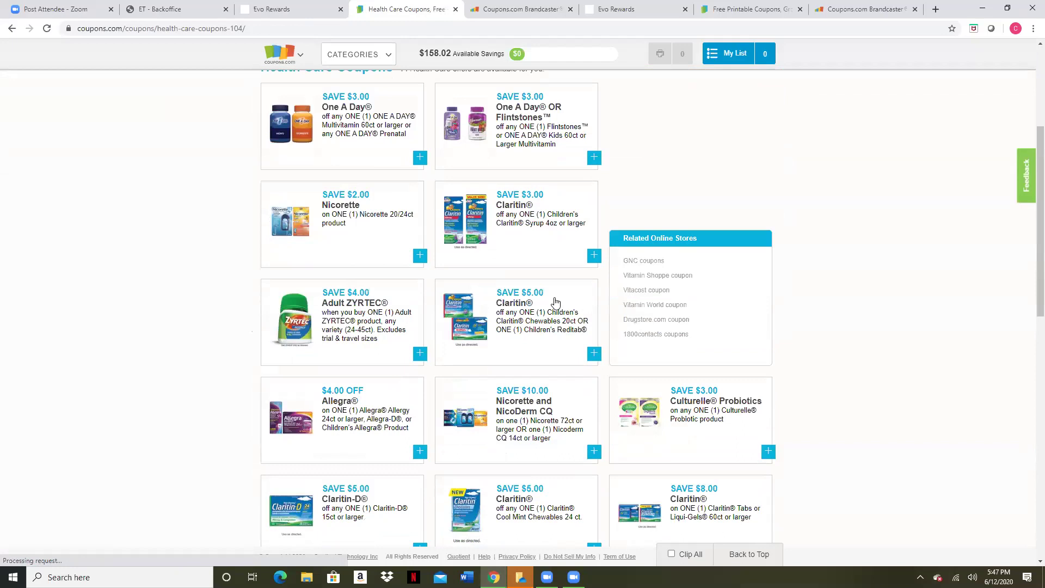
scroll(556, 303, down, 8)
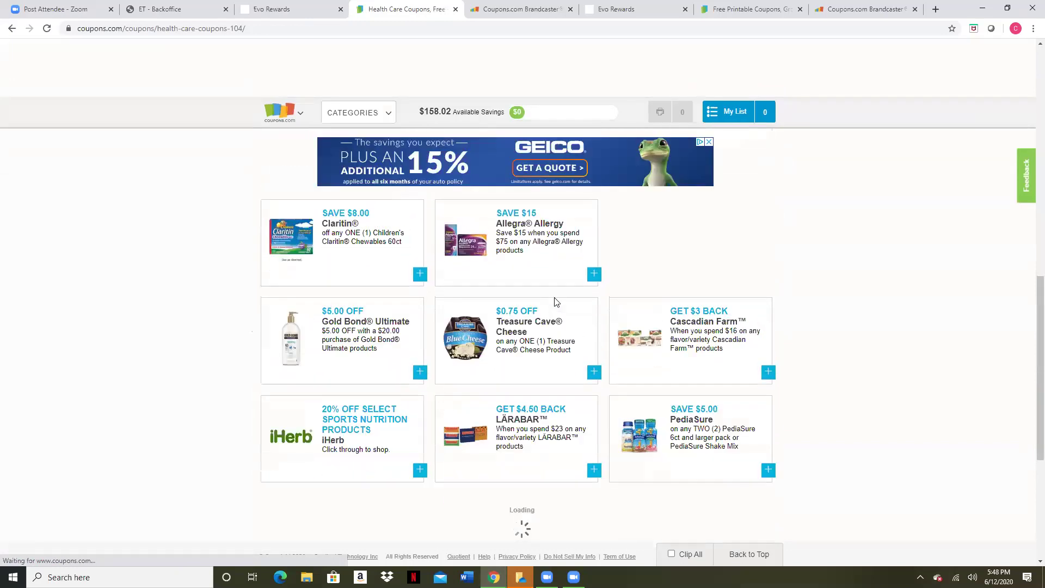
scroll(556, 303, down, 2)
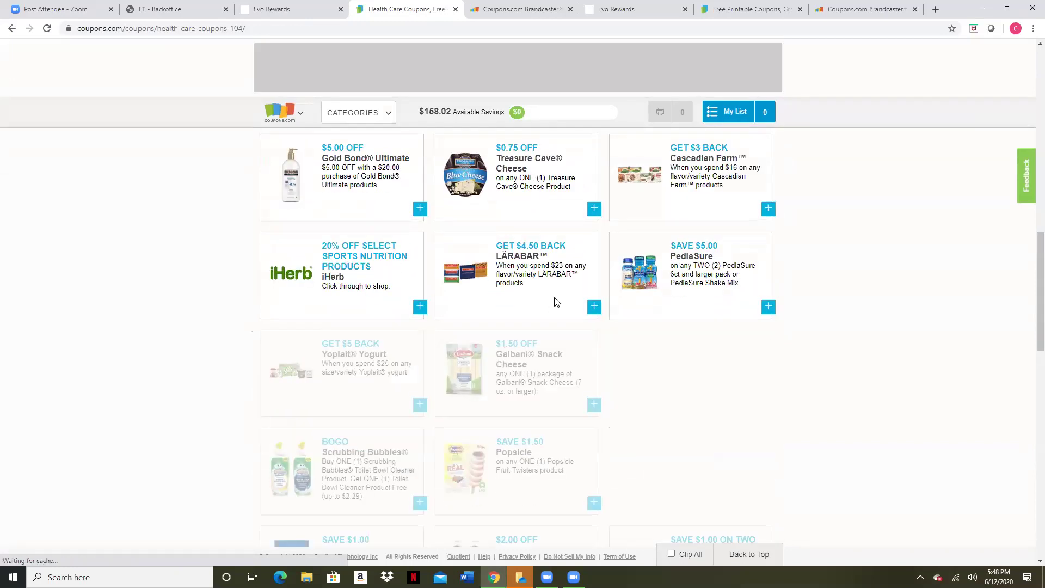
scroll(566, 299, down, 5)
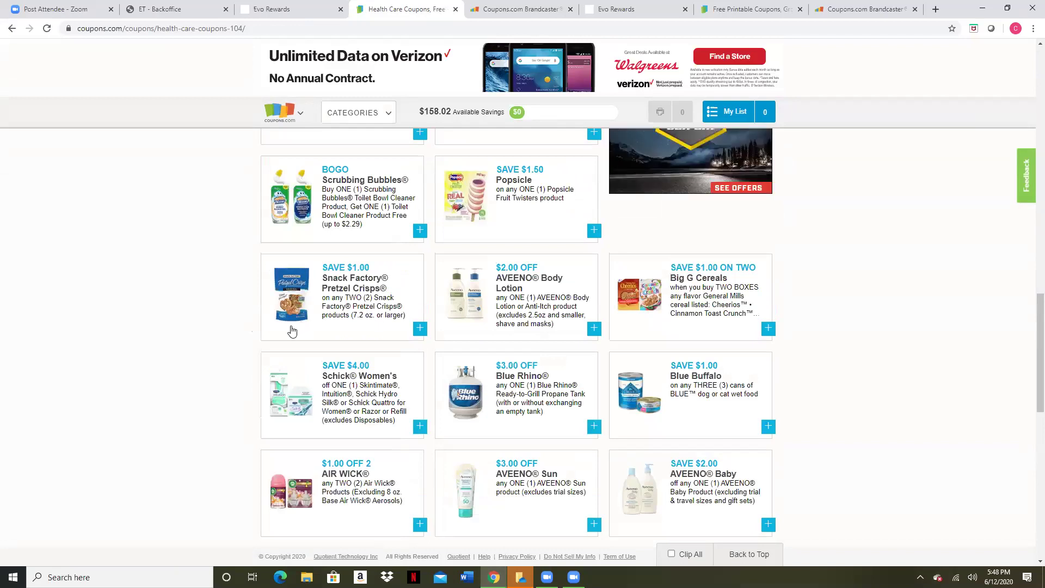
scroll(450, 355, down, 5)
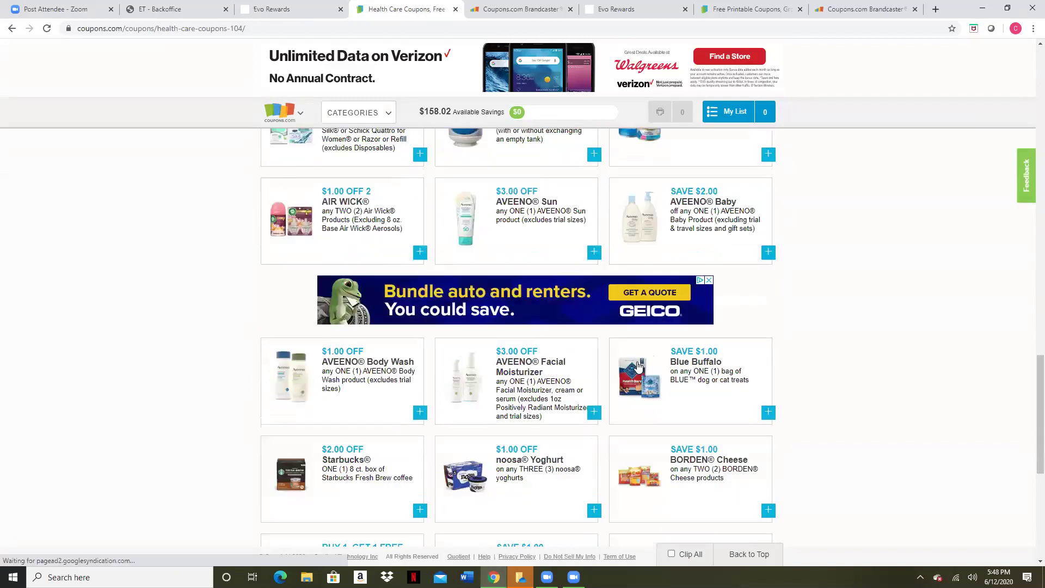
scroll(637, 367, down, 3)
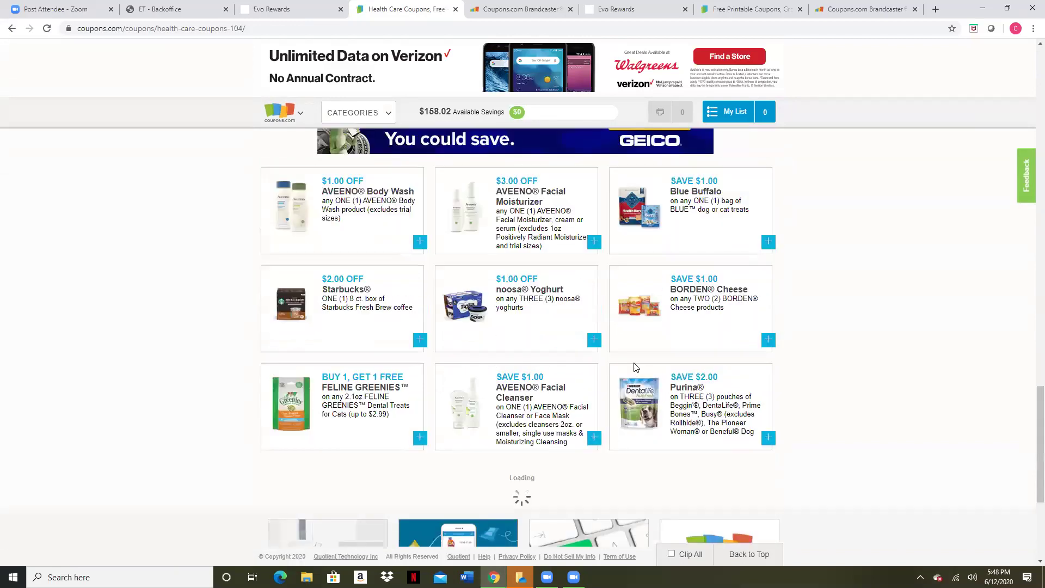
scroll(653, 365, down, 2)
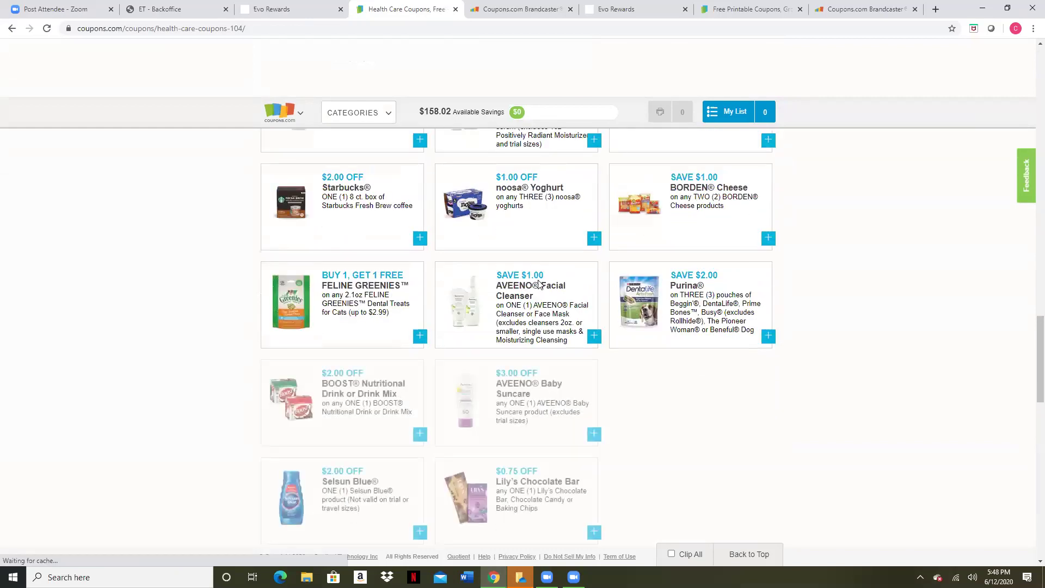
scroll(572, 297, down, 4)
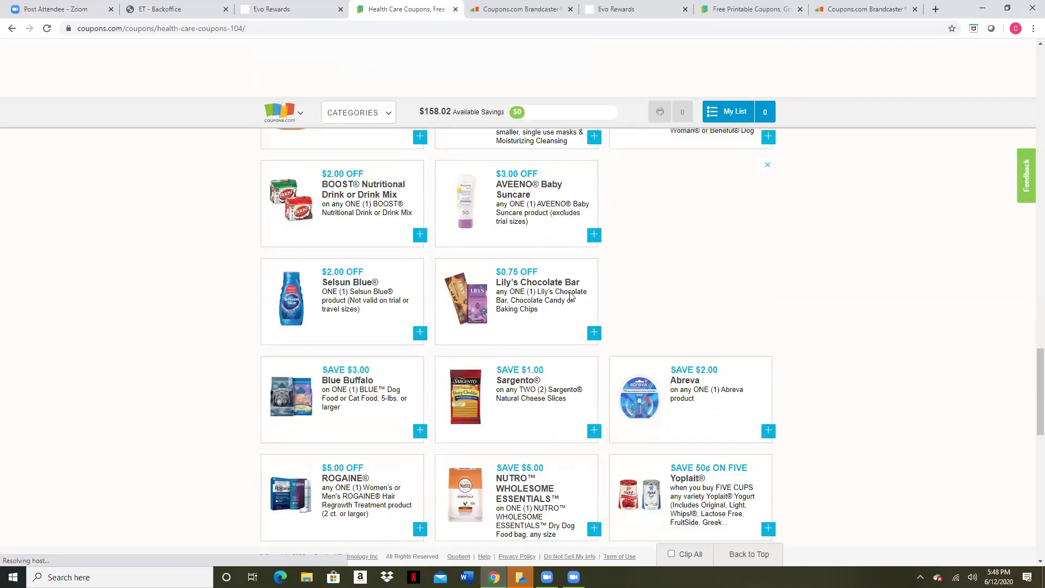
scroll(571, 295, down, 4)
scroll(571, 296, up, 2)
scroll(571, 296, down, 5)
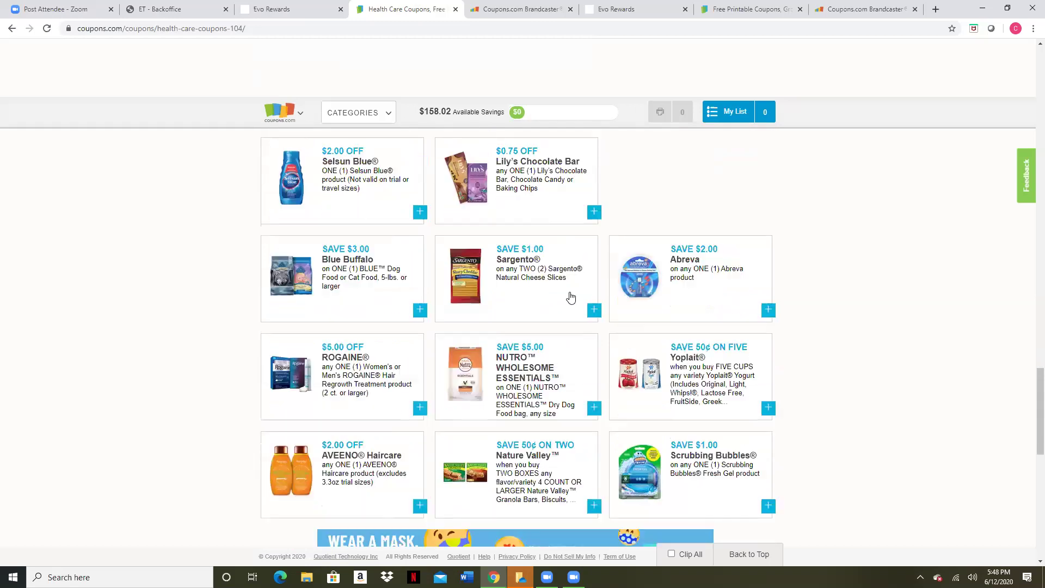
scroll(571, 297, up, 10)
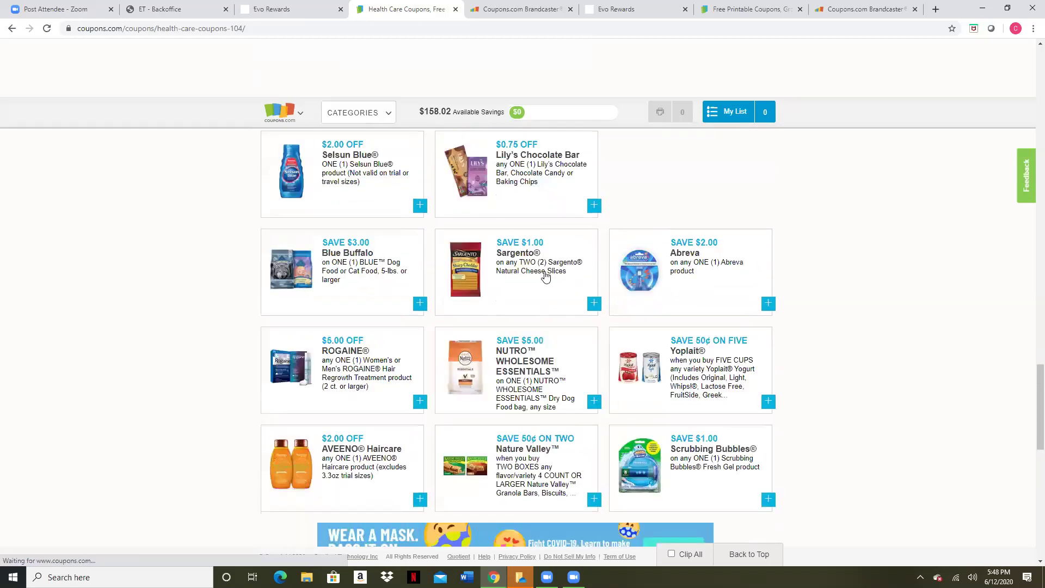
scroll(491, 247, up, 10)
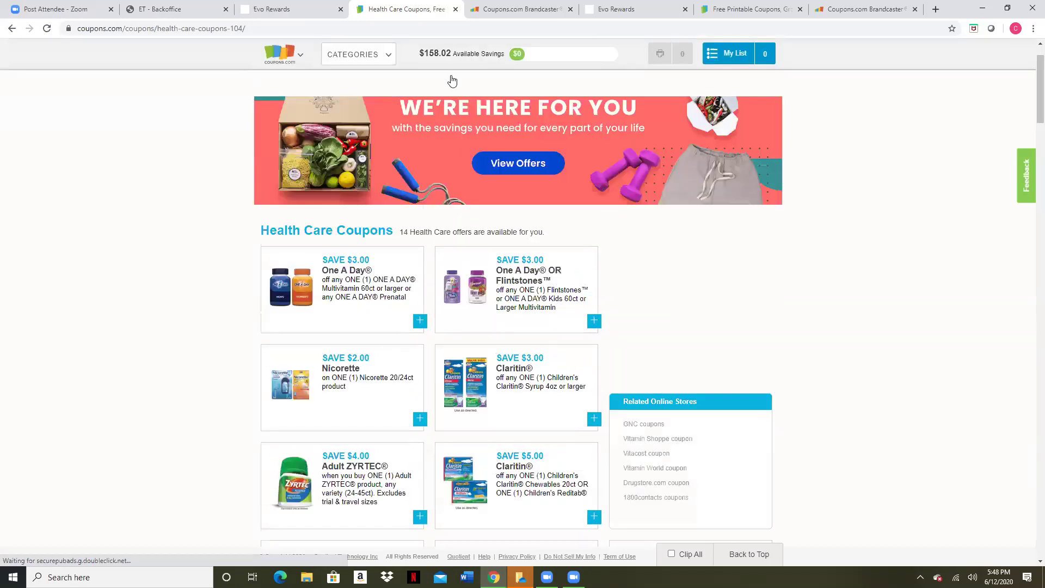
Return to Evo Rewards and open its local deals search page
mouse_move(463, 61)
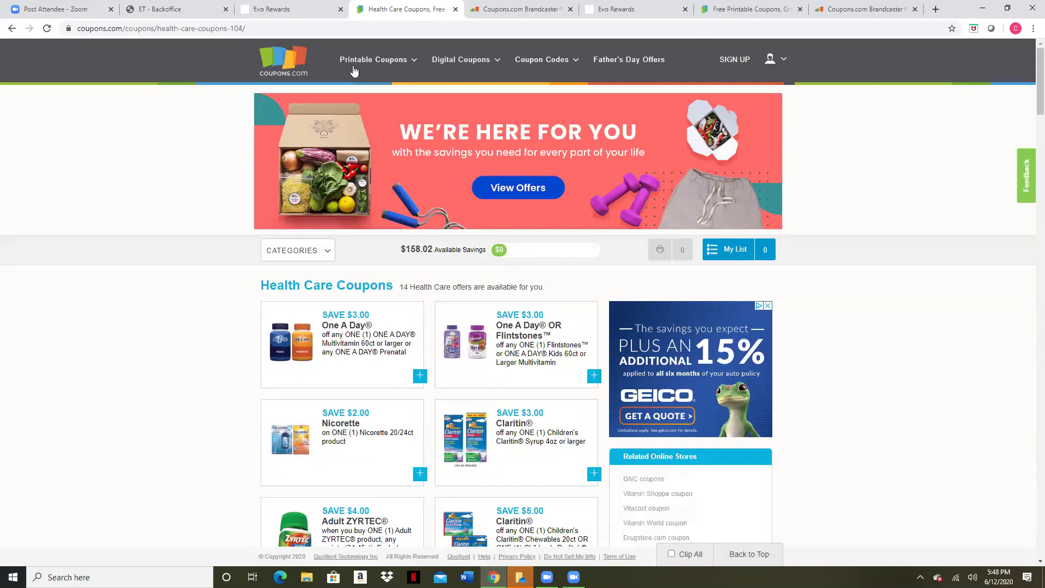
click(275, 13)
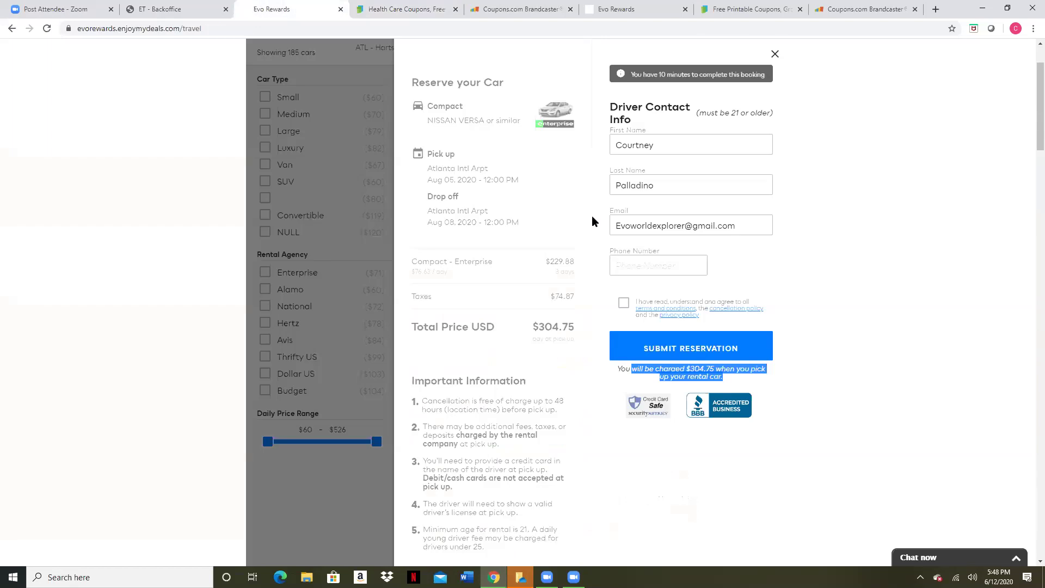
scroll(593, 218, up, 2)
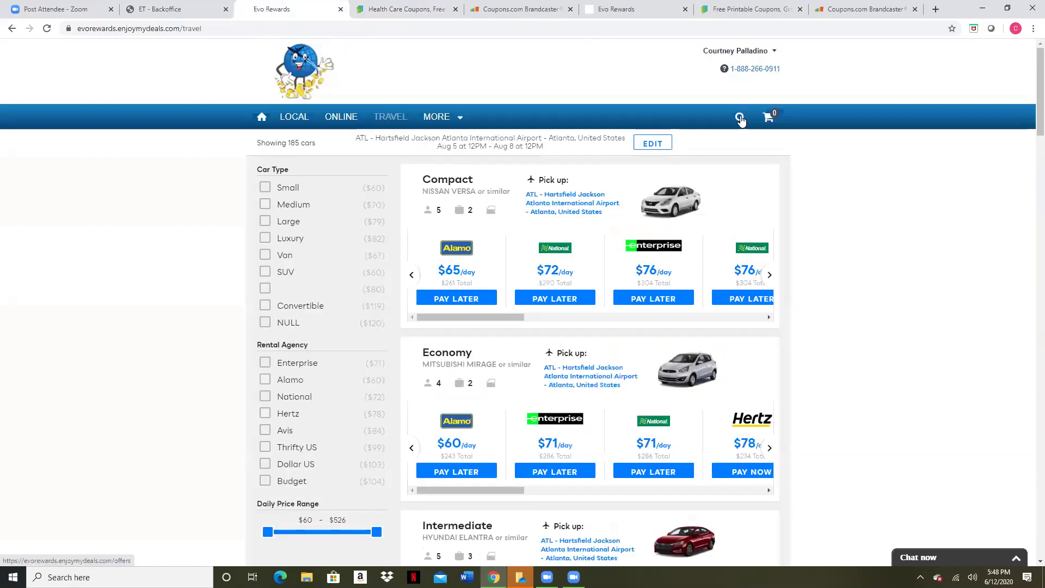
click(740, 120)
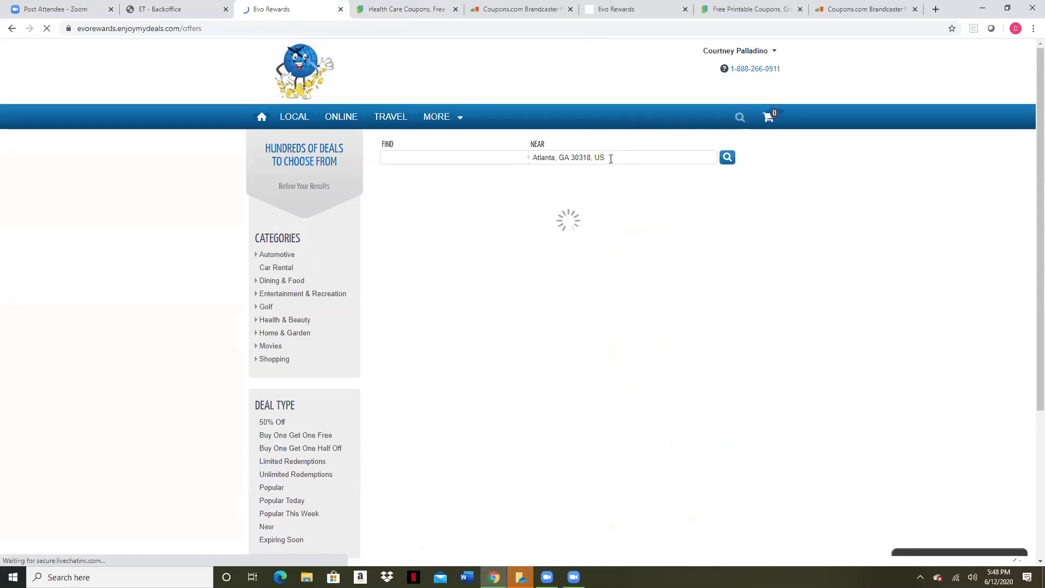
Change the deals location from Atlanta to Knoxville, TN 37924 and search
click(611, 158)
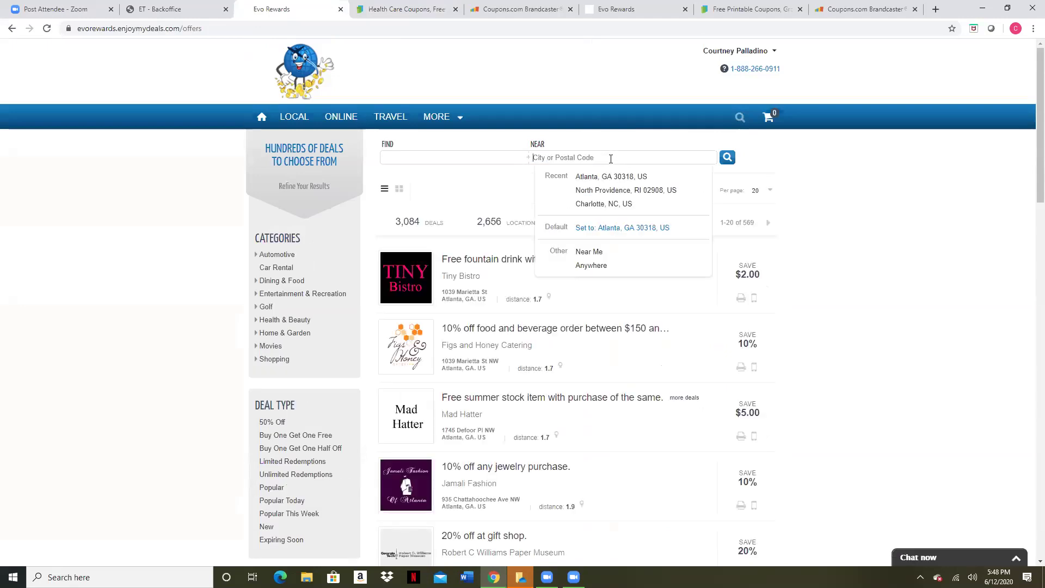
click(625, 177)
text(37924)
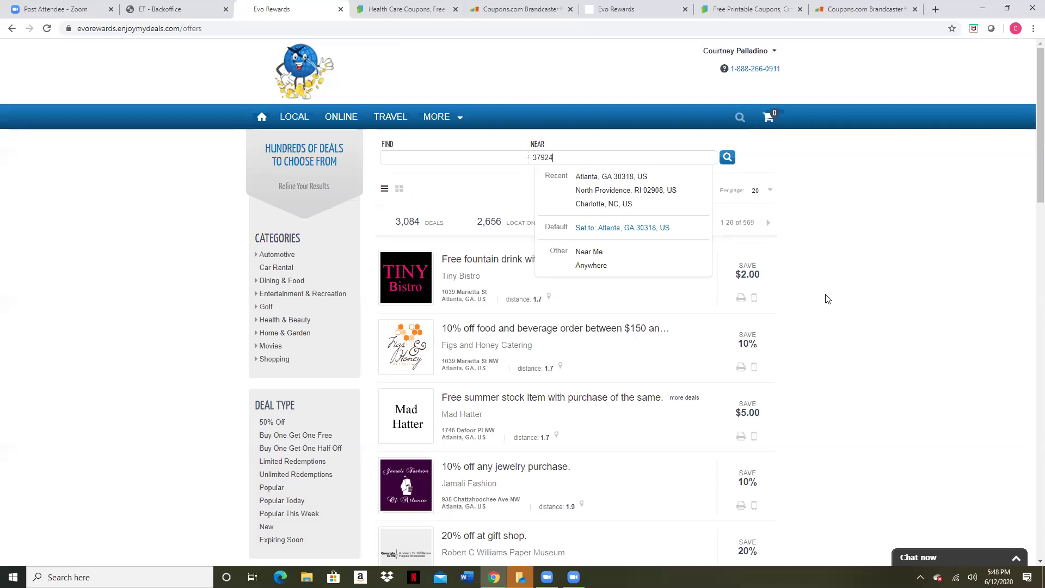
click(642, 177)
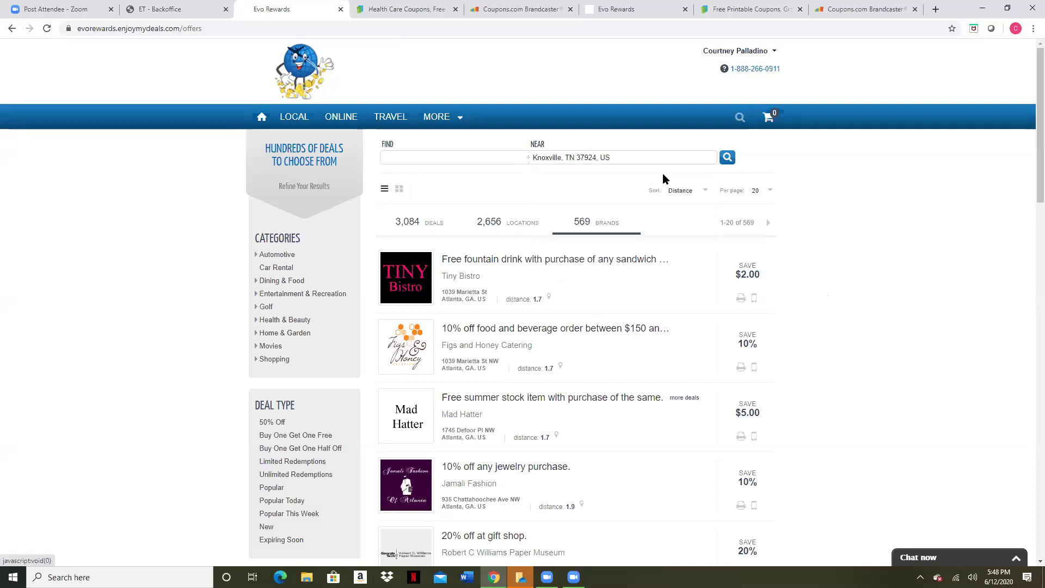
click(727, 160)
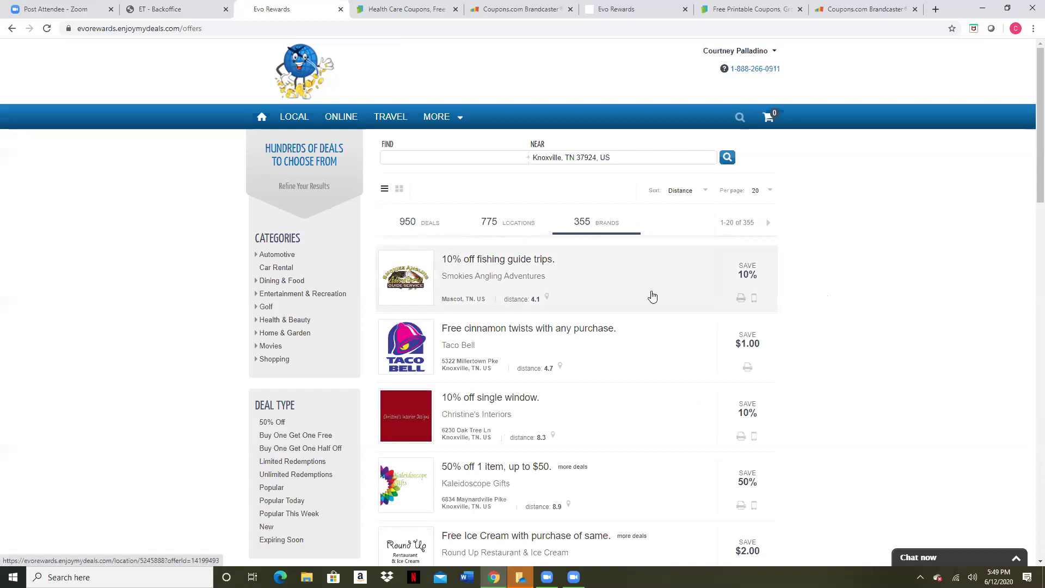
scroll(650, 296, down, 1)
scroll(630, 304, down, 1)
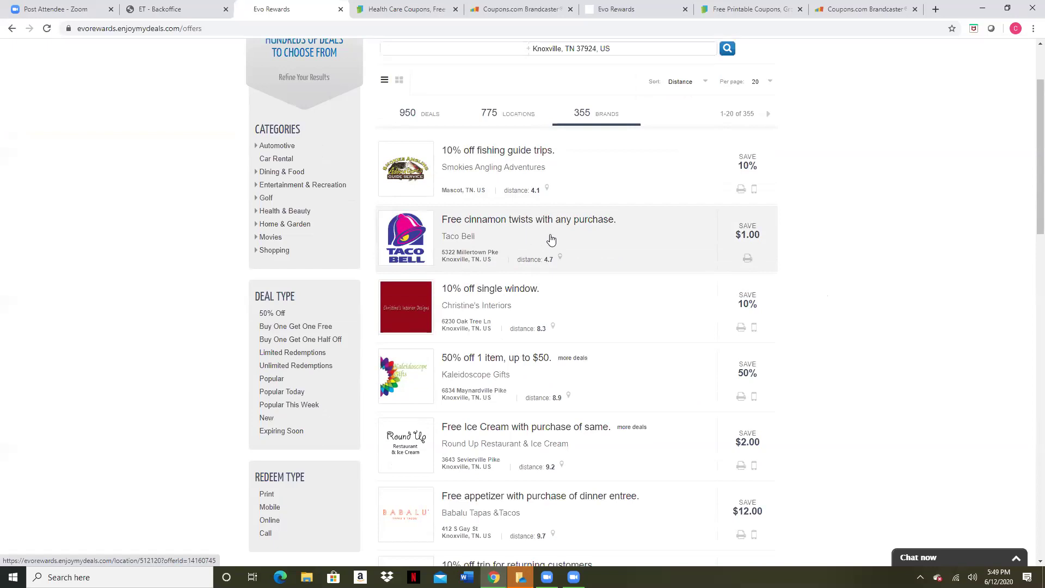
scroll(617, 244, down, 1)
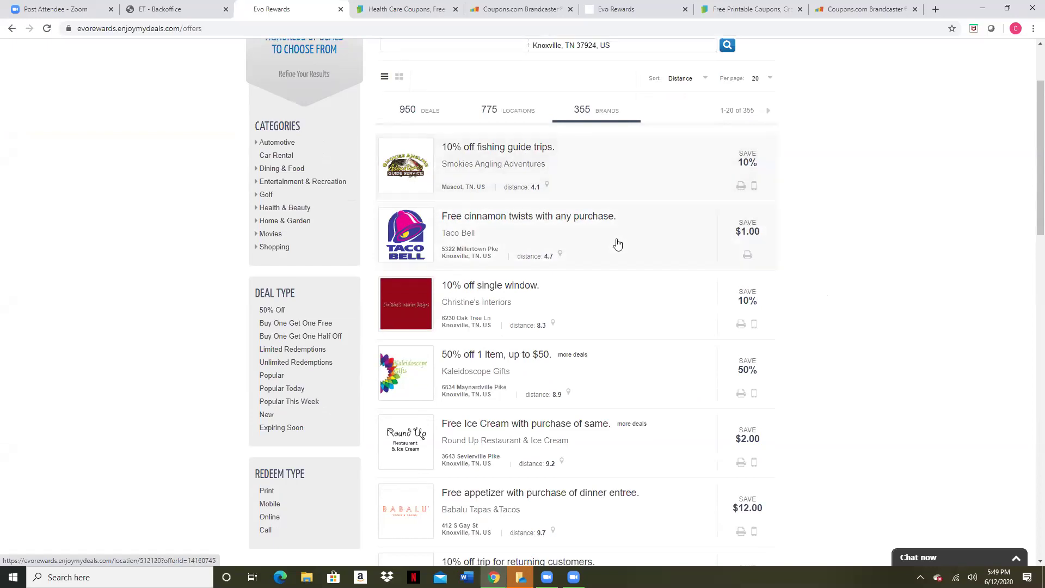
scroll(618, 245, down, 3)
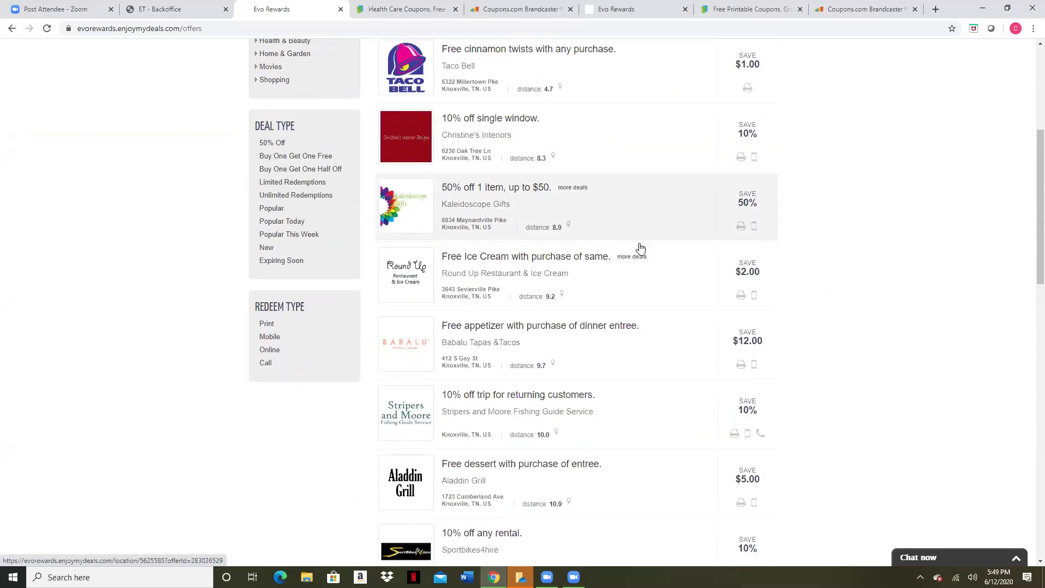
scroll(640, 248, down, 2)
scroll(660, 259, down, 2)
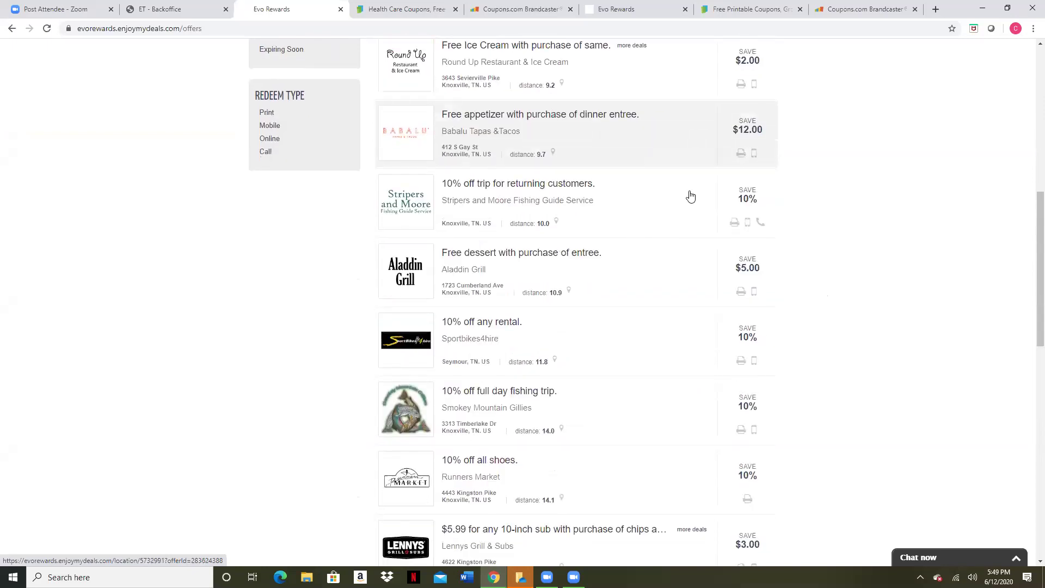
scroll(687, 199, down, 2)
scroll(645, 228, down, 2)
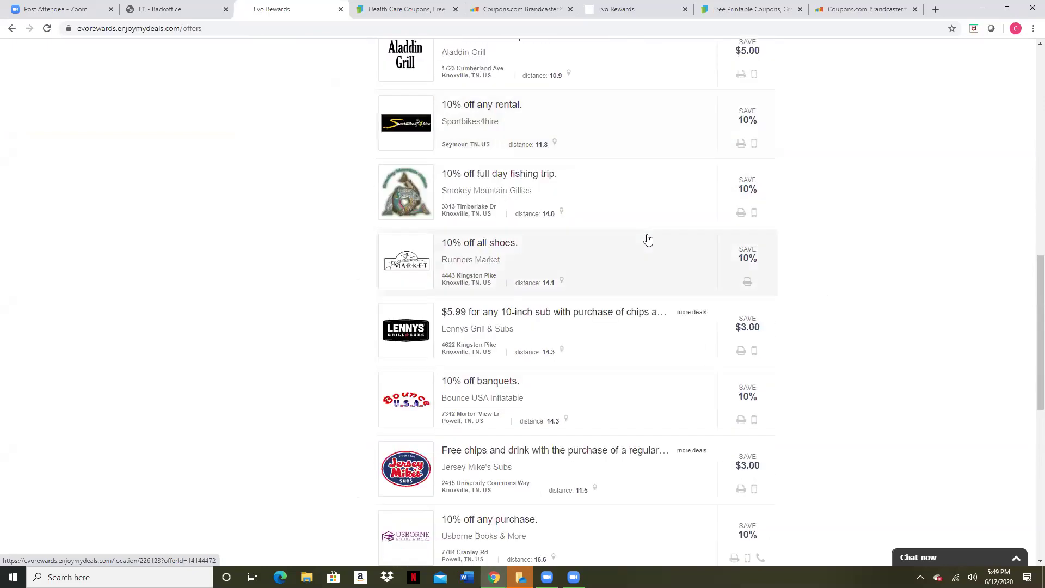
scroll(644, 257, down, 2)
scroll(648, 267, down, 2)
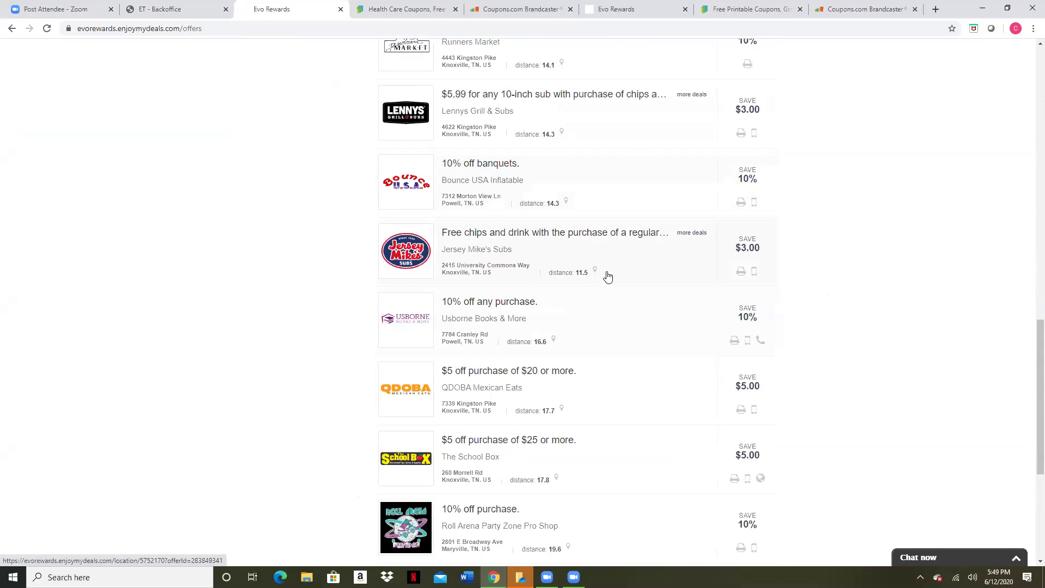
scroll(620, 272, down, 1)
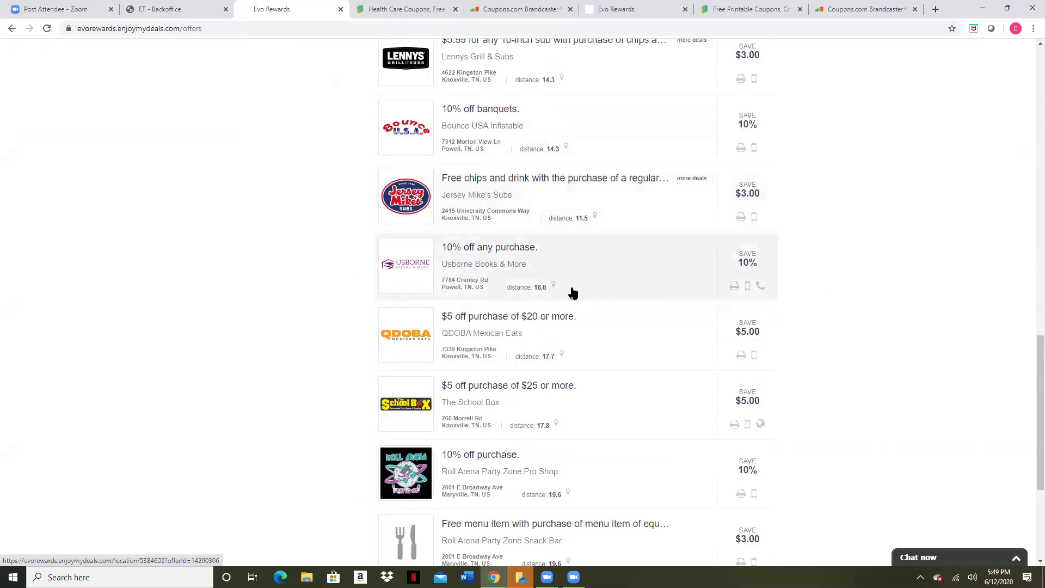
scroll(571, 292, down, 1)
scroll(582, 300, up, 2)
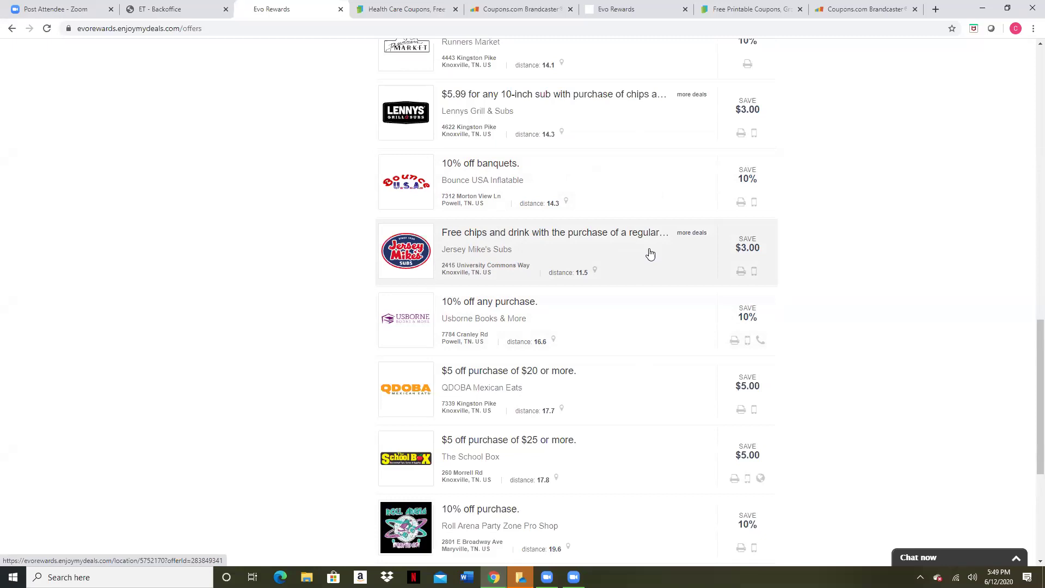
scroll(646, 349, down, 3)
scroll(647, 356, down, 2)
scroll(648, 355, up, 20)
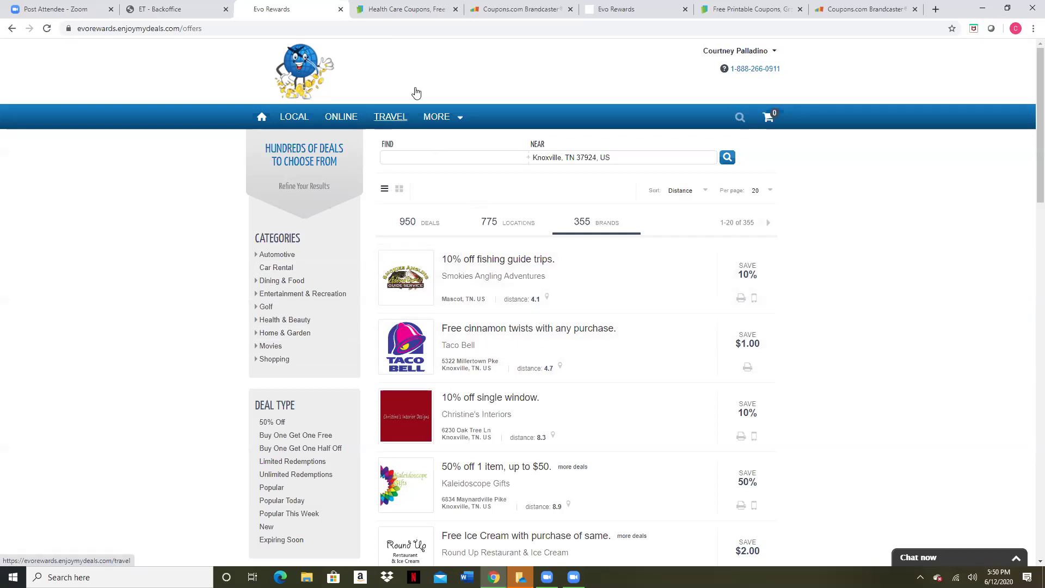
In Evo Rewards Travel, set the car pick-up location to Hartsfield Jackson Atlanta airport
click(614, 11)
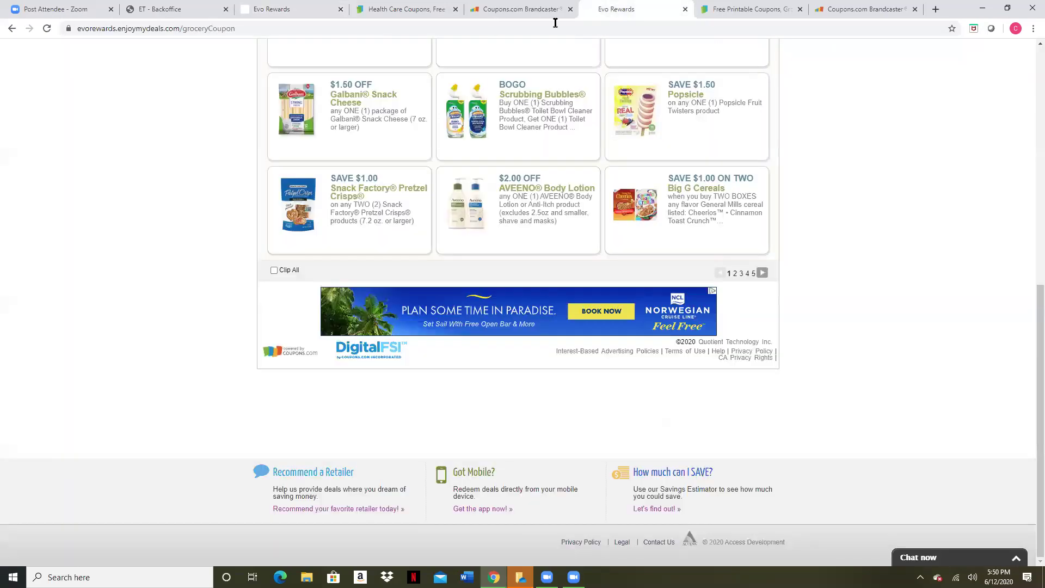
click(402, 12)
key(ctrl+shift+Tab)
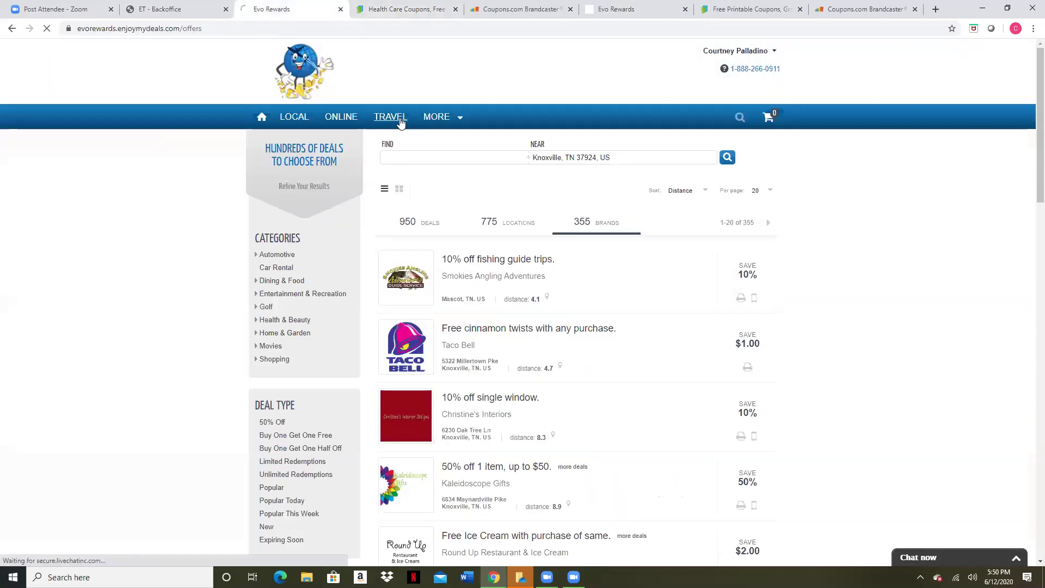
click(399, 120)
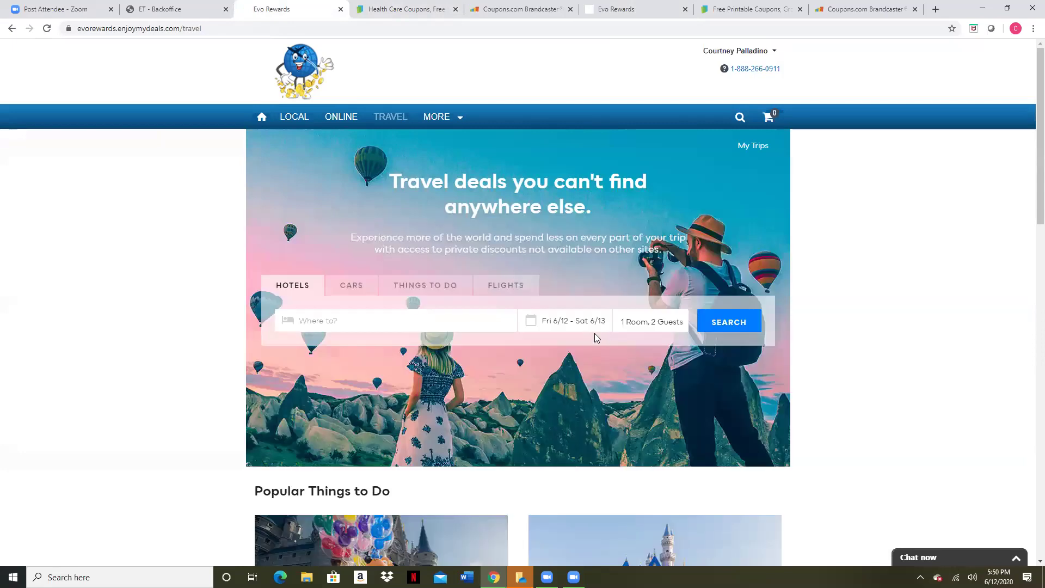
click(344, 287)
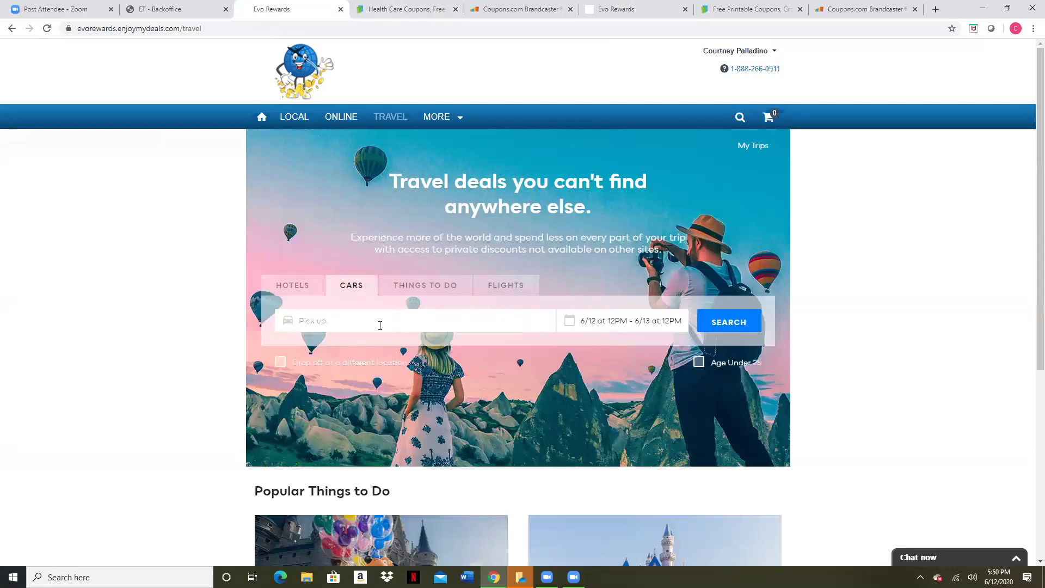
click(380, 323)
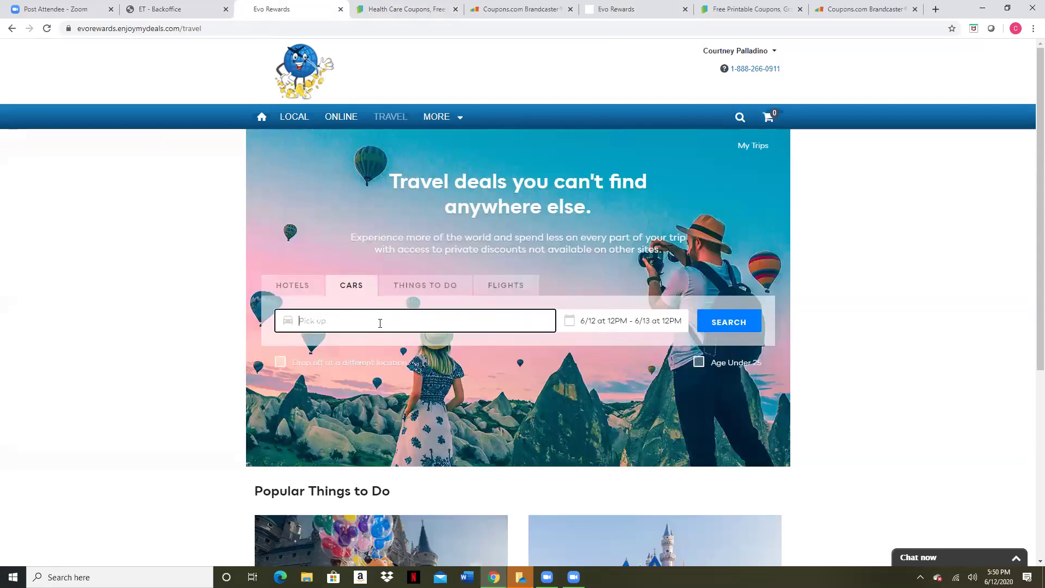
text(atl)
click(377, 395)
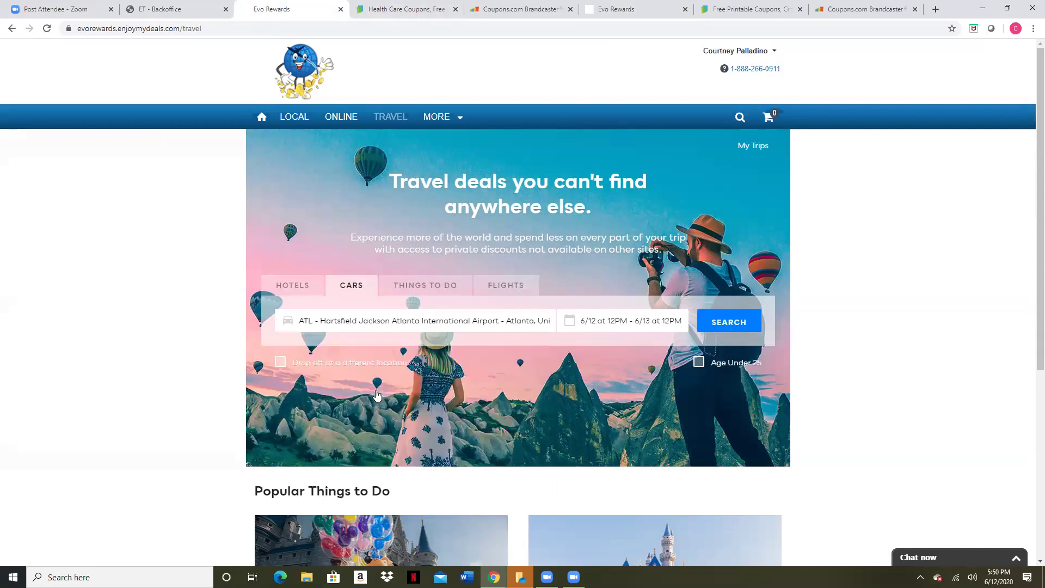
Set the rental dates to pickup September 11 and drop-off September 14
click(593, 322)
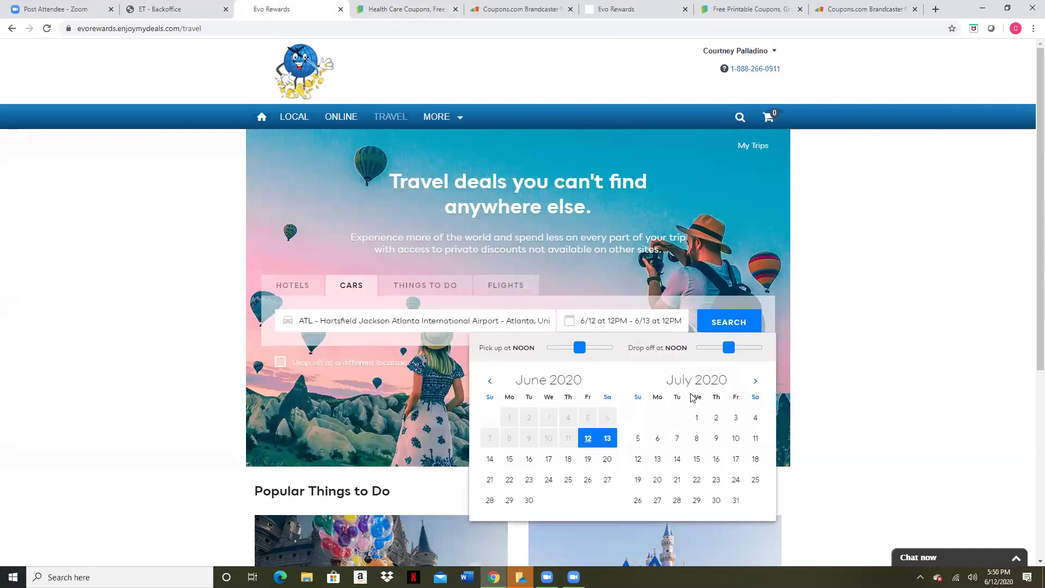
click(756, 382)
click(658, 440)
click(677, 439)
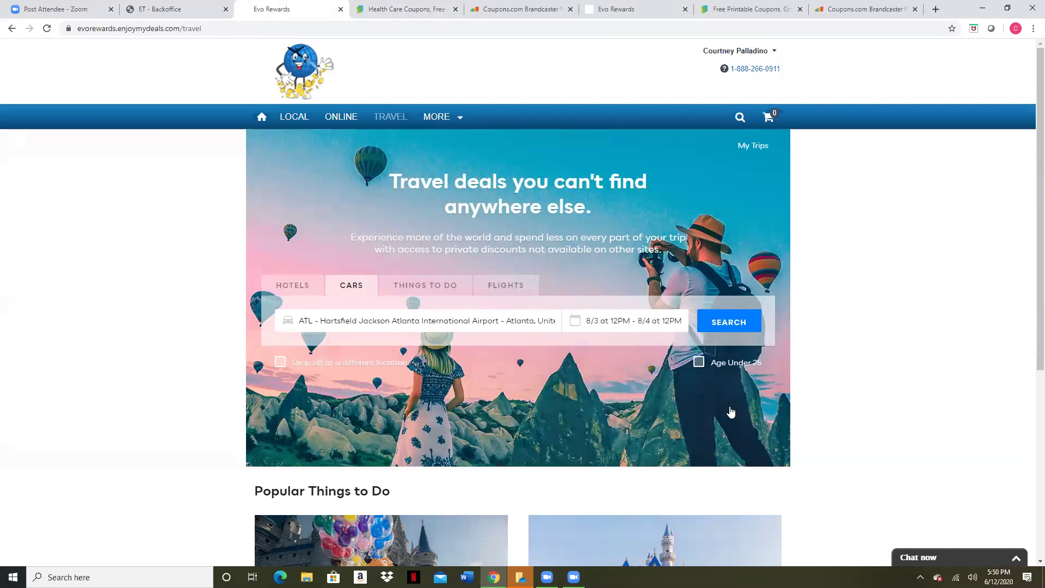
click(738, 438)
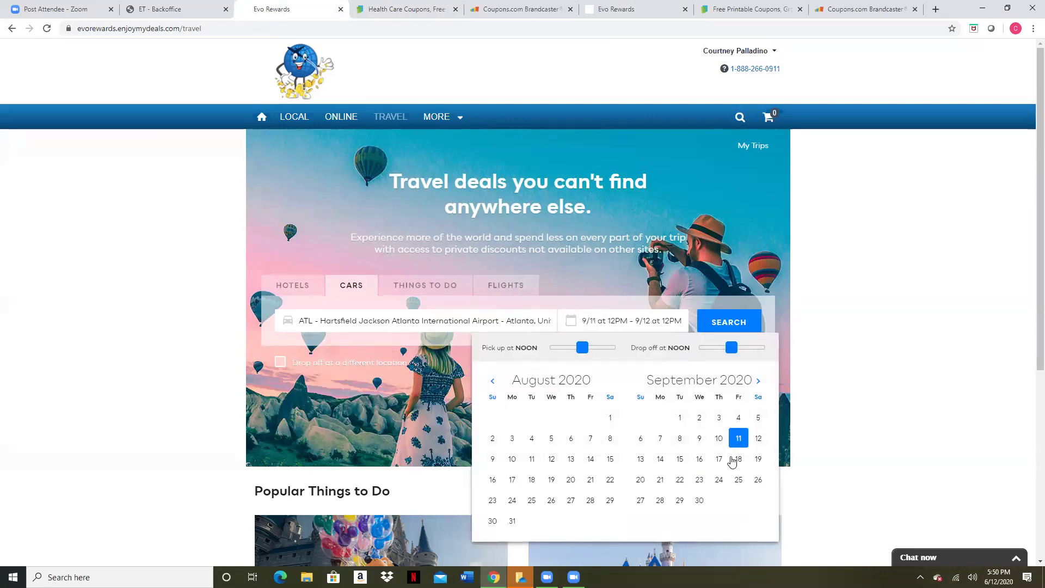
click(662, 459)
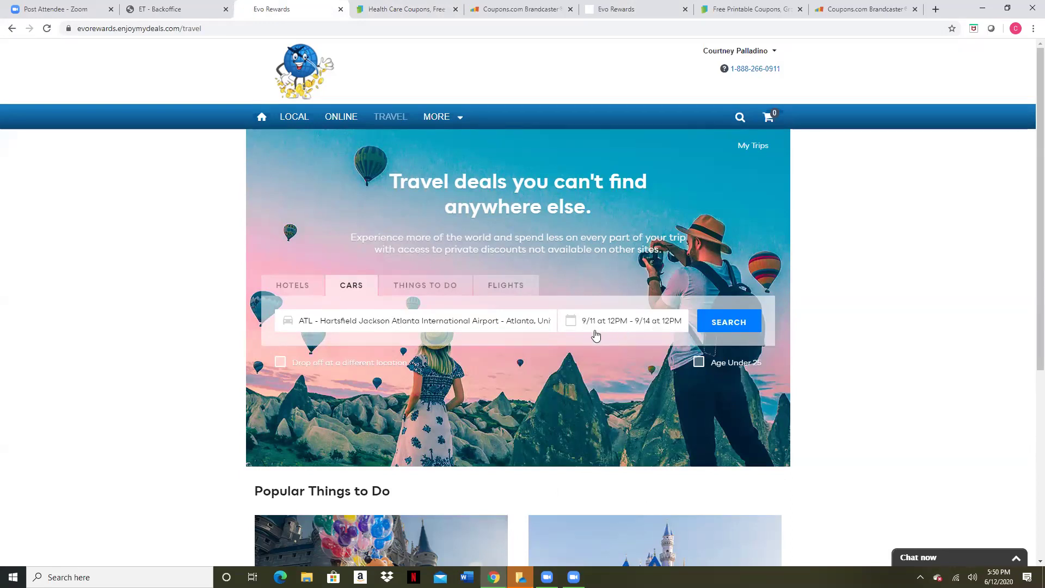
Search the cars and reserve the Enterprise Compact with Pay Later for $241.59
click(722, 331)
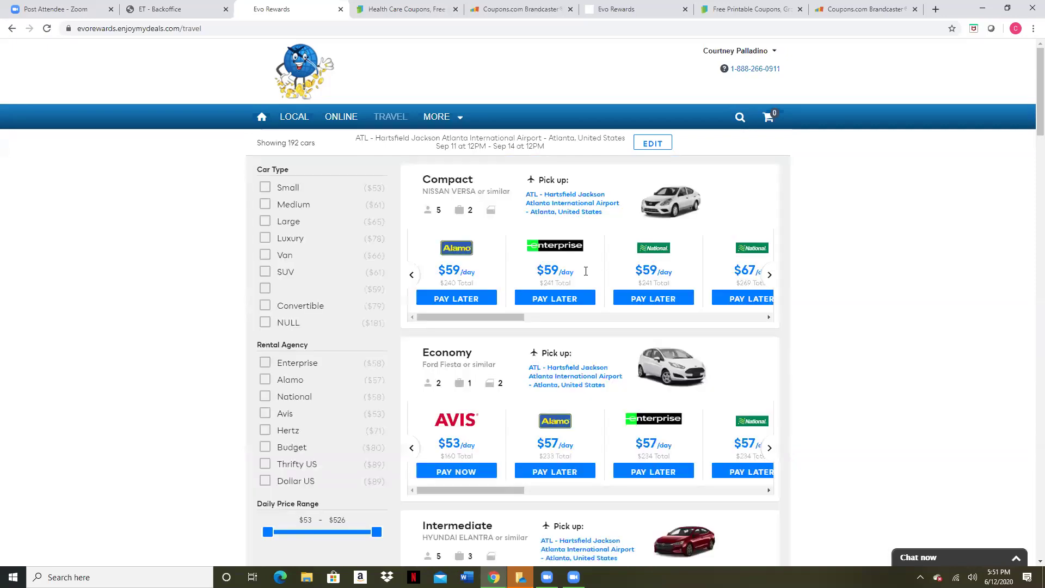
click(560, 302)
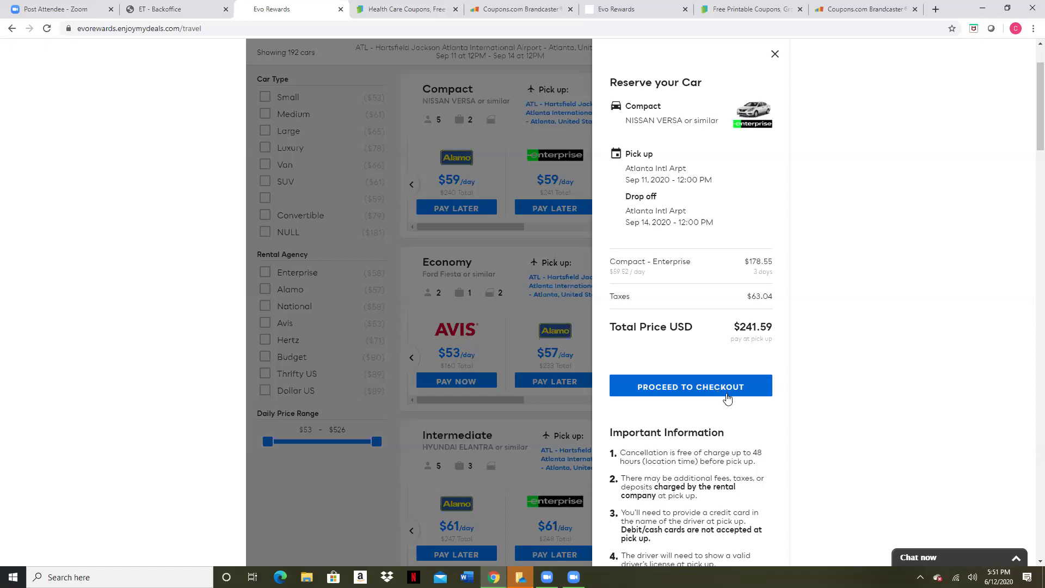
Proceed to checkout on the Enterprise Compact reservation to reach the Driver Contact Info form
scroll(699, 338, down, 1)
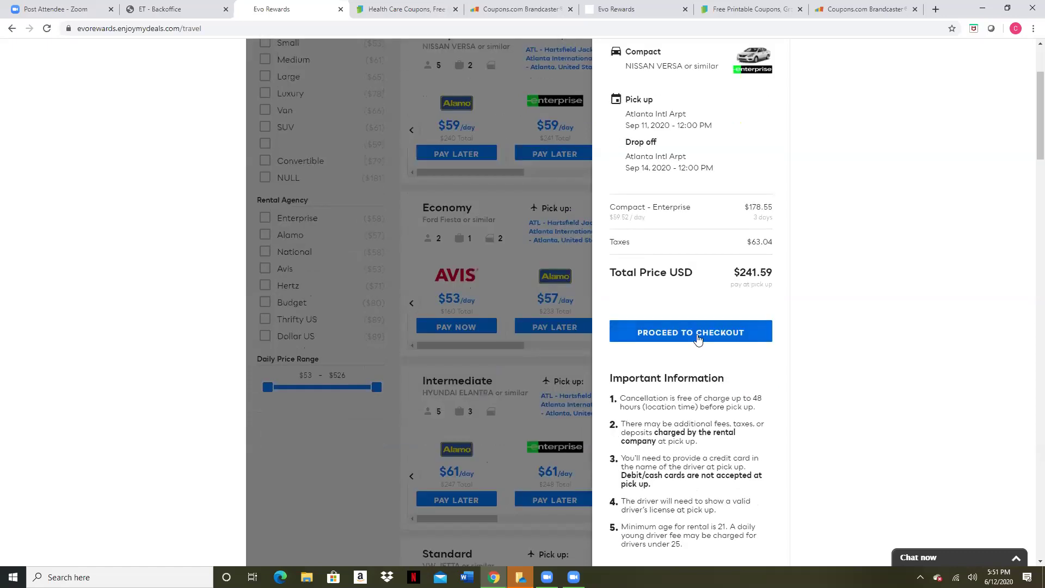
click(699, 339)
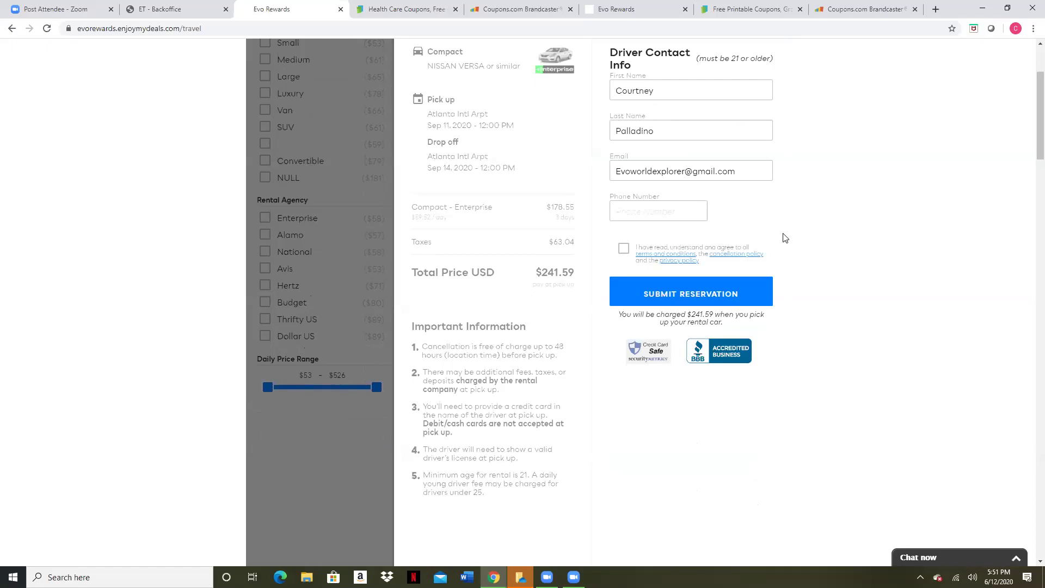
scroll(787, 235, up, 3)
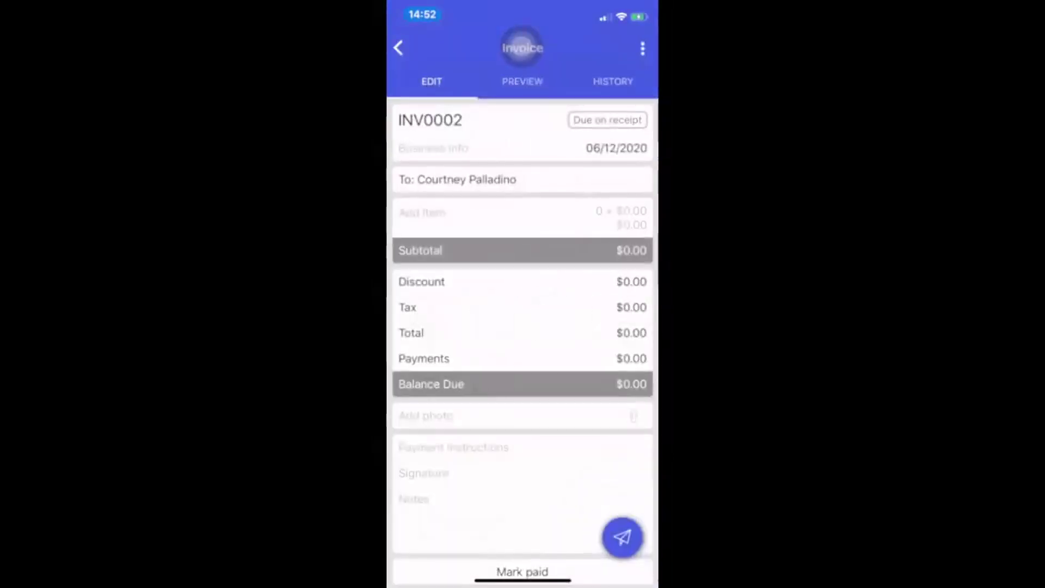
Go to the home screen, close the Social folder and launch the Invoices app
drag(522, 581, 523, 414)
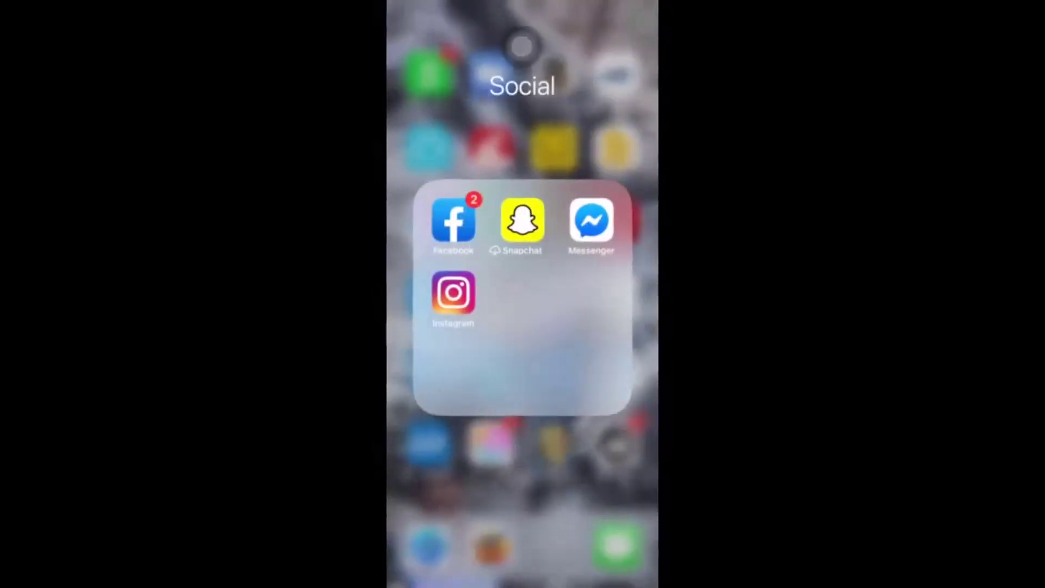
click(523, 490)
mouse_move(599, 294)
mouse_down()
mouse_move(447, 294)
mouse_move(599, 294)
mouse_up()
drag(446, 294, 599, 294)
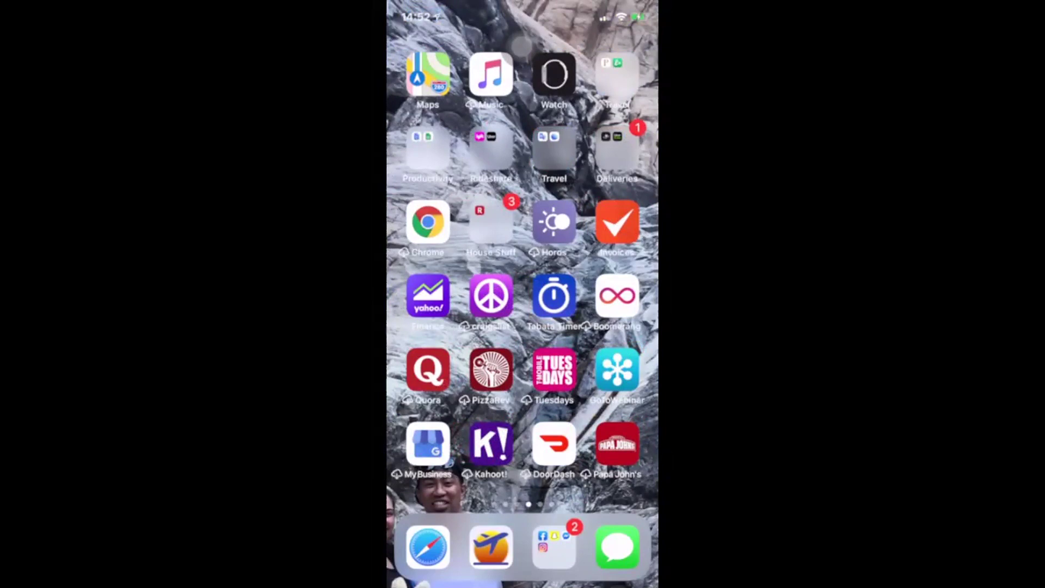
click(637, 204)
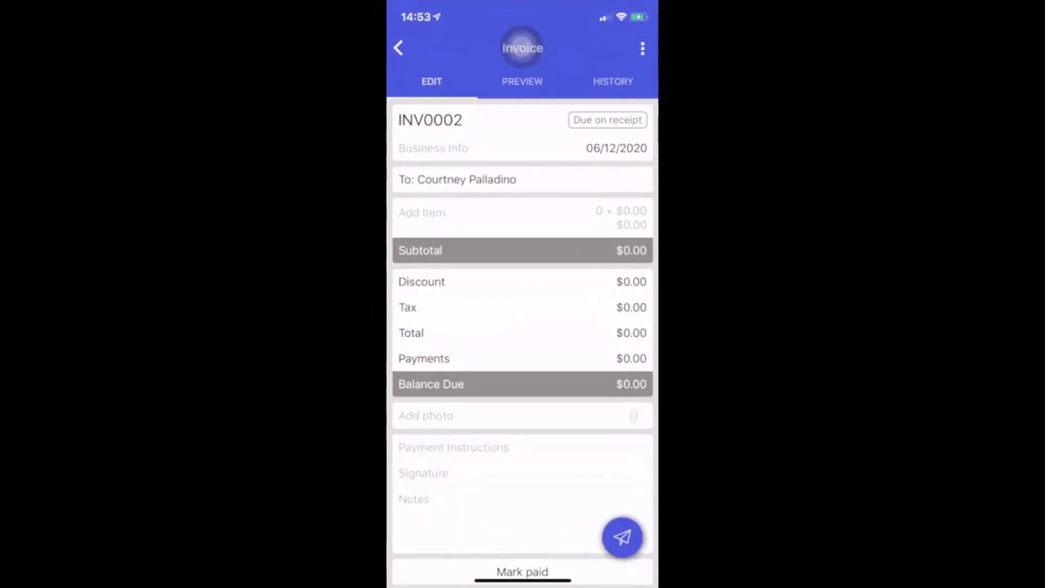
Add an Enterprise Rental Car line item with unit cost 241.59
click(422, 217)
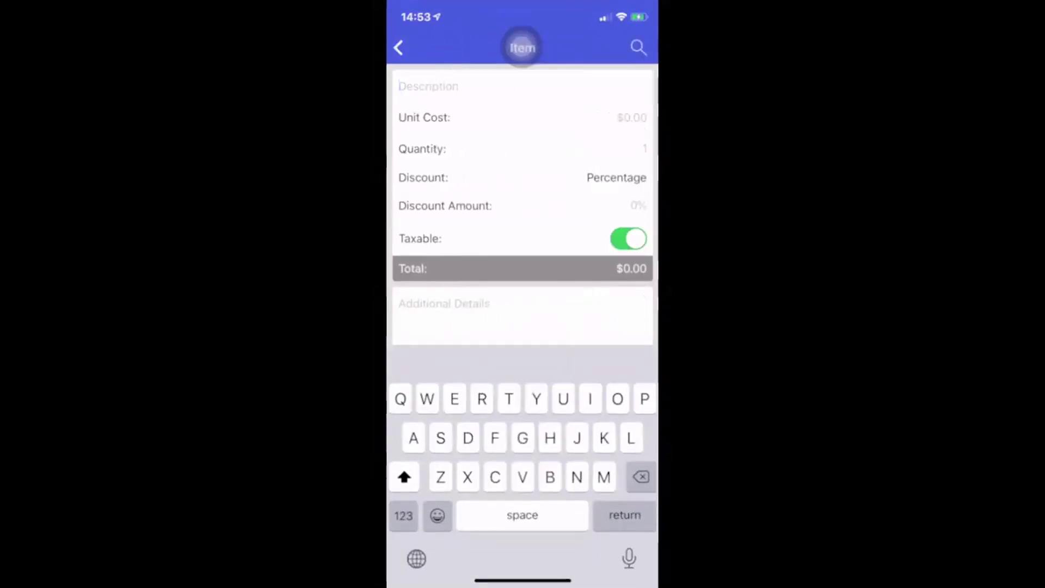
text(Wnter)
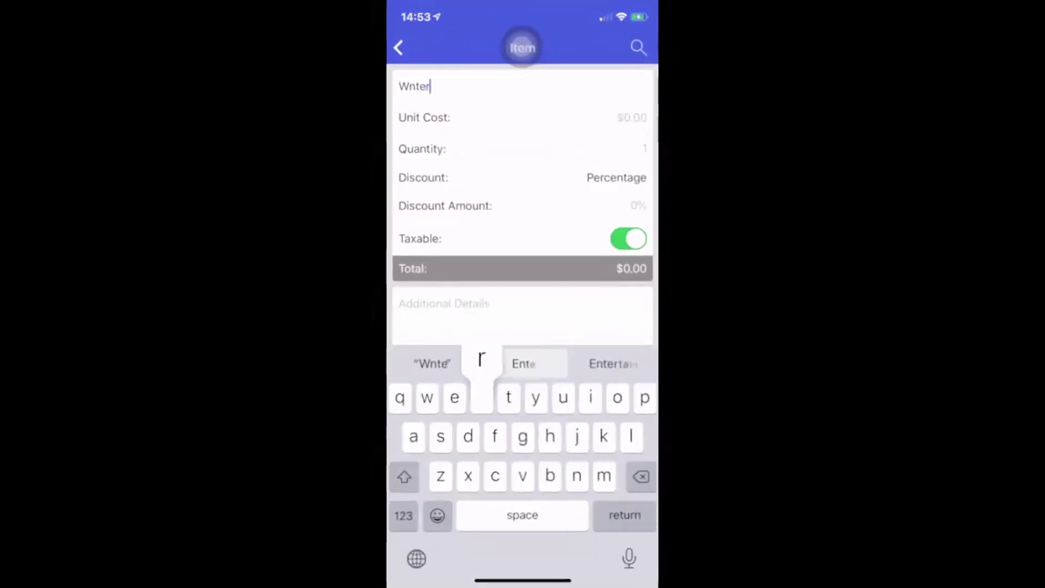
text(prise )
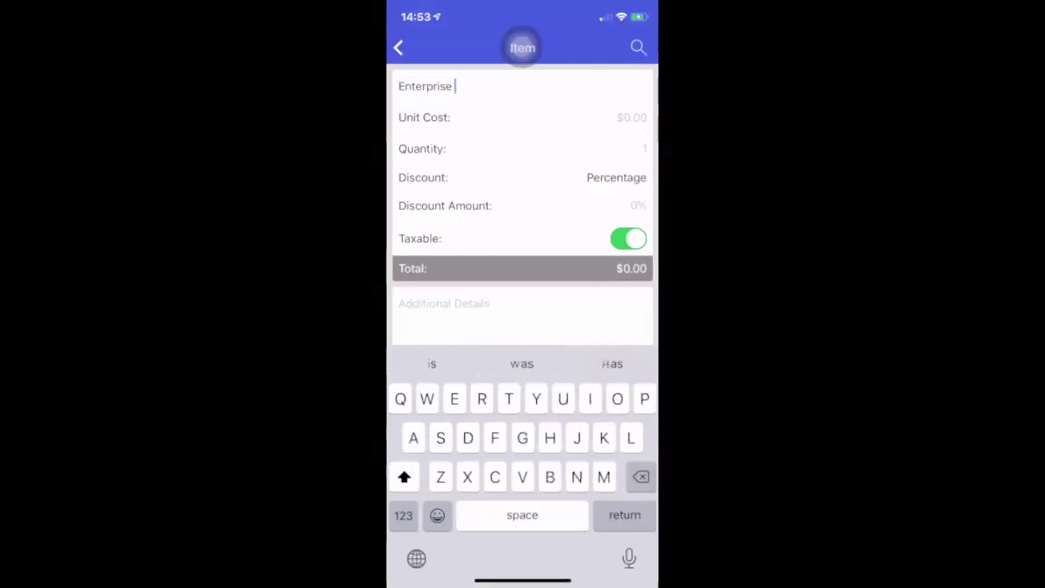
text(Rwntl)
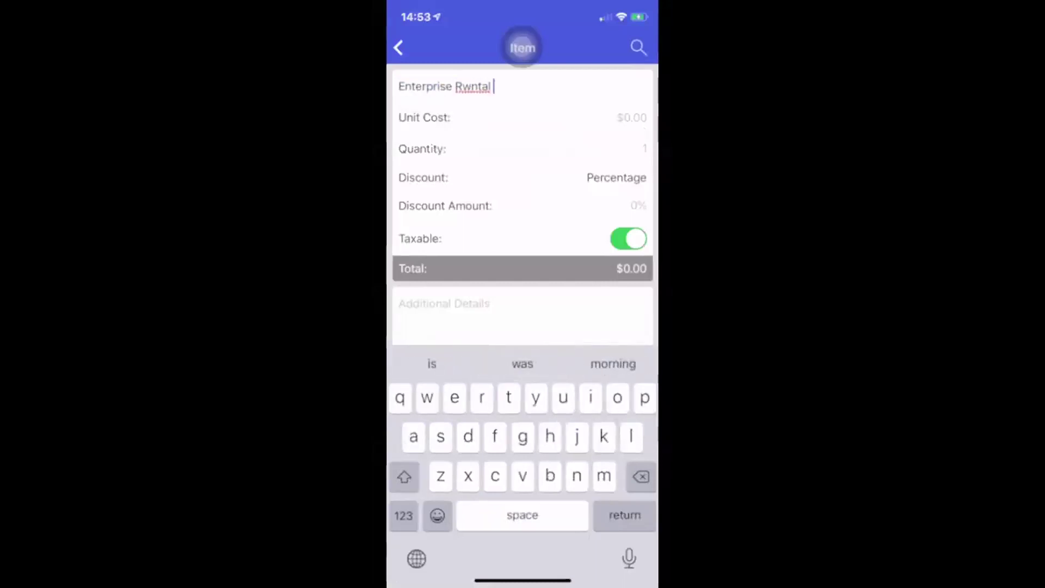
key(BackSpace)
key(BackSpace)
key(BackSpace)
key(BackSpace)
text(en)
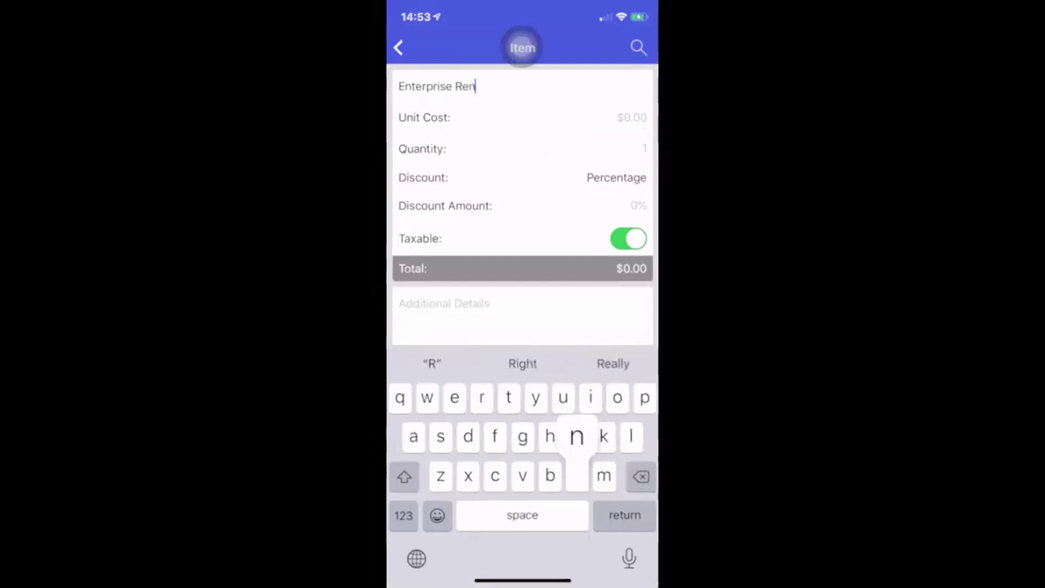
text(tal Car)
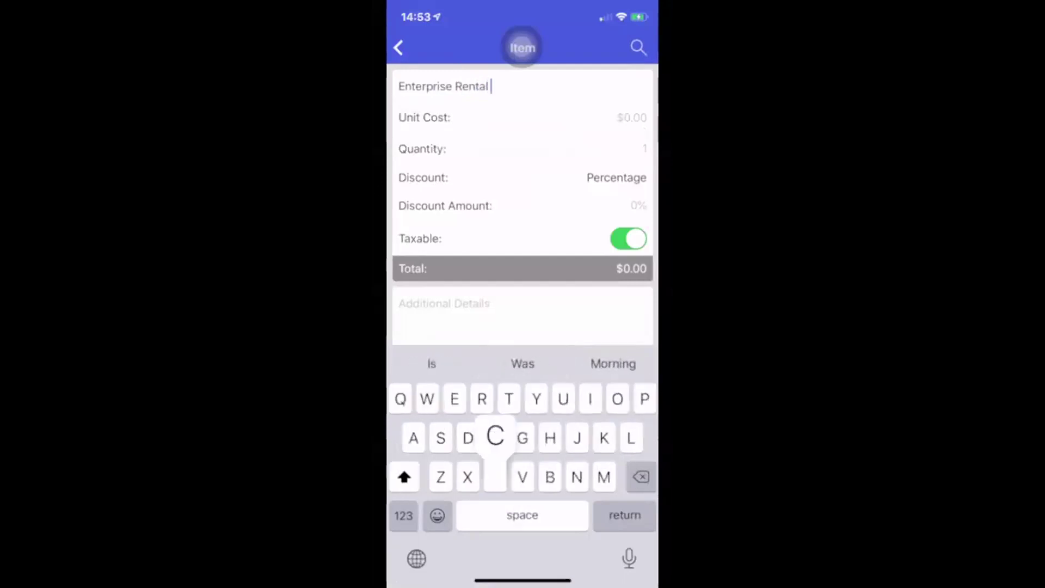
click(632, 118)
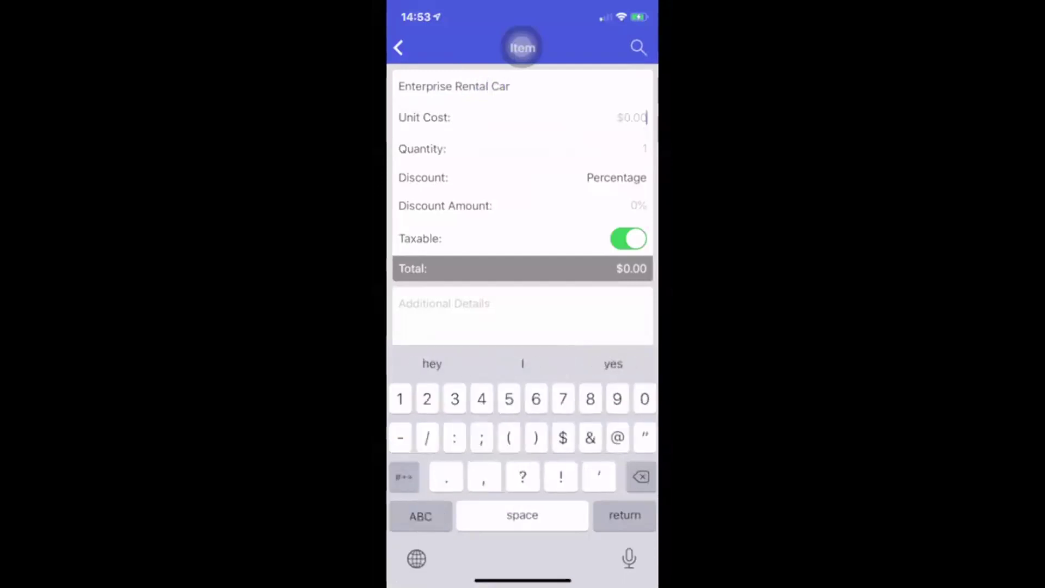
text(241)
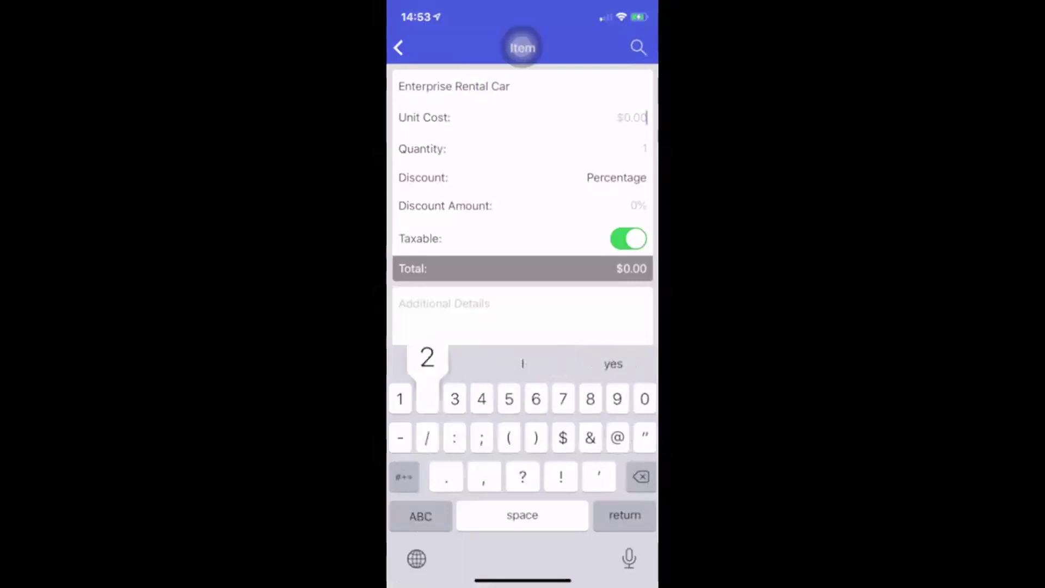
text(.59)
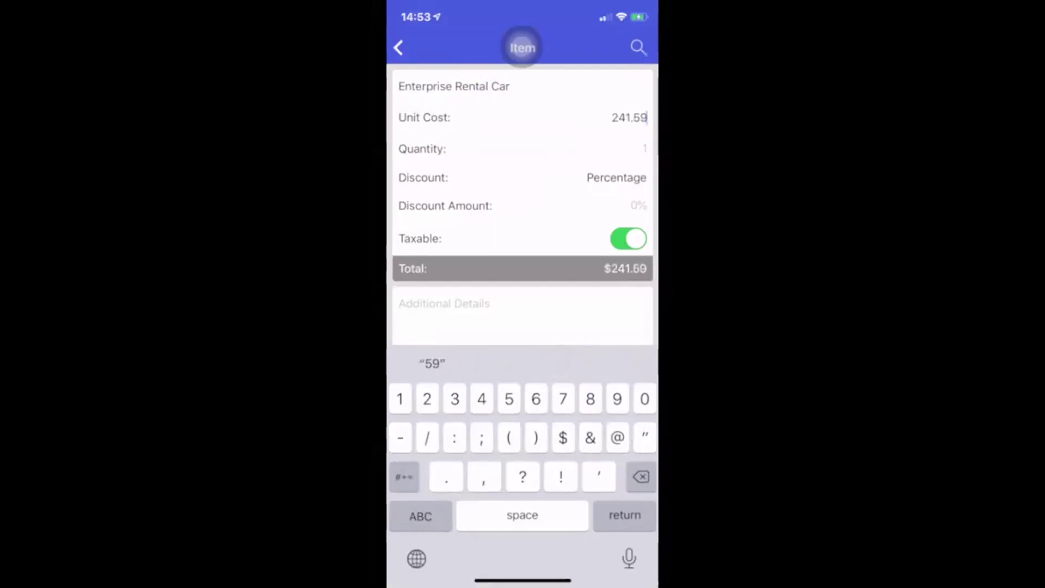
Make the rental car item non-taxable, add the note 'Enjoy your trip!', and save it
click(629, 238)
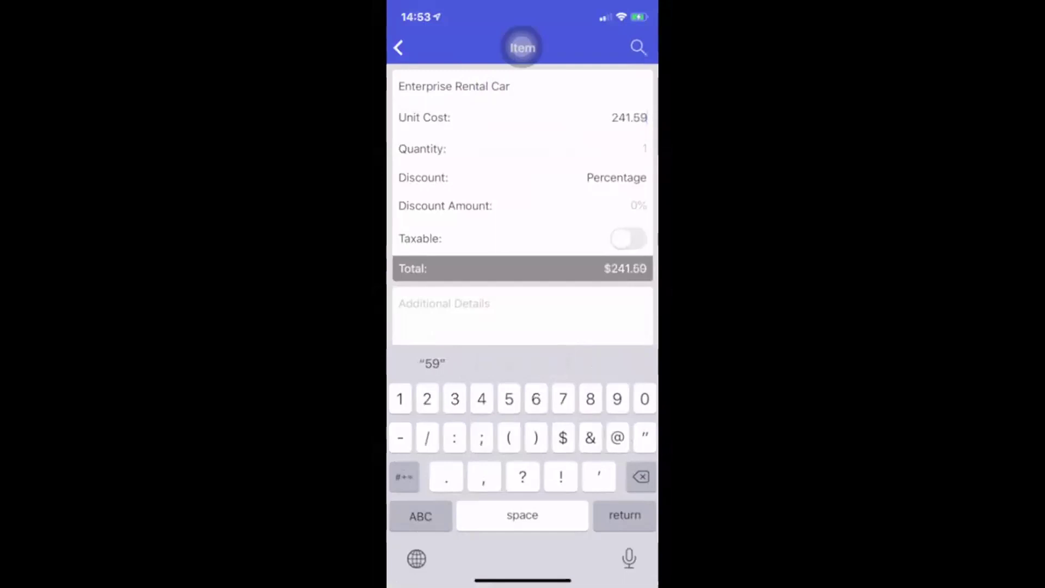
scroll(523, 207, down, 2)
click(414, 240)
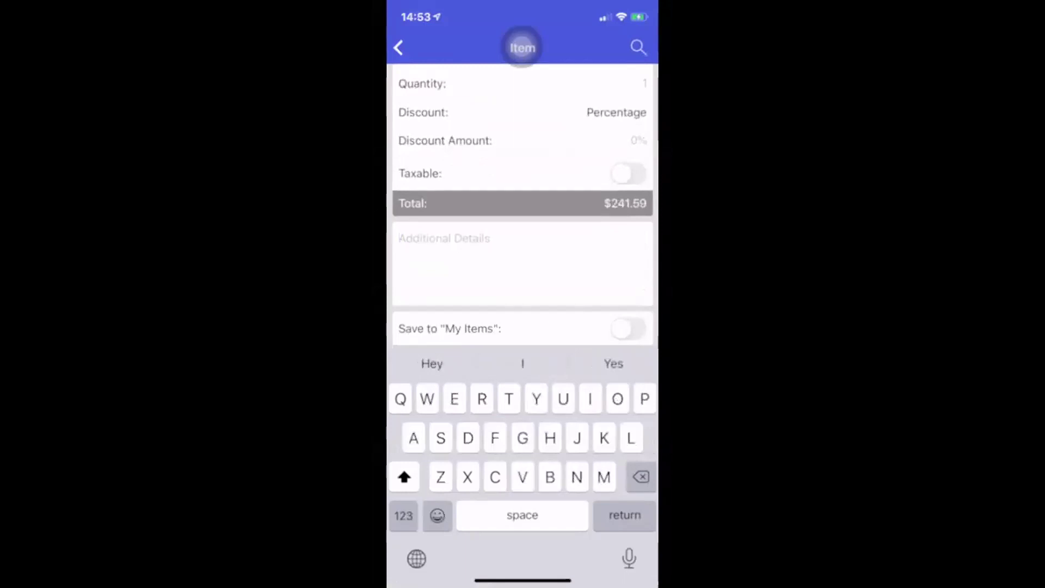
text(Enjoy your trip!)
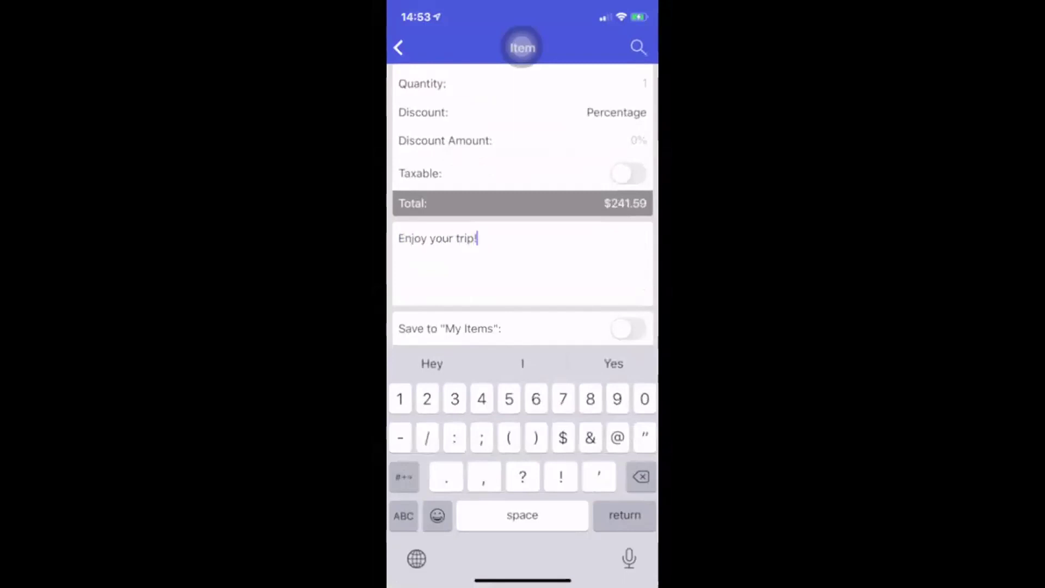
key(Return)
click(399, 252)
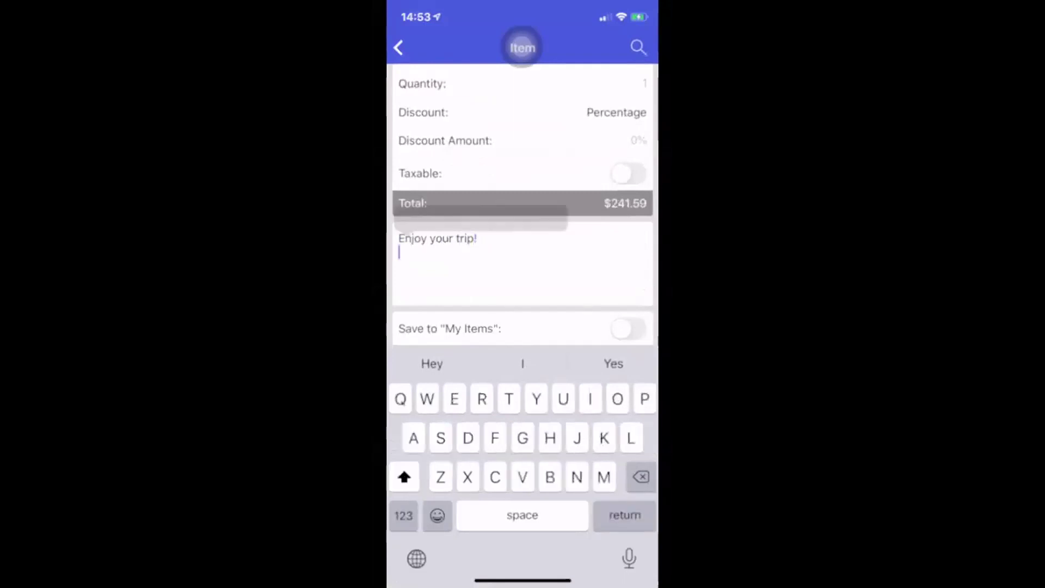
key(Return)
click(523, 48)
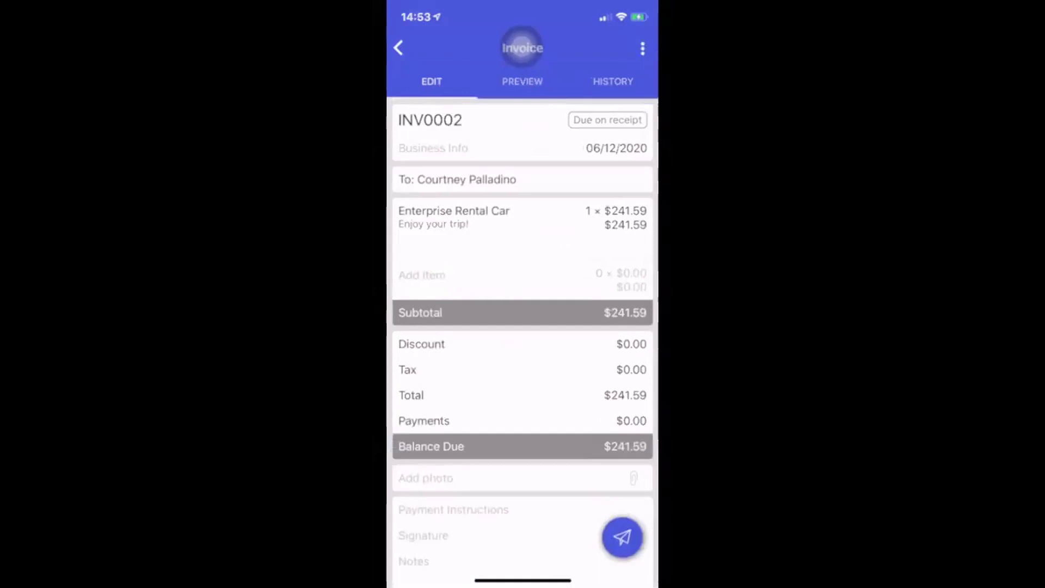
Open the Add photo screen and return to the invoice without attaching a photo
scroll(522, 294, down, 5)
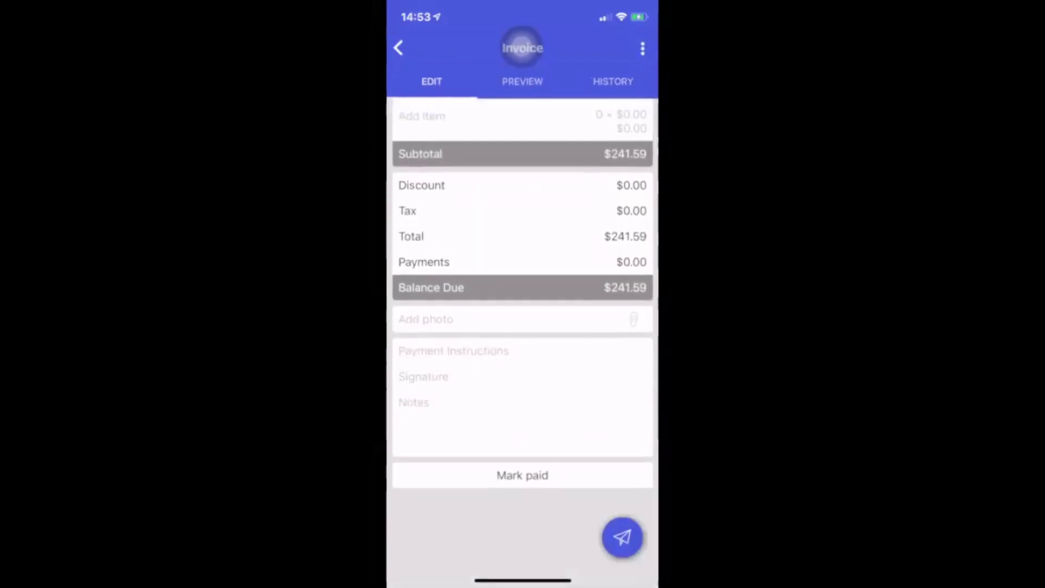
click(426, 319)
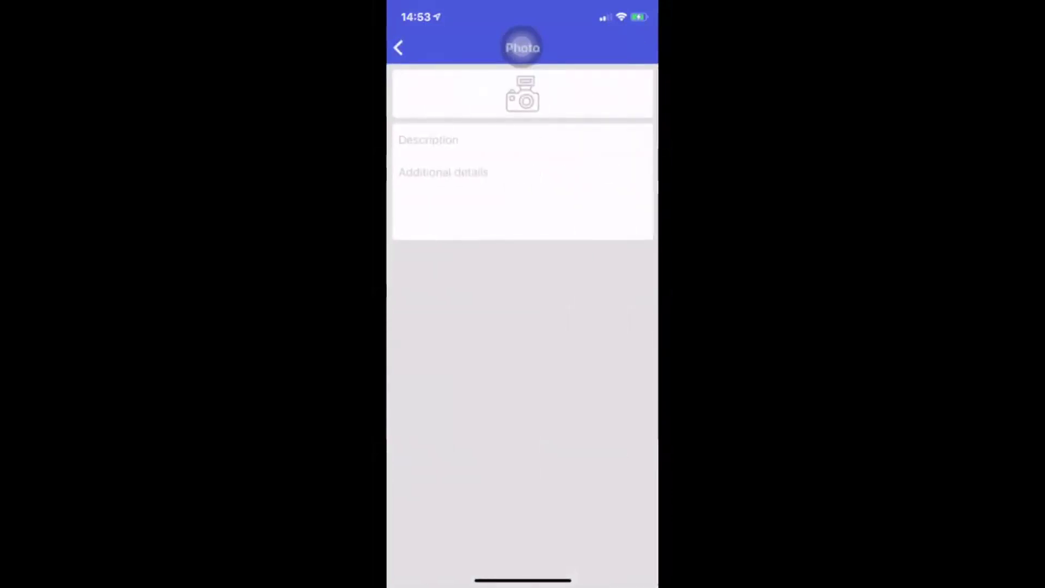
click(523, 48)
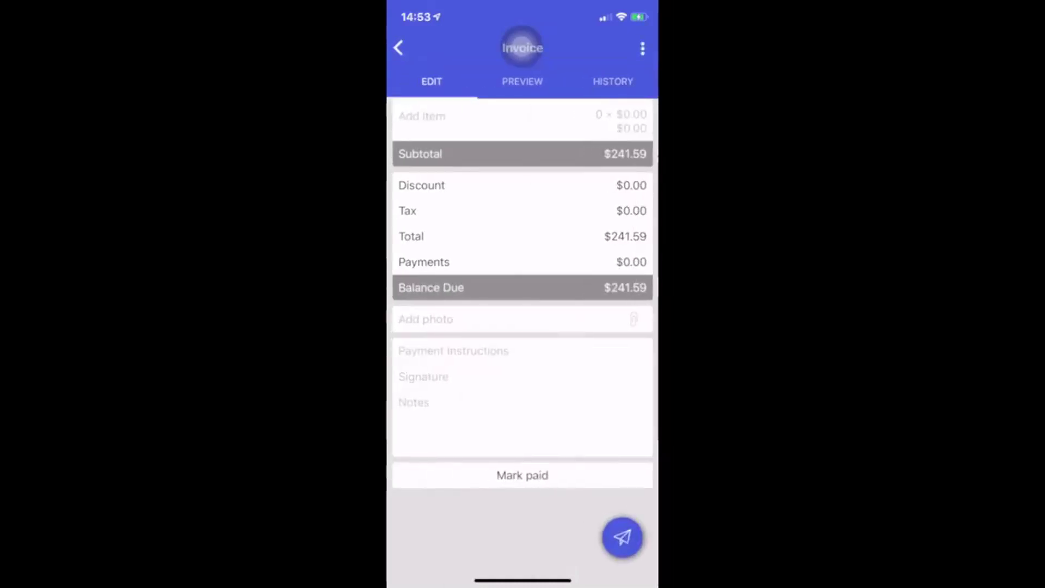
Preview INV0002 zoomed in to check the rental car line and $241.59 balance due
click(523, 81)
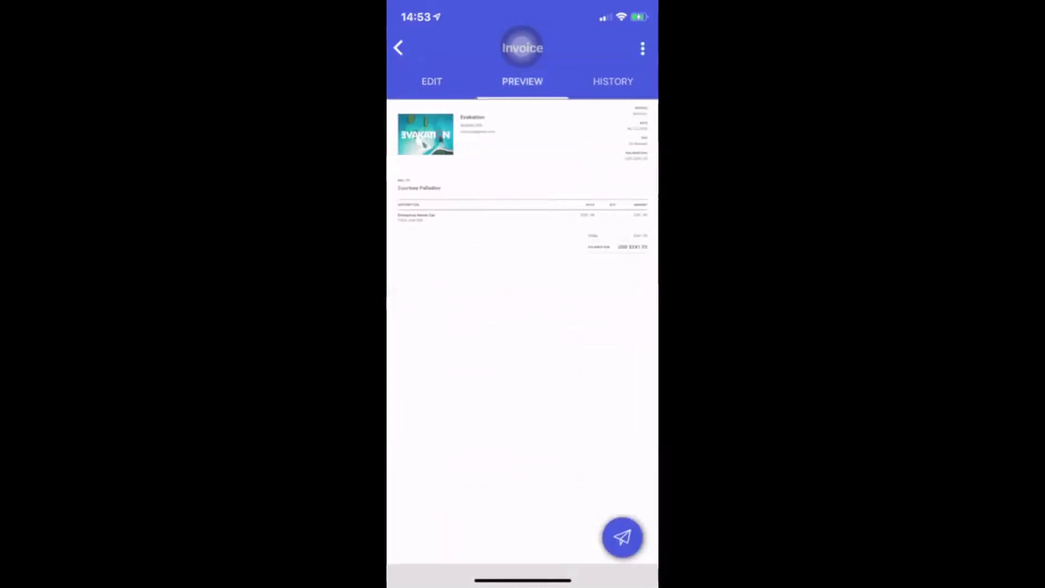
drag(436, 326, 482, 326)
scroll(452, 163, up, 5)
scroll(458, 174, up, 3)
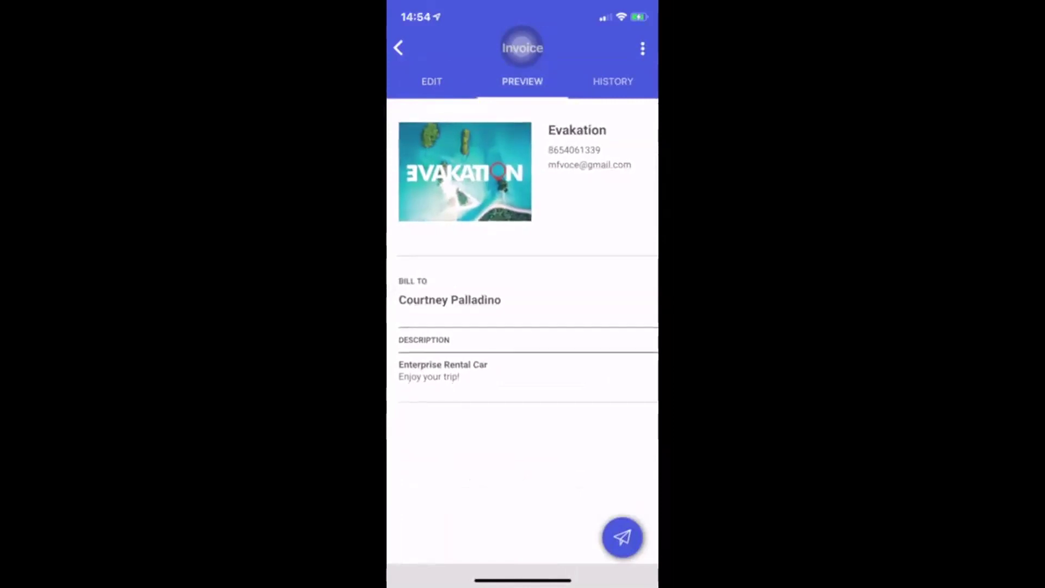
scroll(523, 272, down, 2)
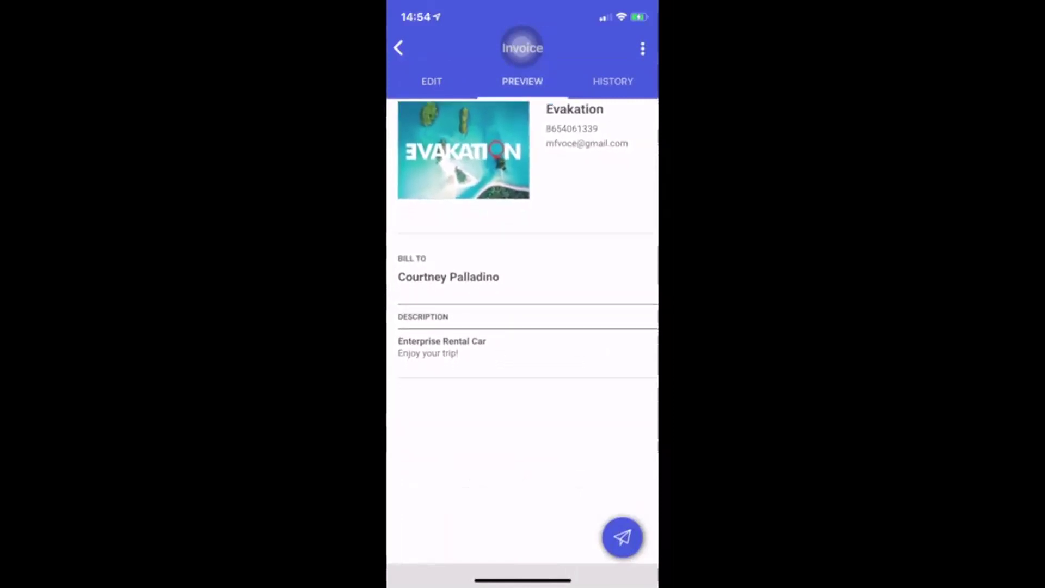
scroll(523, 272, right, 5)
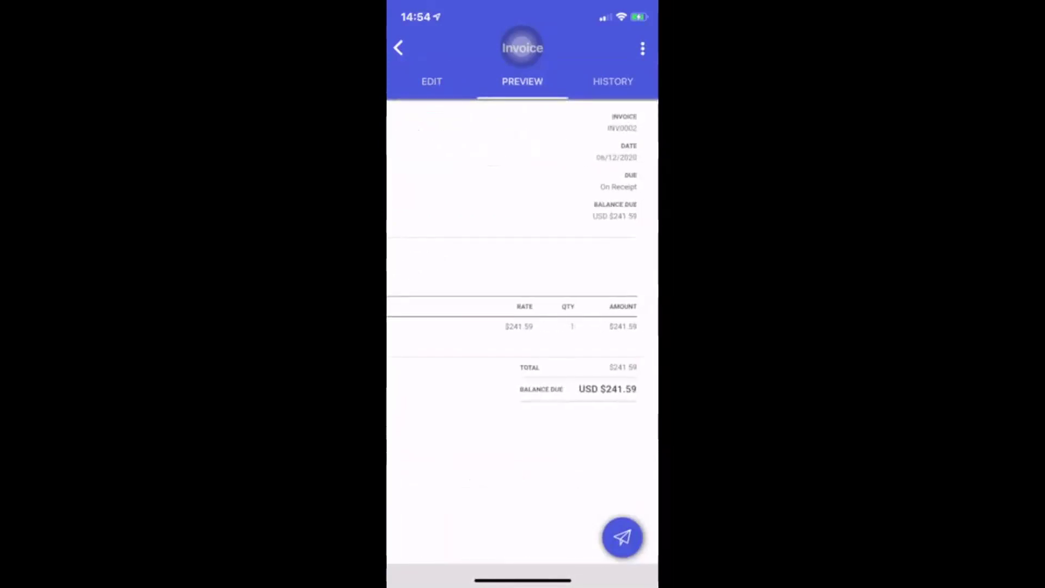
scroll(522, 327, up, 3)
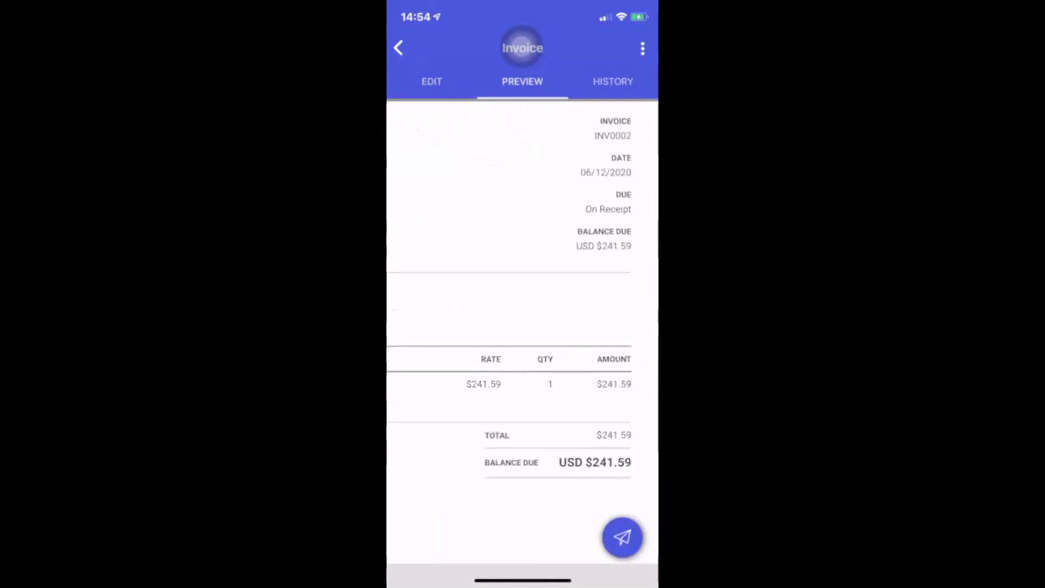
scroll(522, 327, down, 3)
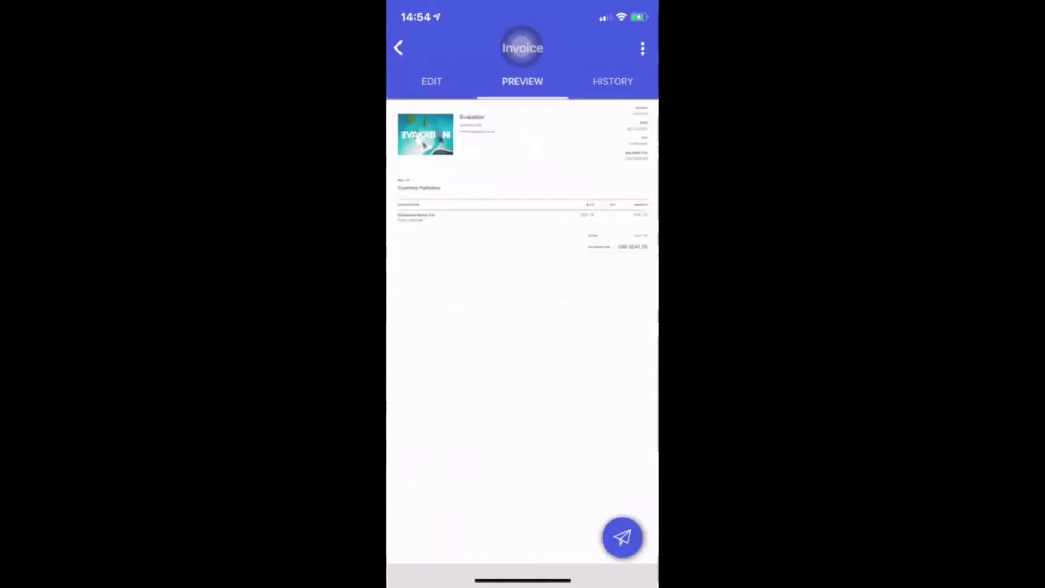
Send the INV0002 invoice link by text message to the client's phone number
click(622, 538)
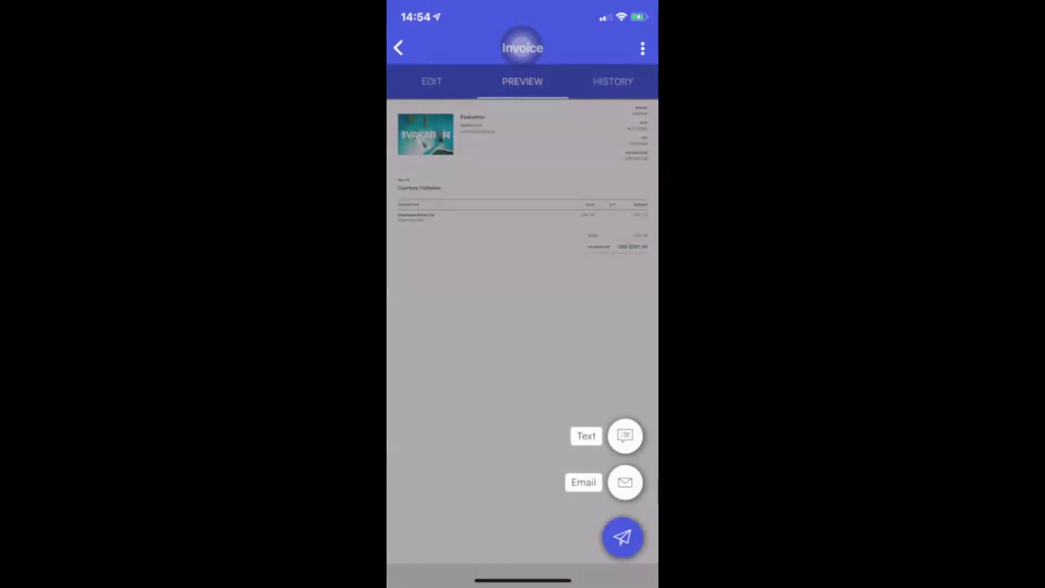
click(625, 435)
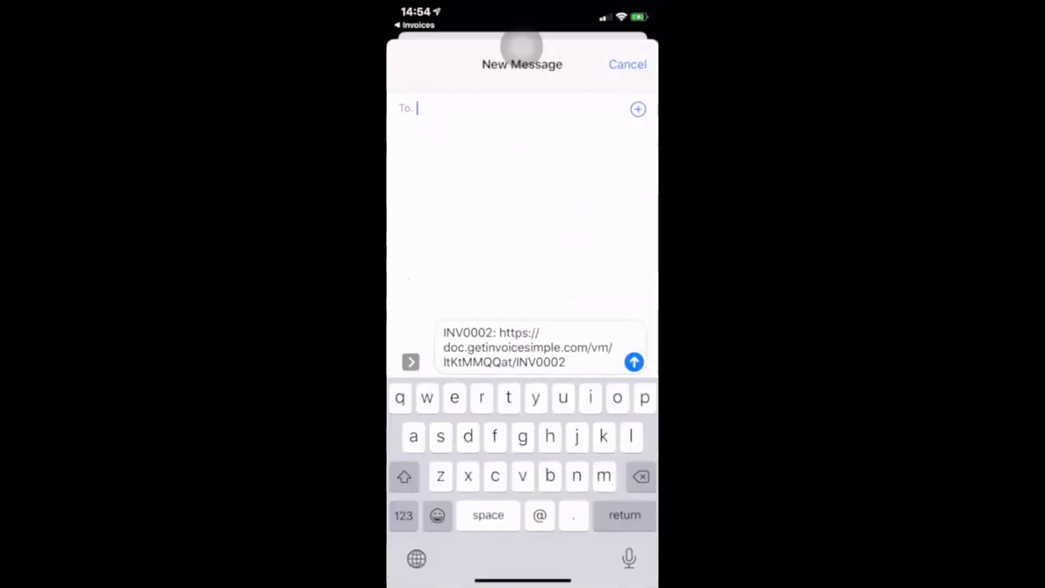
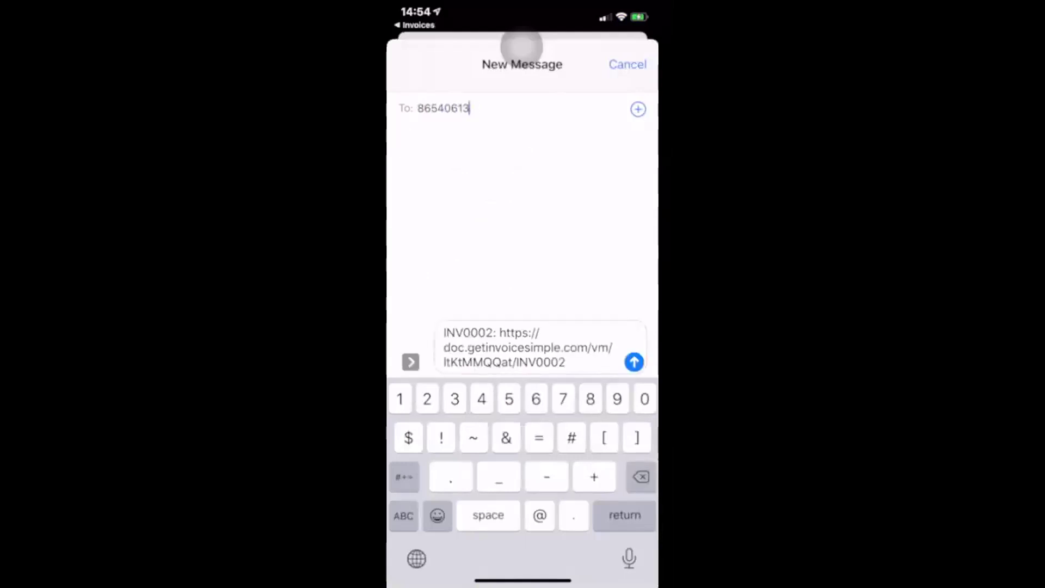
key(BackSpace)
key(BackSpace)
click(634, 362)
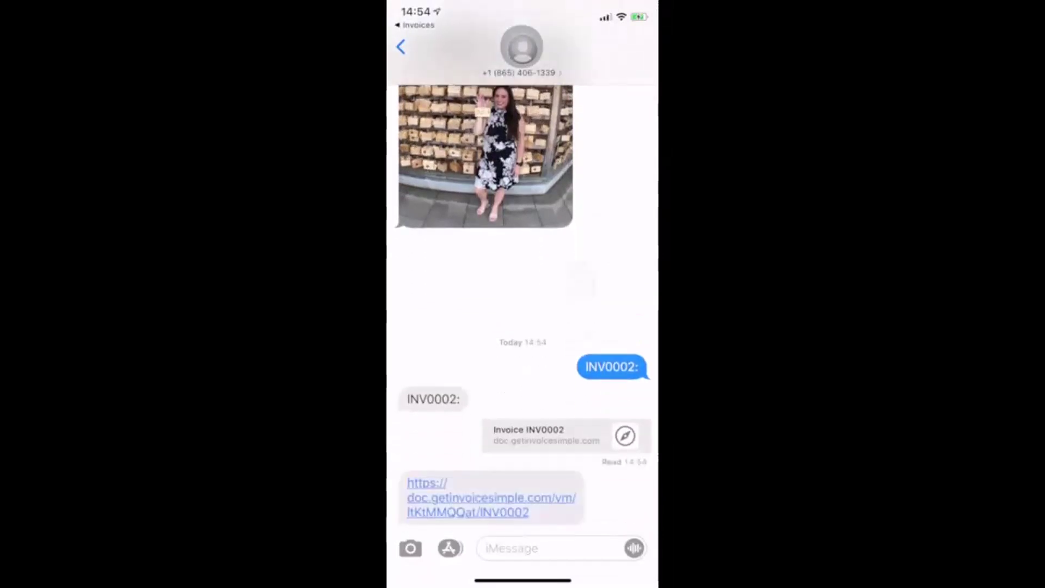
Open the sent invoice link in Safari, then switch back to Invoice Simple via the app switcher
click(479, 497)
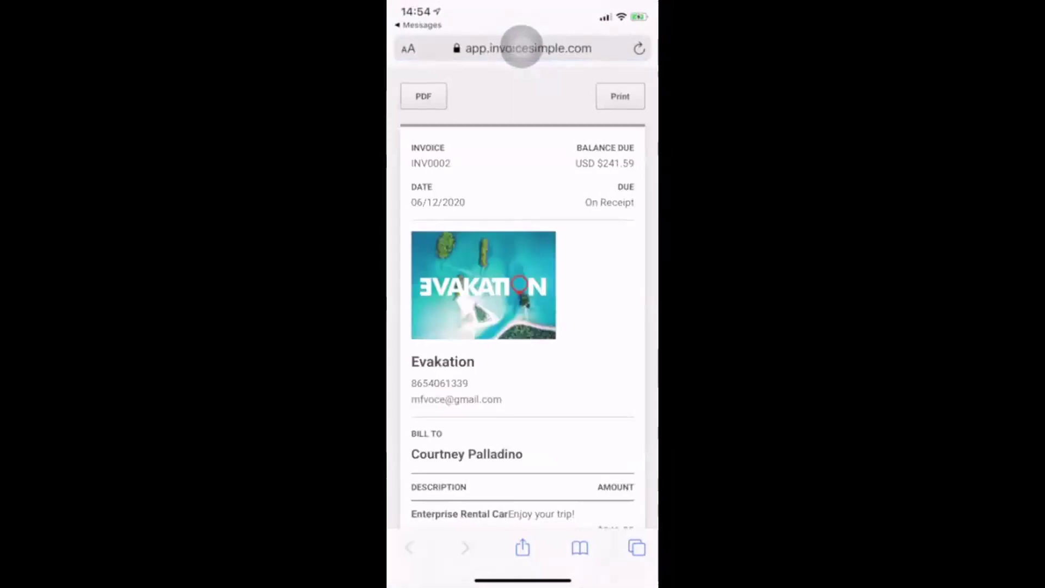
drag(523, 580, 523, 436)
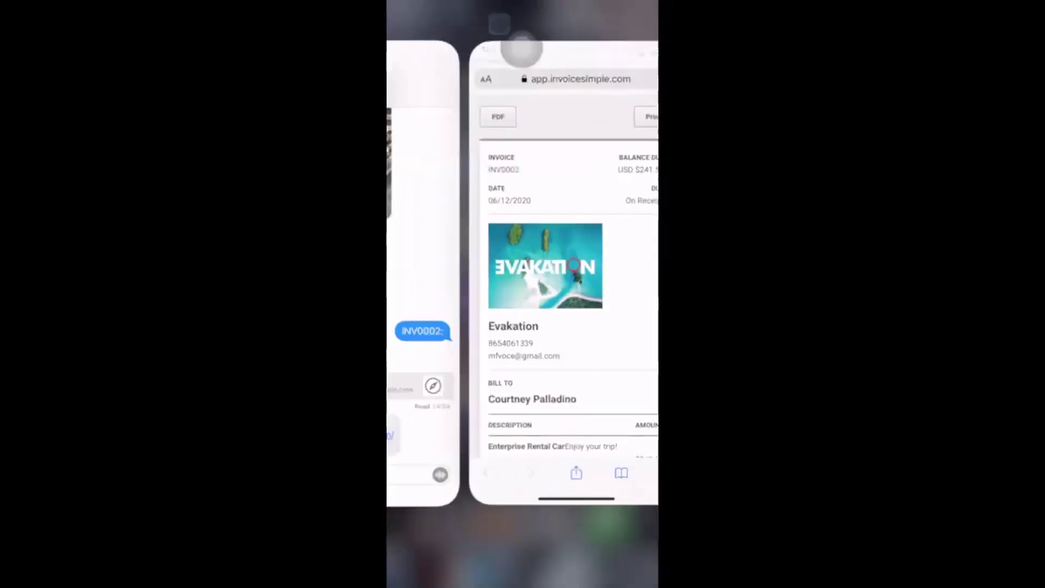
drag(447, 299, 577, 299)
click(409, 272)
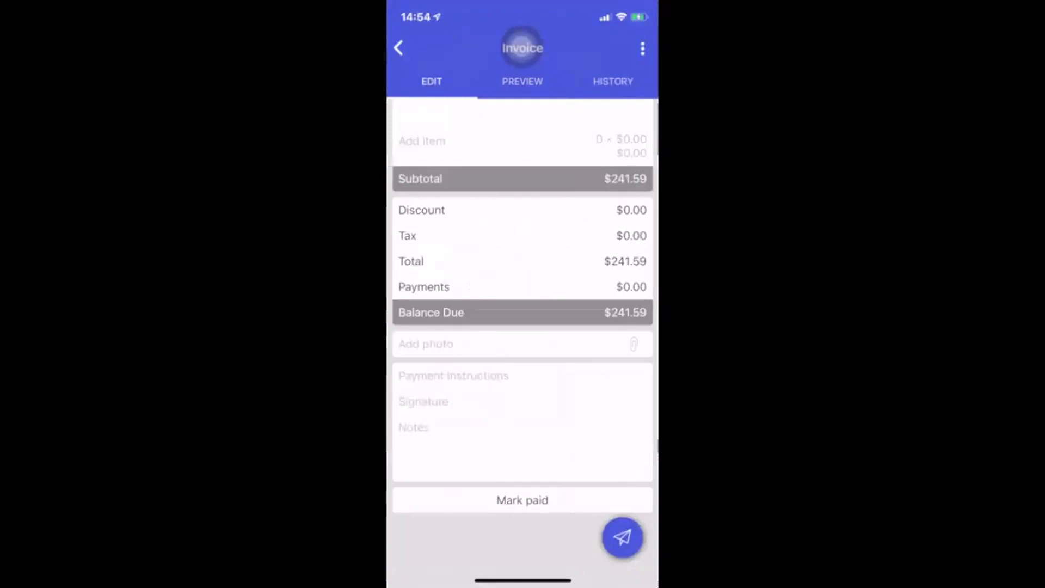
Open the Enterprise Rental Car line item and close it unchanged
scroll(522, 327, up, 3)
click(454, 217)
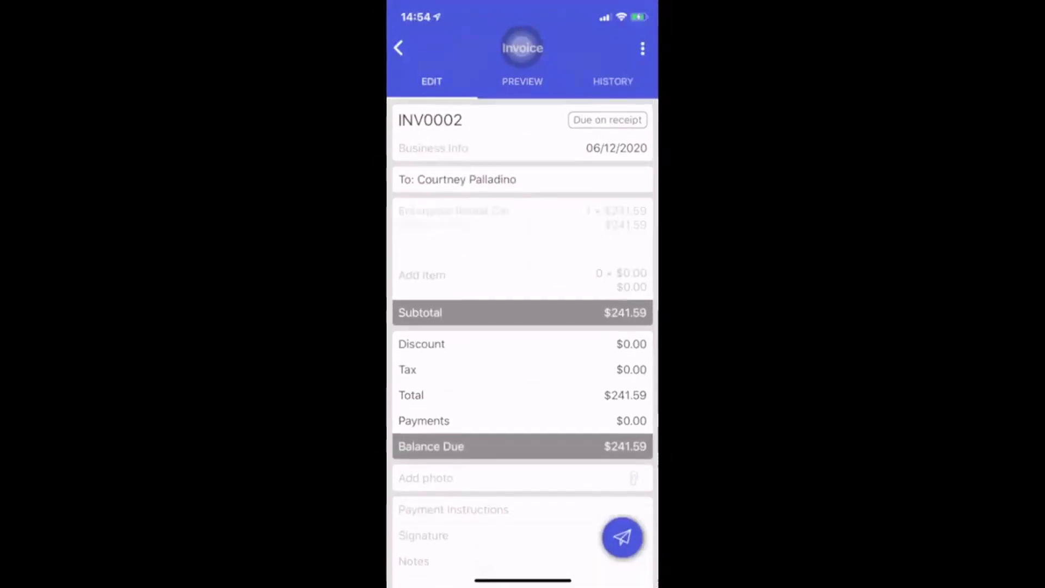
click(398, 48)
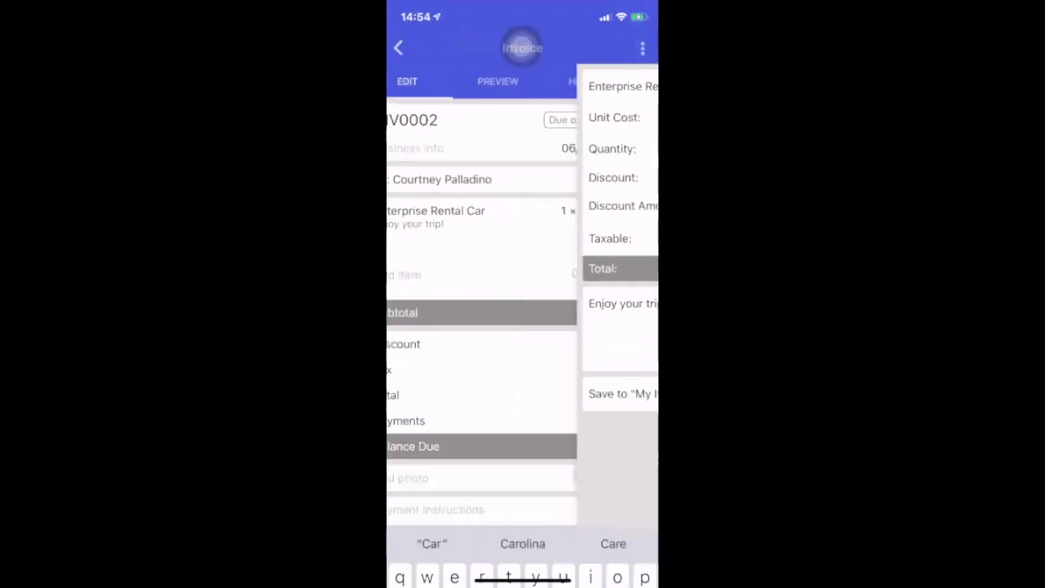
Add a Research Fee line item with unit cost 15.00
click(422, 275)
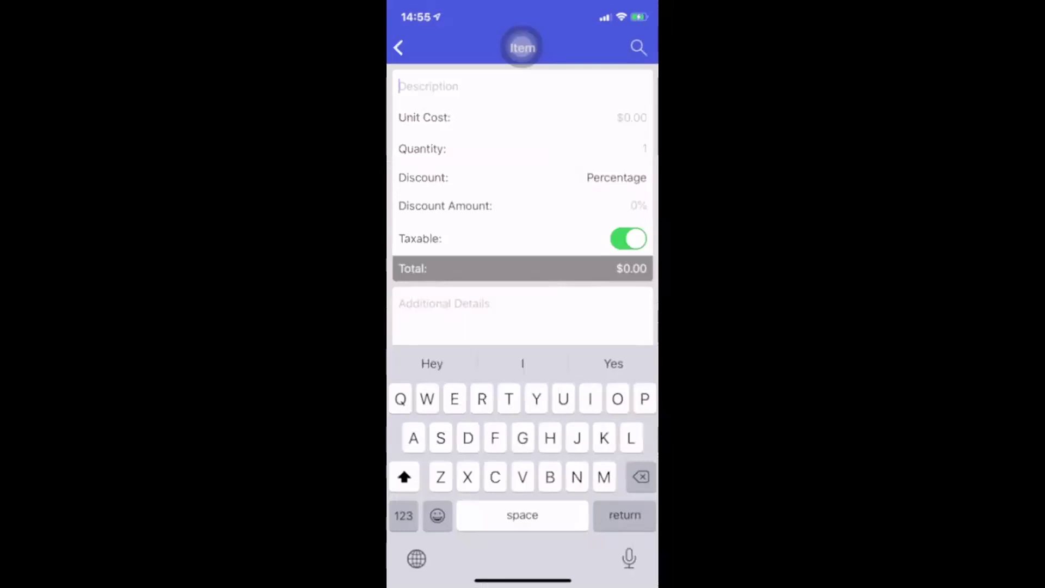
text(Reseaex)
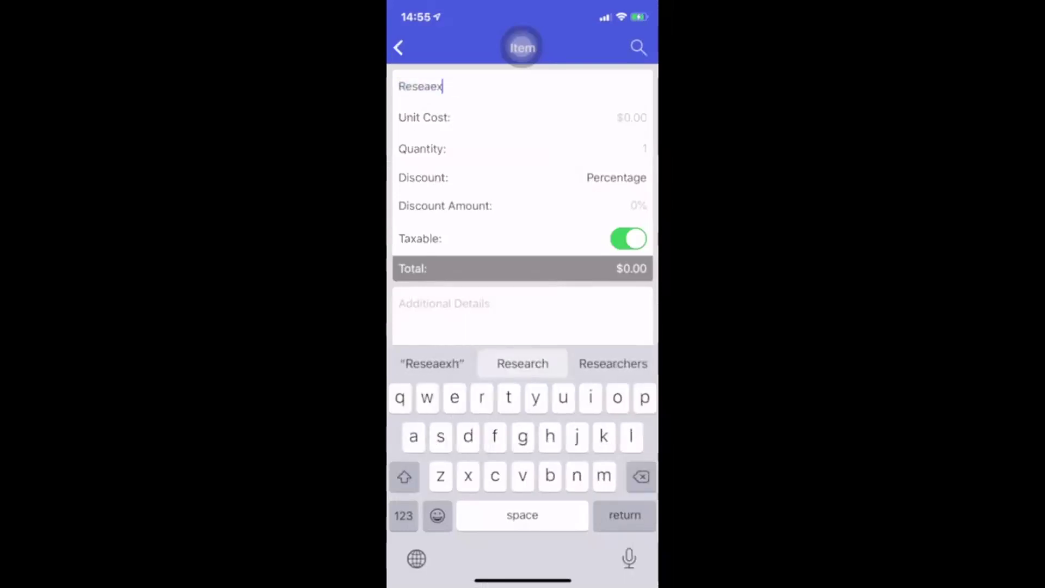
key(BackSpace)
key(BackSpace)
key(BackSpace)
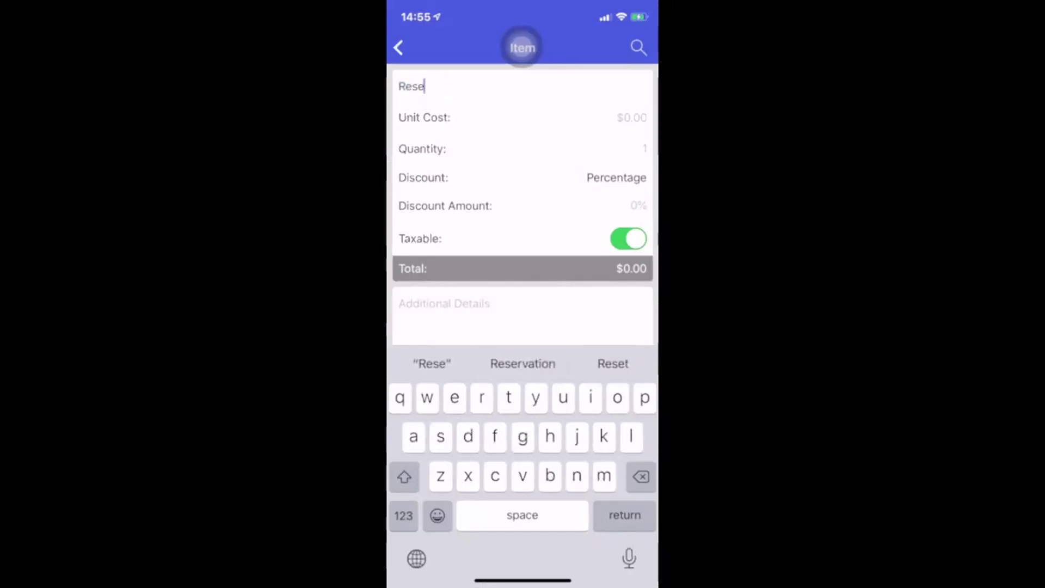
text(arch )
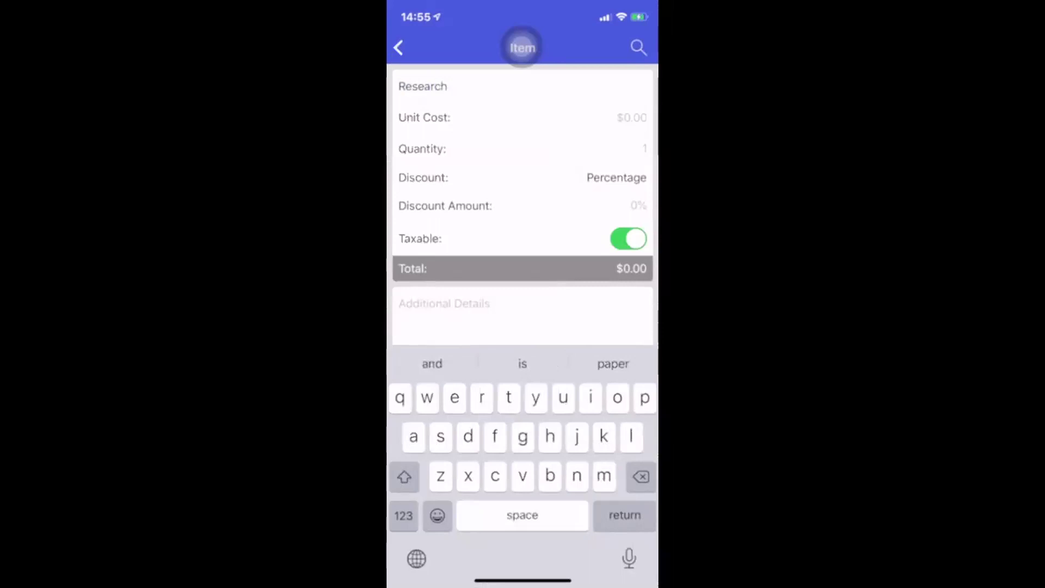
text(Fee)
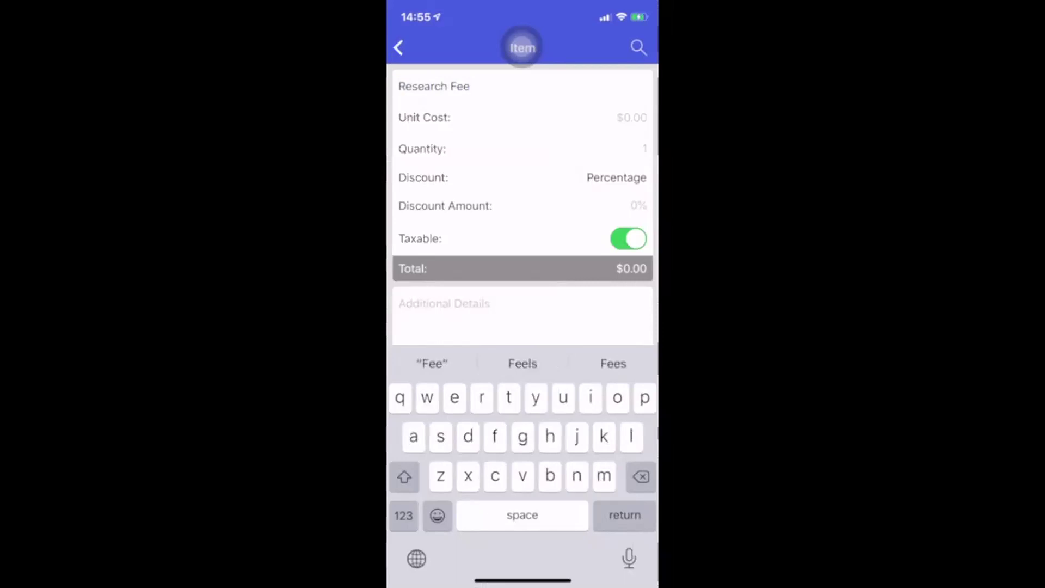
click(632, 118)
text(15.00)
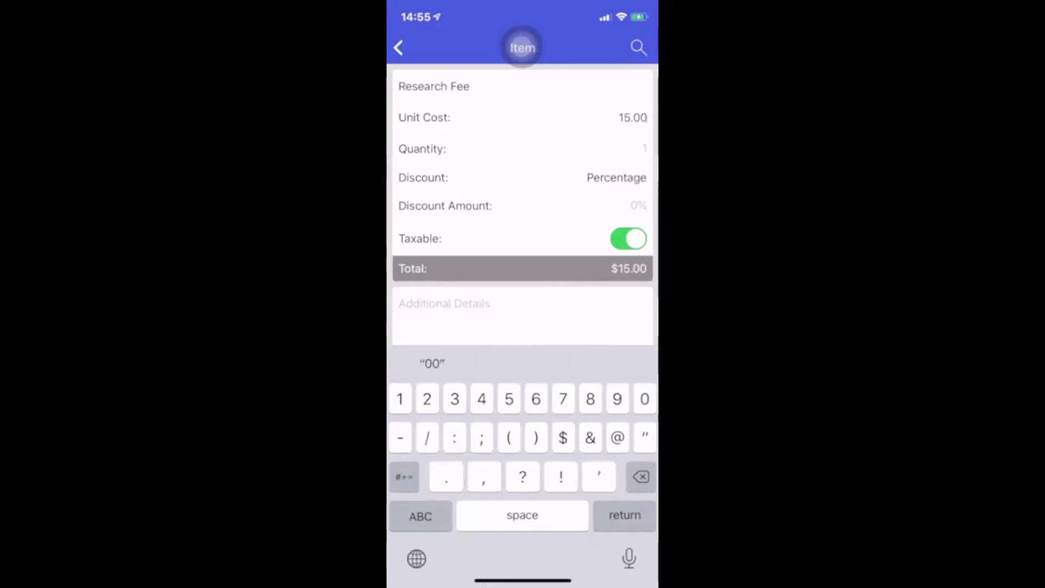
Make the Research Fee non-taxable and save it, bringing the subtotal to $256.59
click(629, 238)
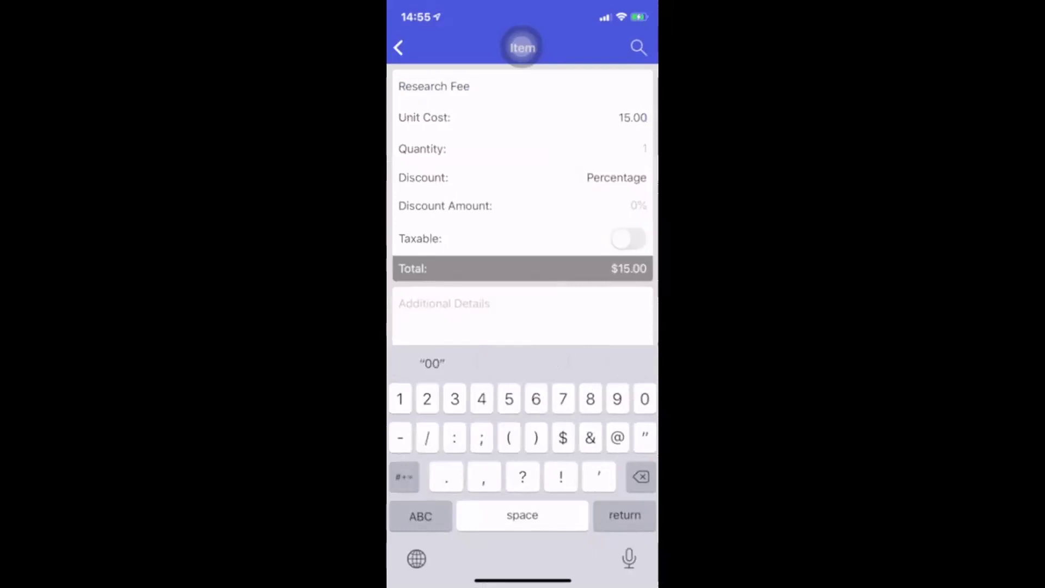
click(522, 47)
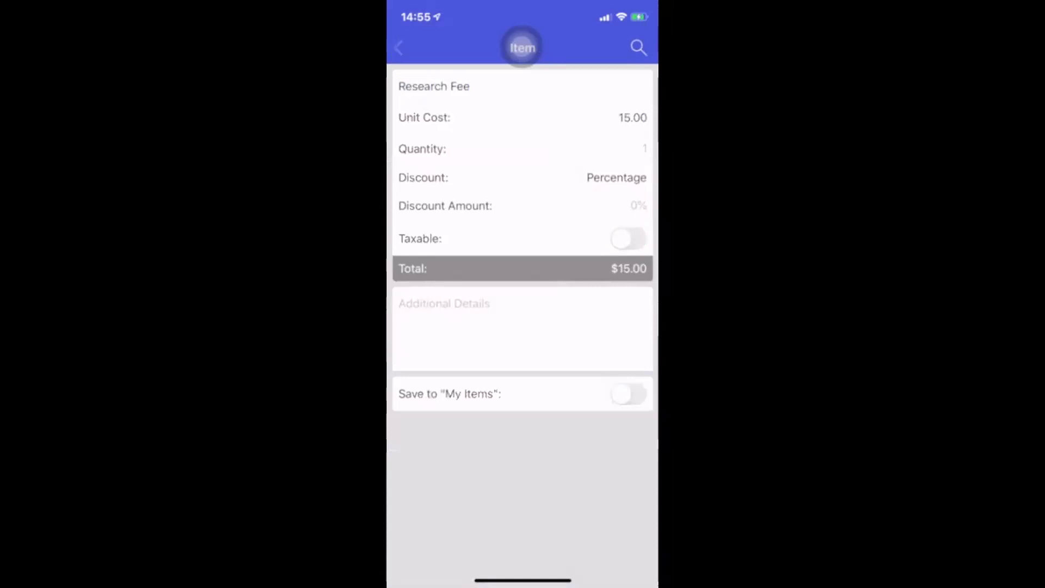
click(523, 48)
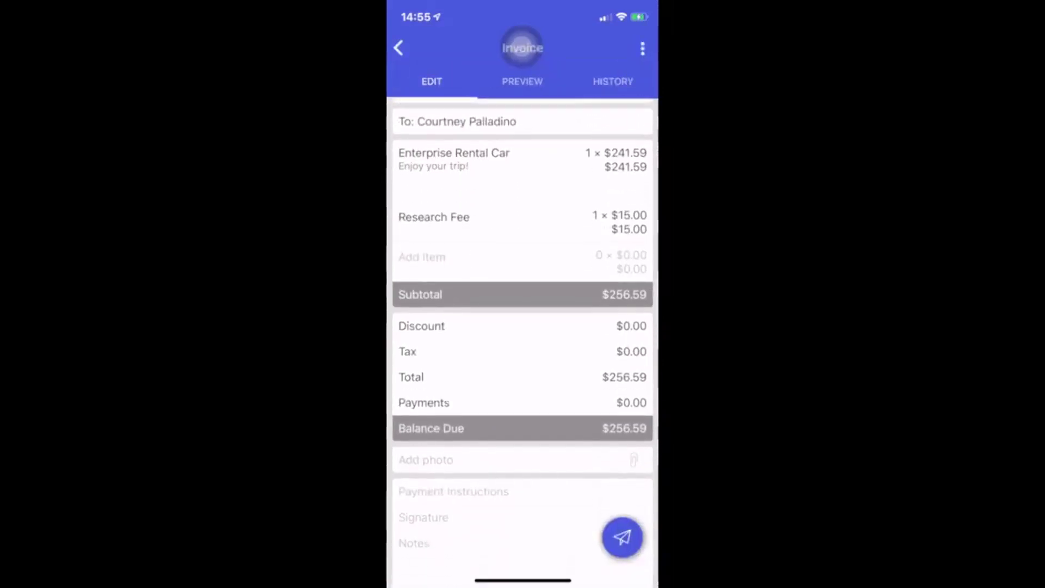
scroll(522, 338, down, 2)
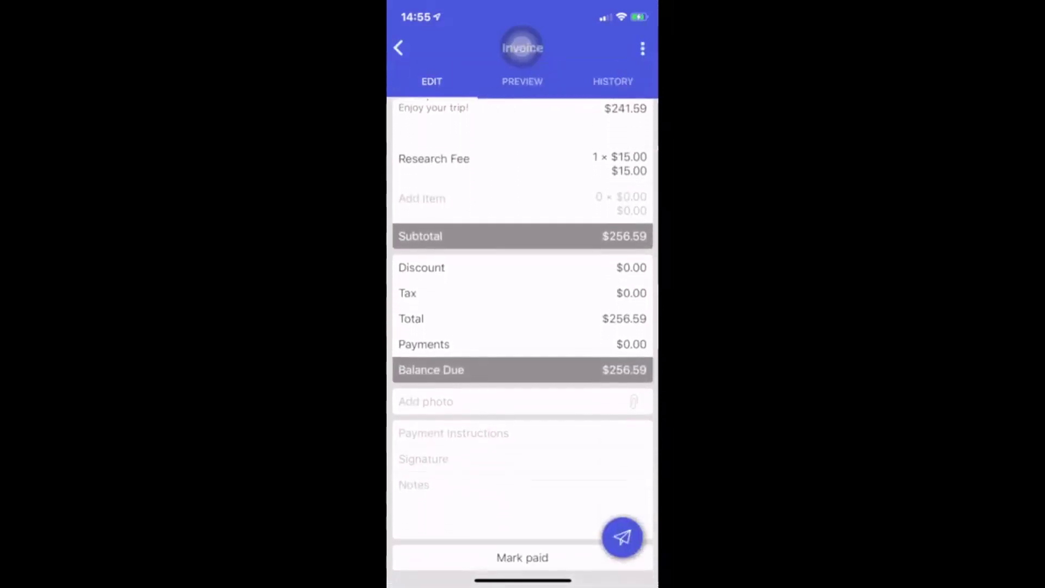
scroll(522, 338, down, 1)
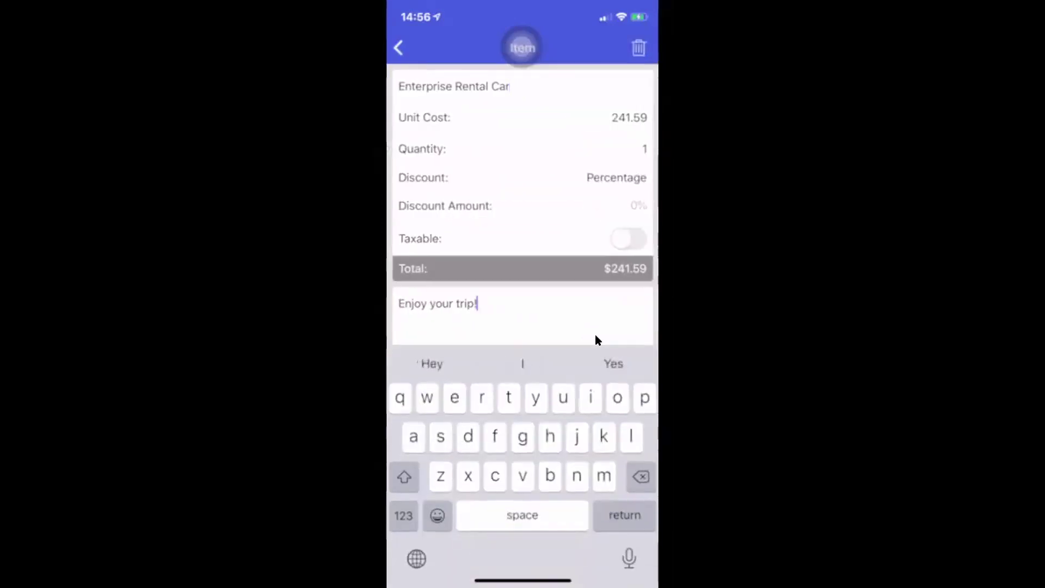
Insert 'September 11-14, 2020 ATL' on a new line above 'Enjoy your trip!' in the rental car details
key(Return)
text(Aeptwm)
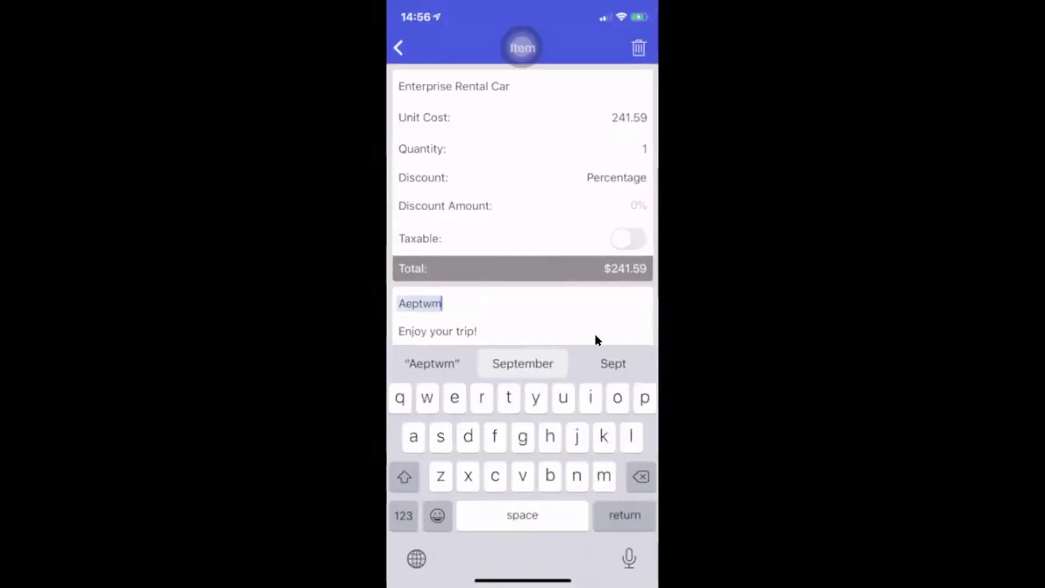
text(11-1)
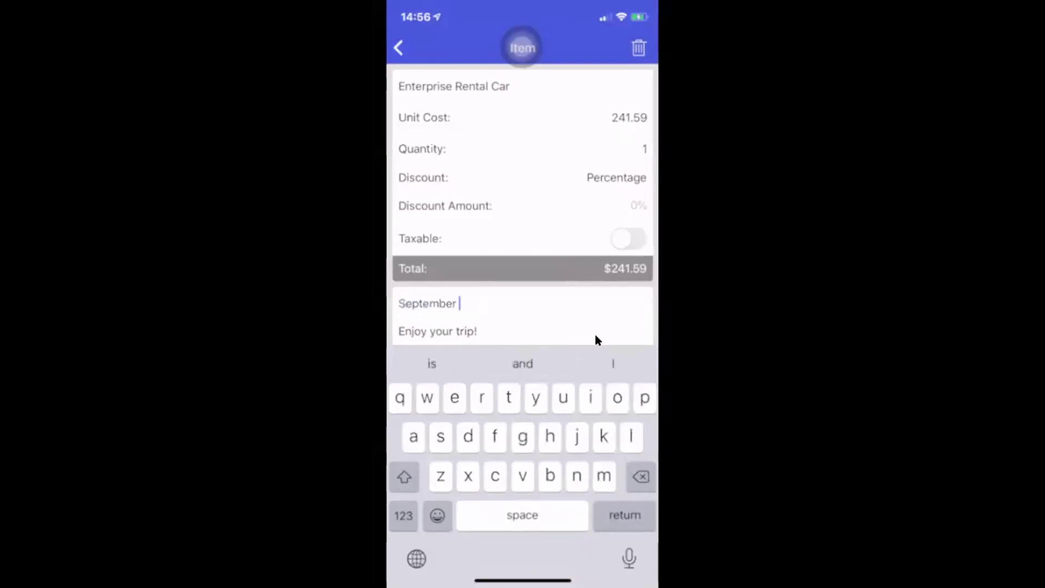
text(4)
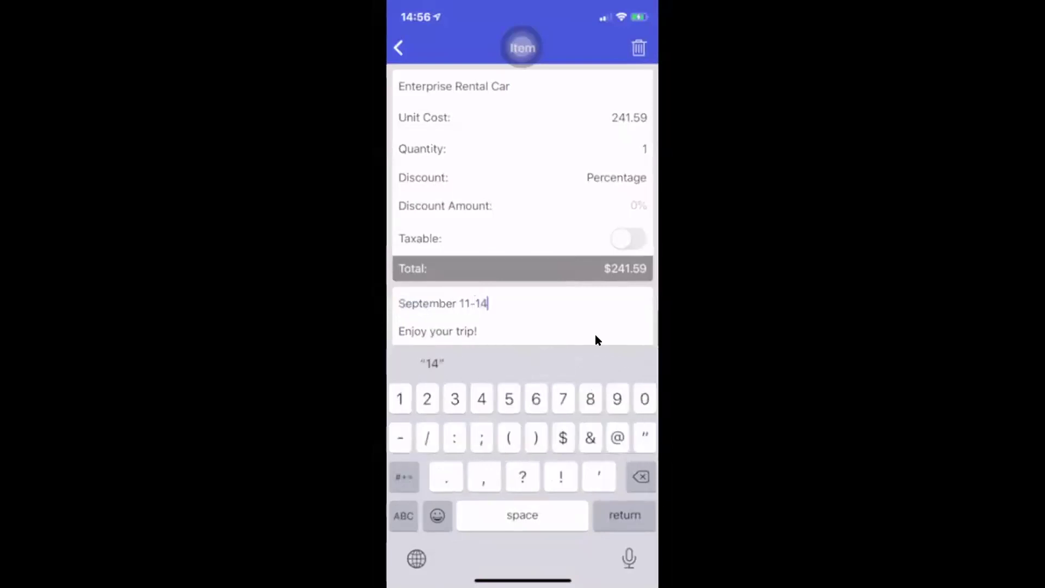
text(, 2020 )
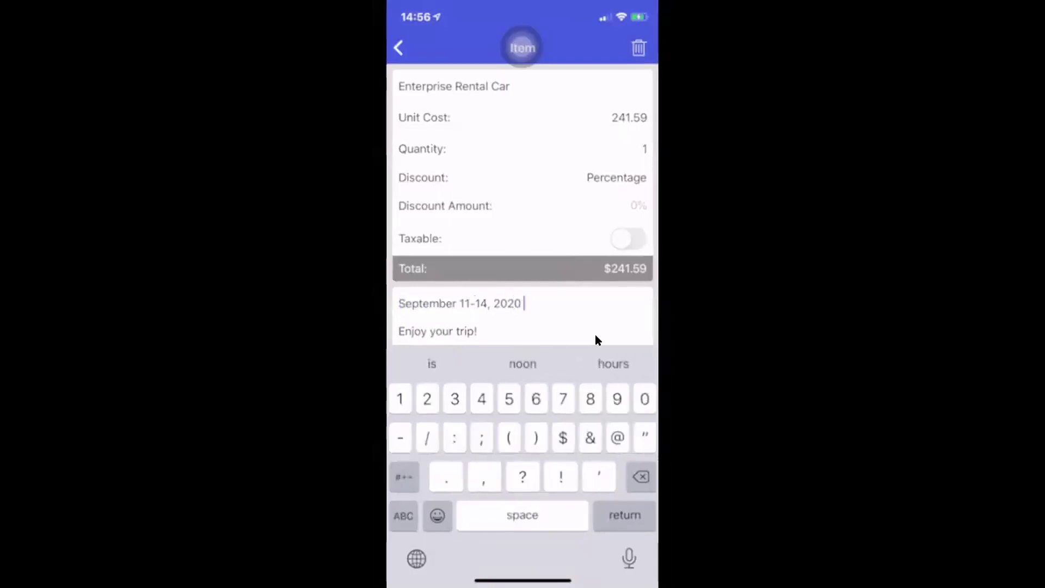
text(ATL)
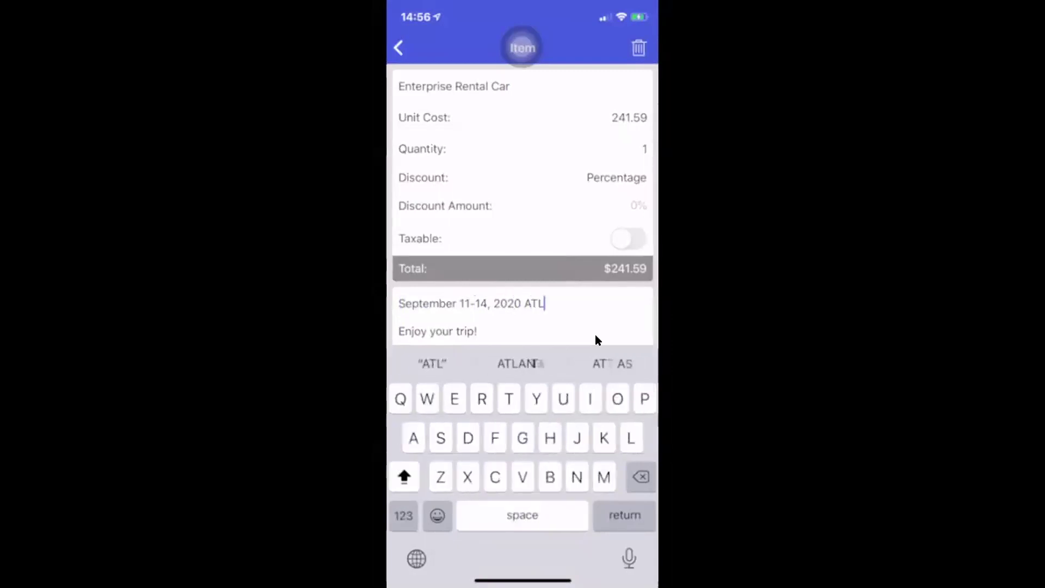
key(Return)
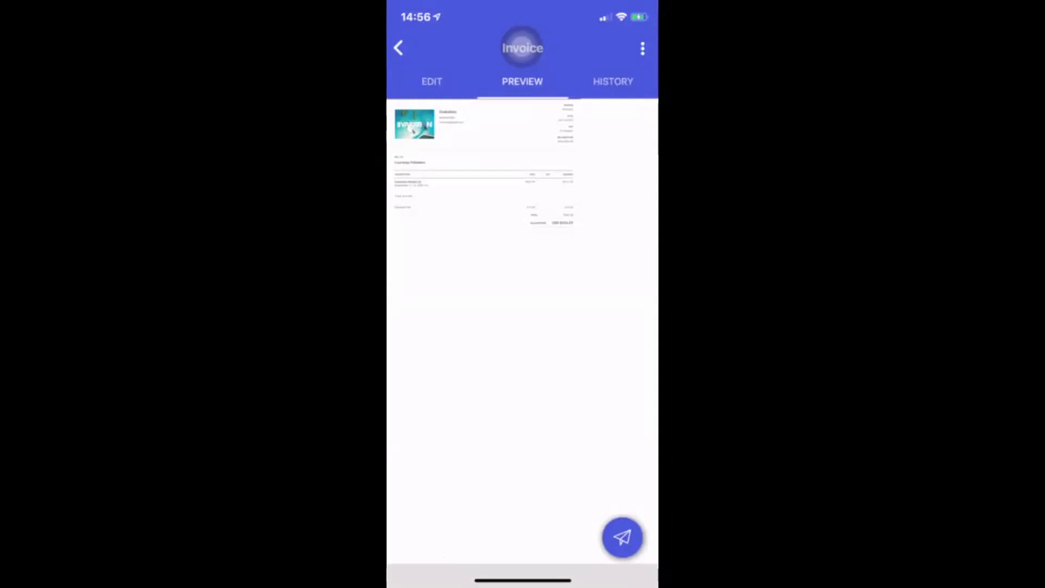
Go to the home screen and reopen the Invoice app
key(super+h)
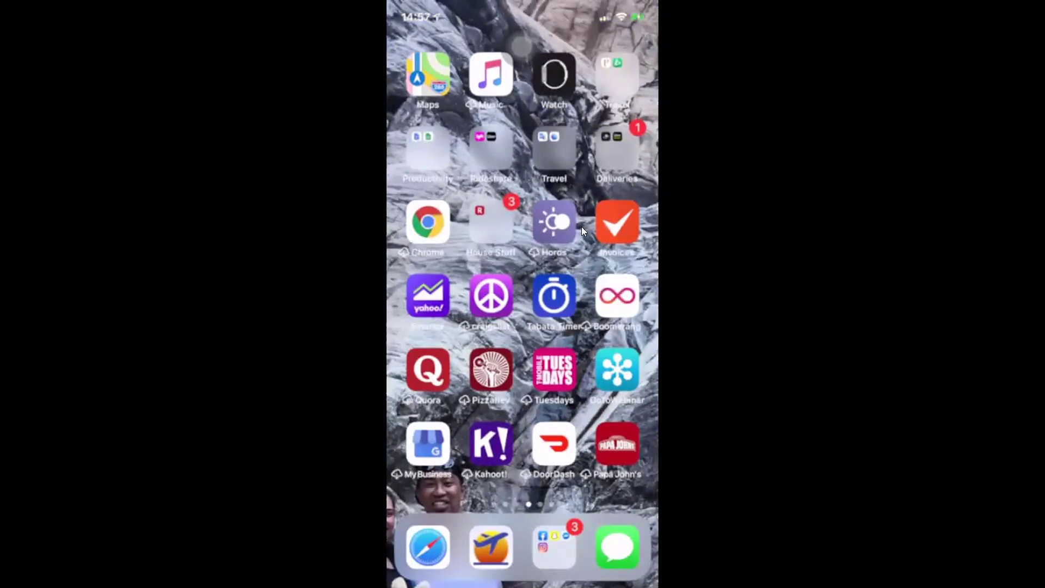
click(633, 202)
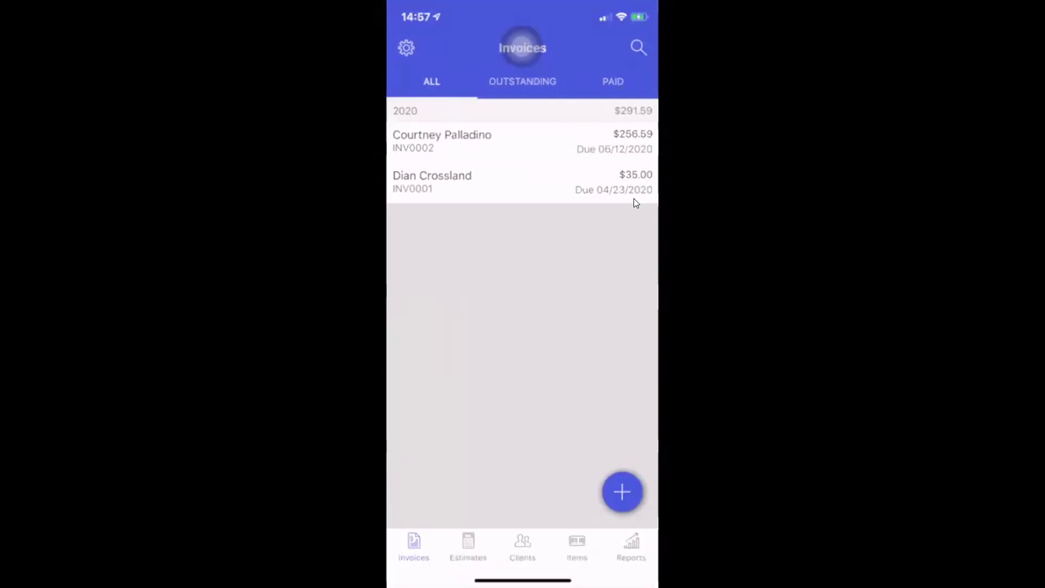
Enter the business owner's name and website evakation.com in Business Details, then return to Settings
click(406, 48)
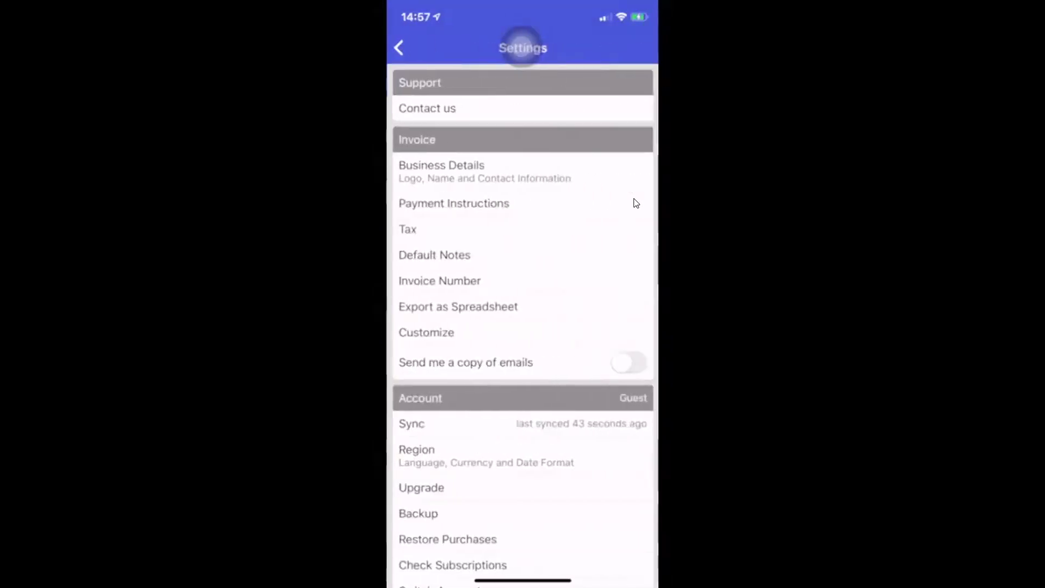
click(441, 169)
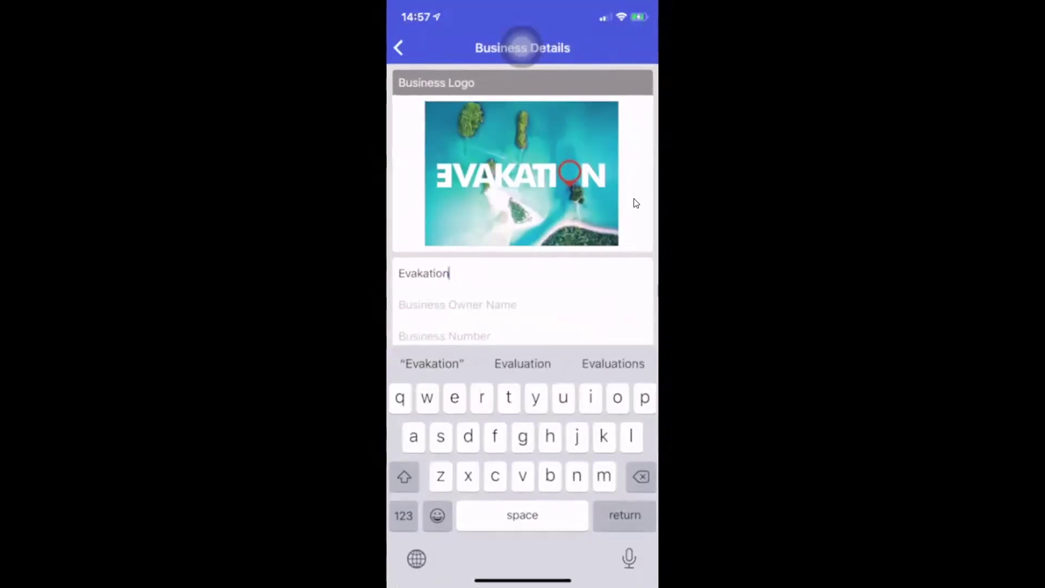
key(Return)
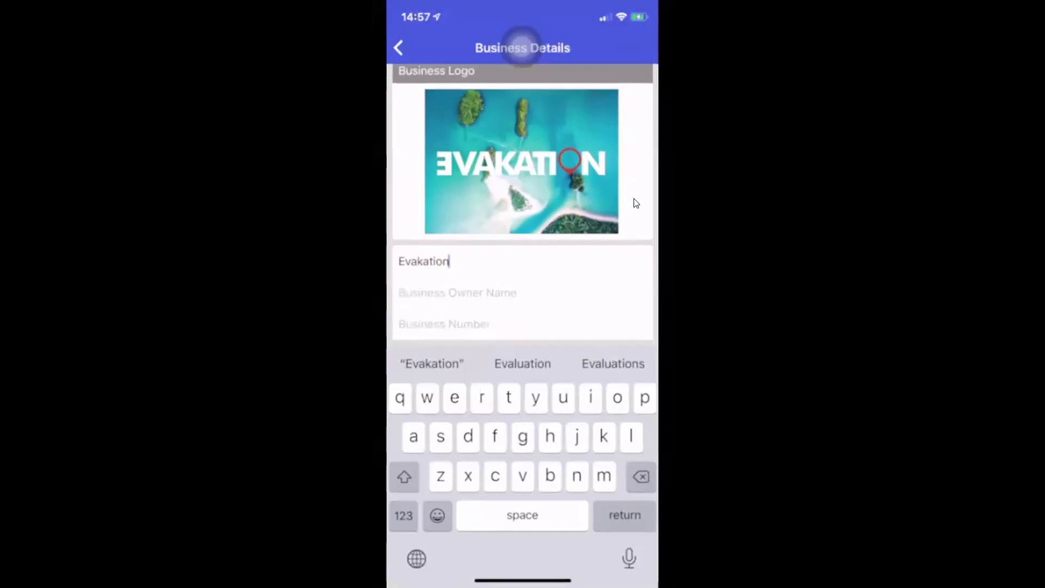
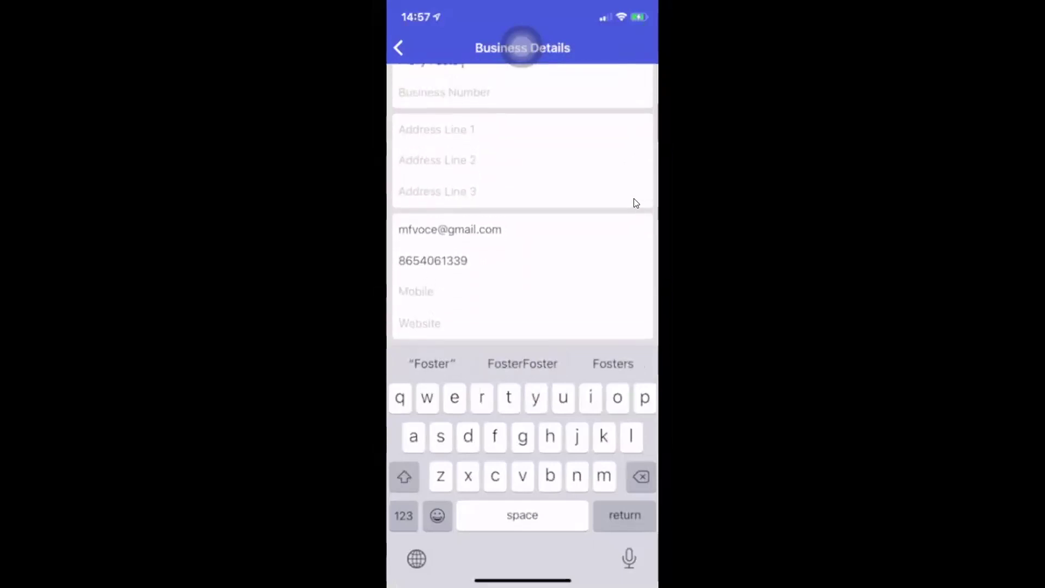
click(420, 324)
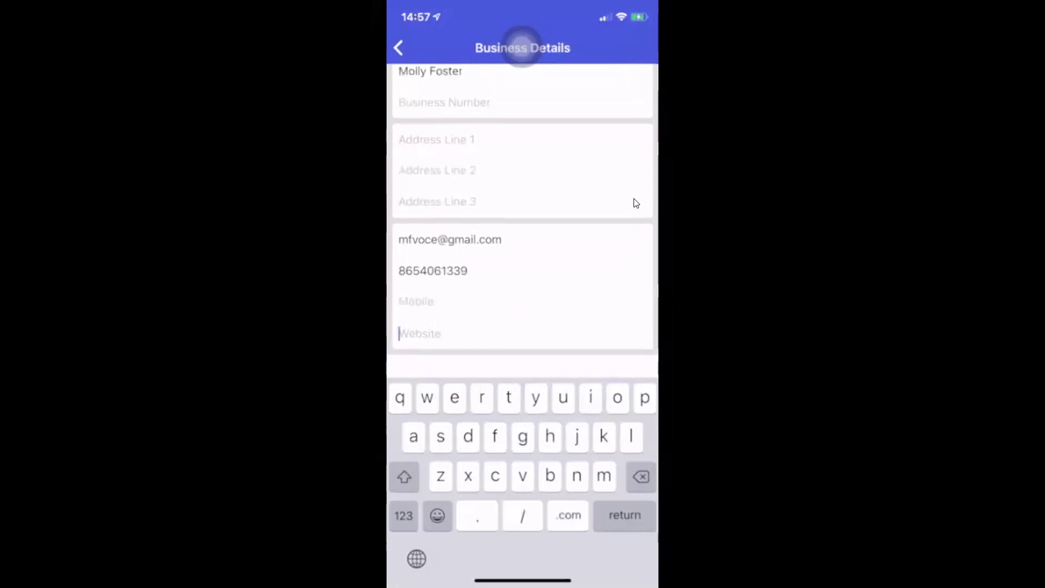
text(eva)
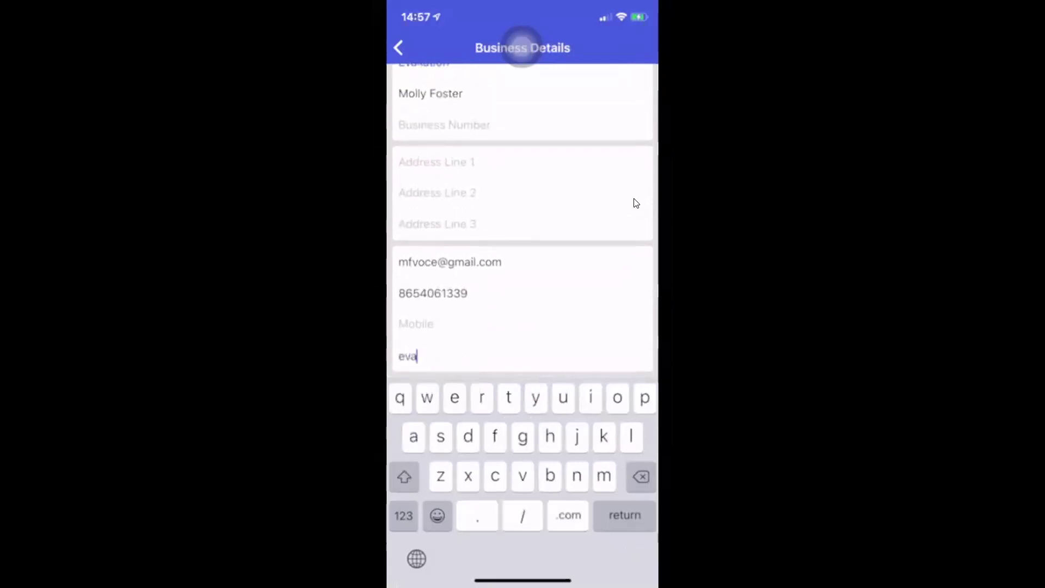
text(kation.com)
scroll(636, 203, up, 10)
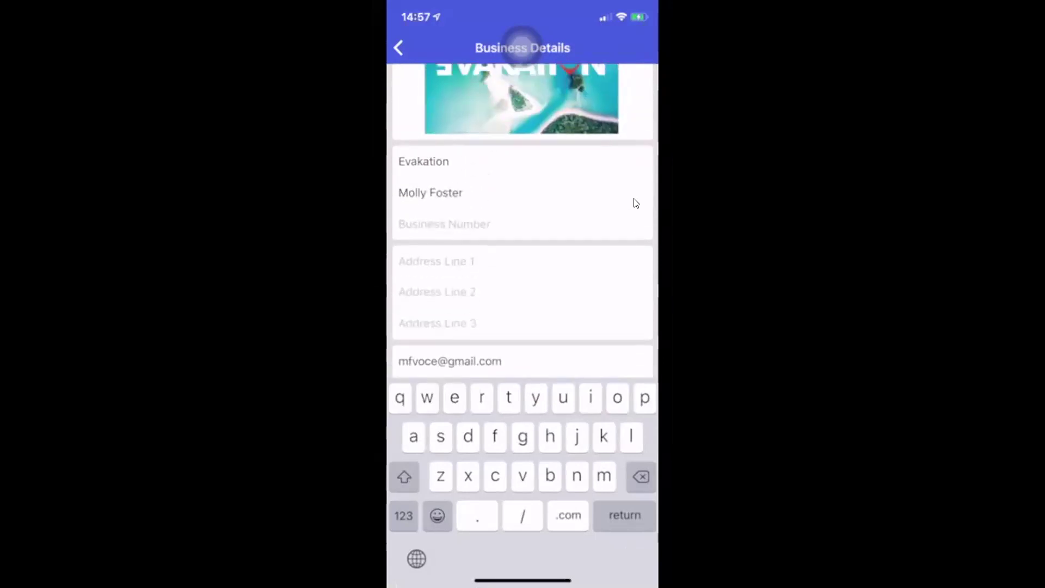
click(398, 47)
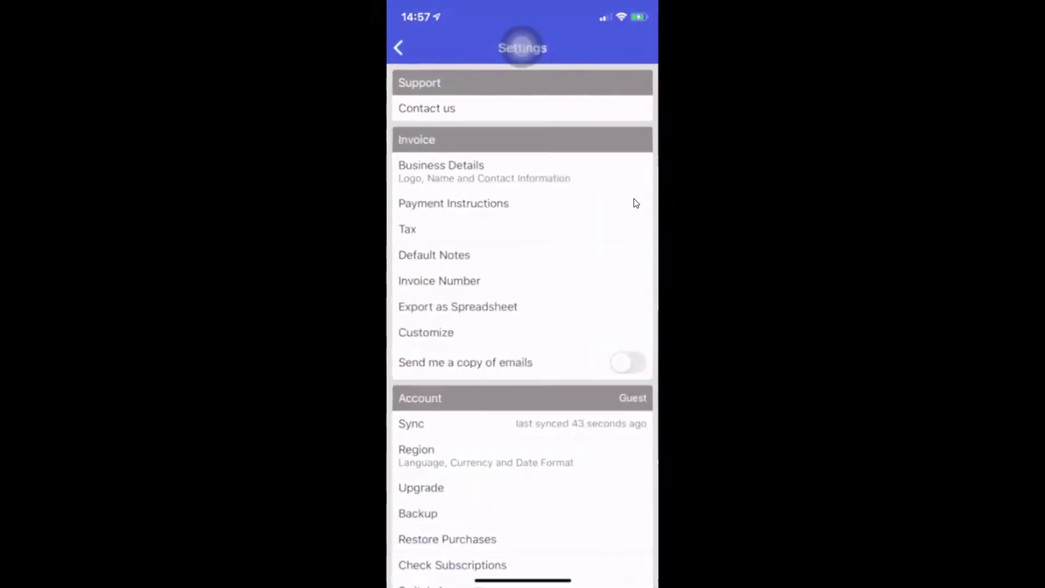
Confirm the next invoice number is INV0002 and switch on 'Send me a copy of emails'
scroll(636, 203, down, 2)
scroll(636, 203, down, 1)
click(636, 203)
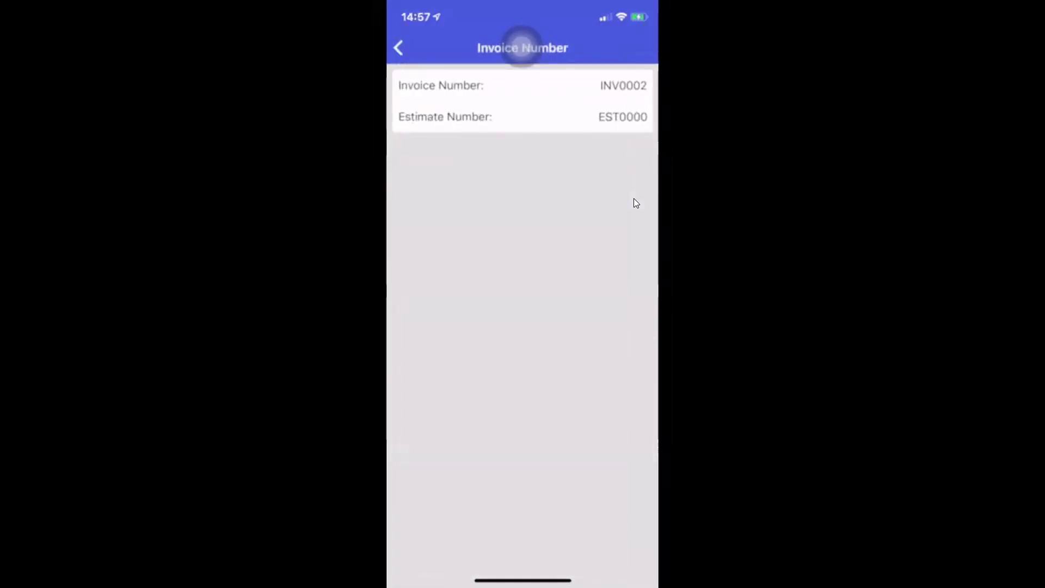
key(Escape)
scroll(634, 198, down, 2)
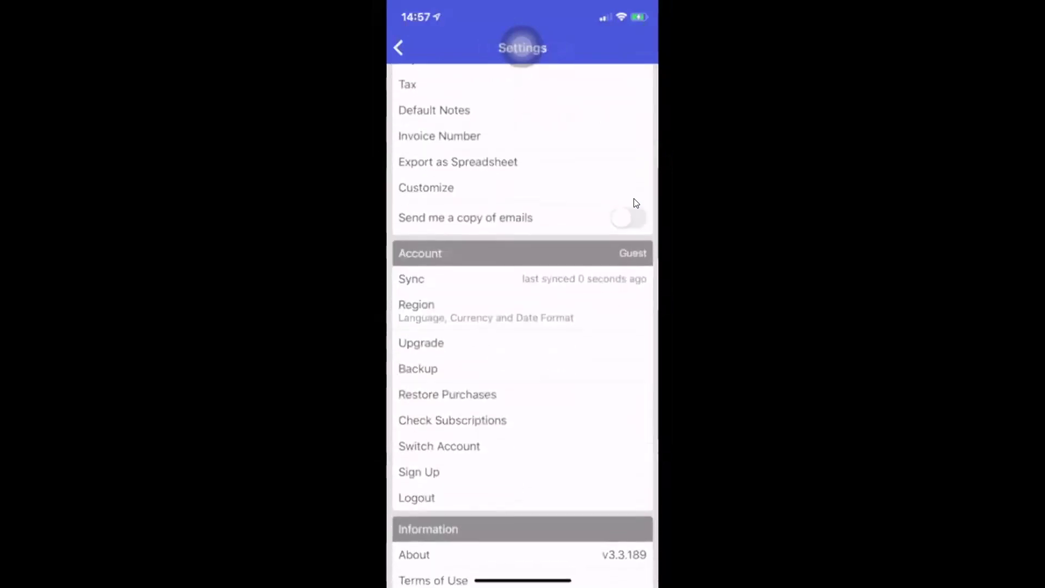
click(636, 203)
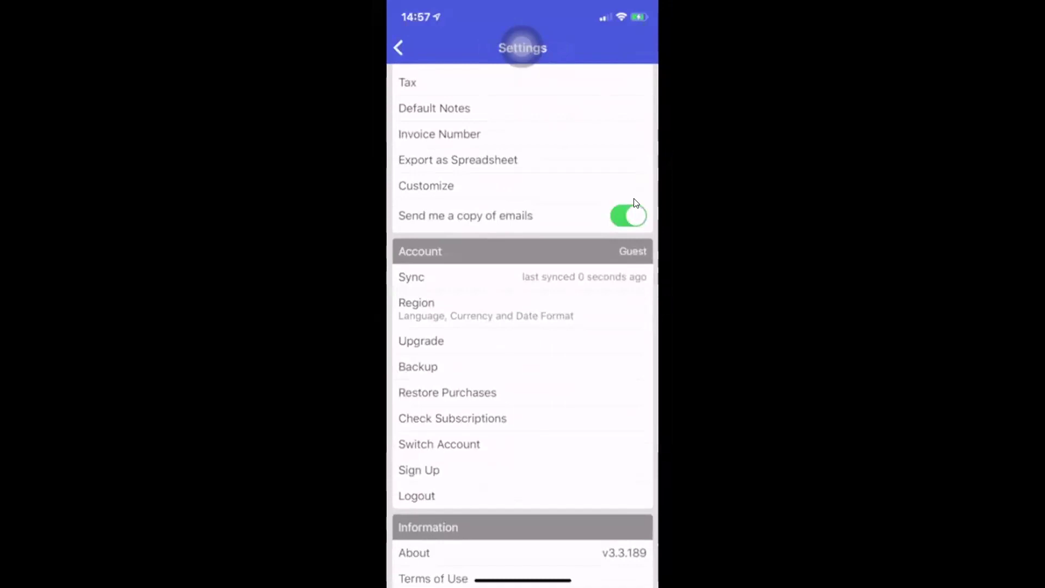
scroll(634, 200, down, 2)
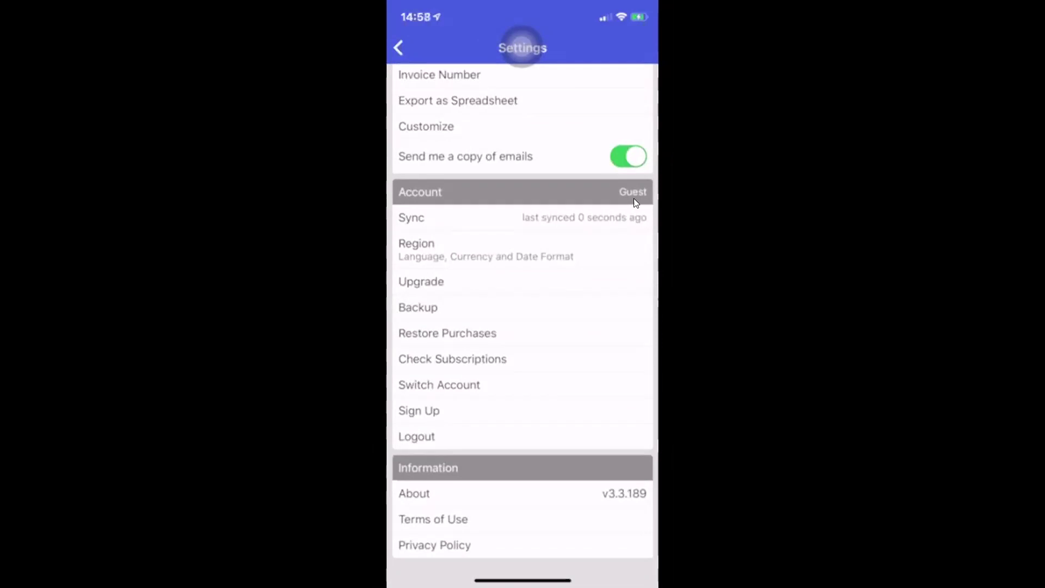
scroll(634, 199, up, 6)
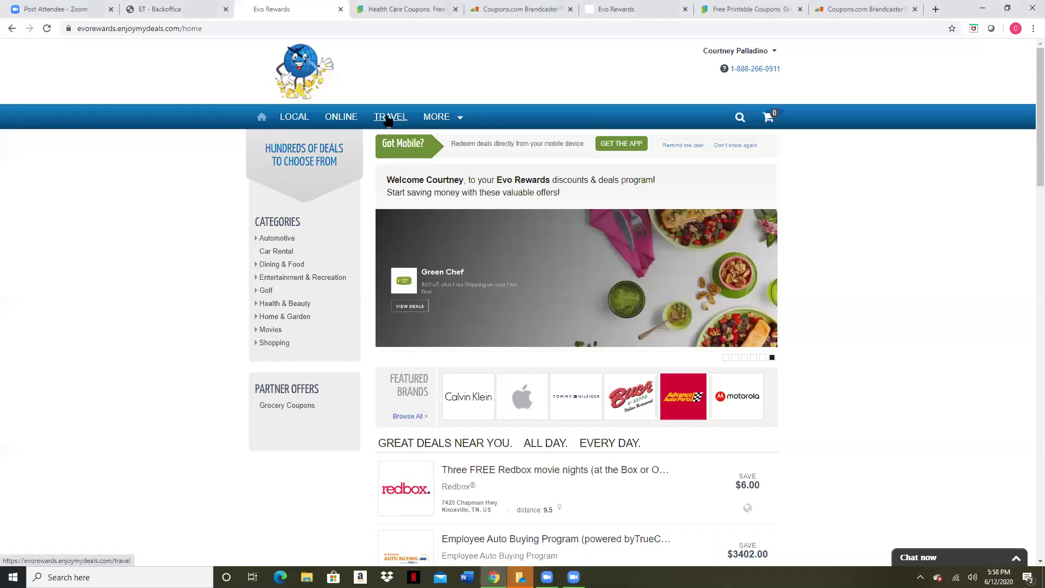
Open the Evo Rewards travel page and close the coupons and duplicate Evo Rewards tabs
click(389, 118)
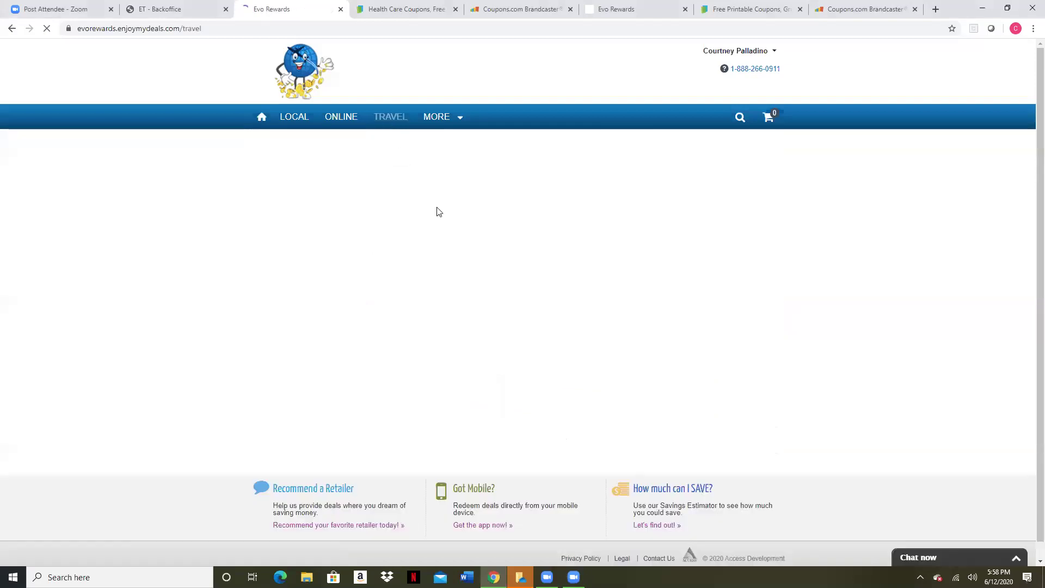
click(800, 9)
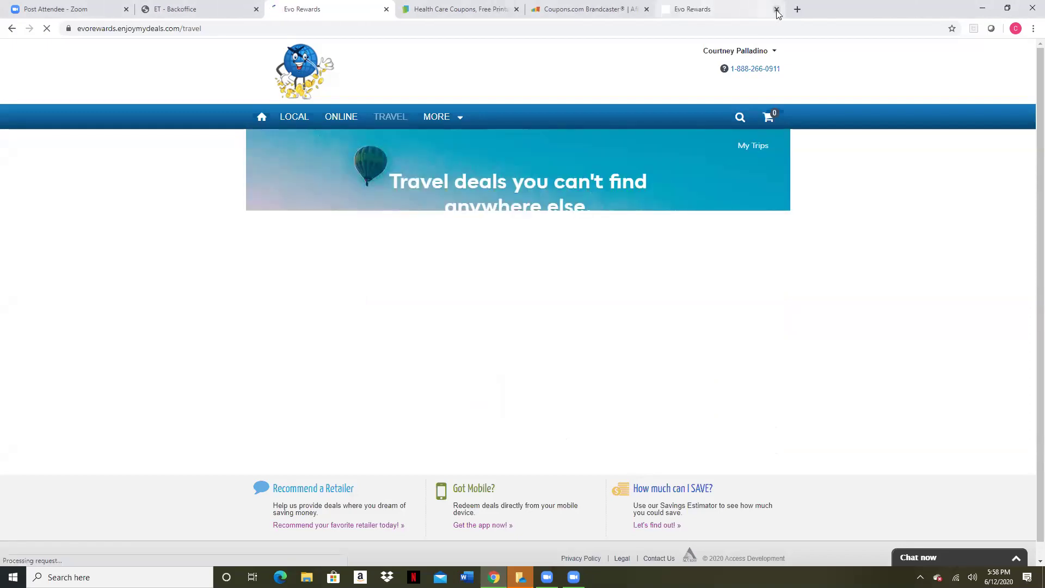
middle_click(653, 9)
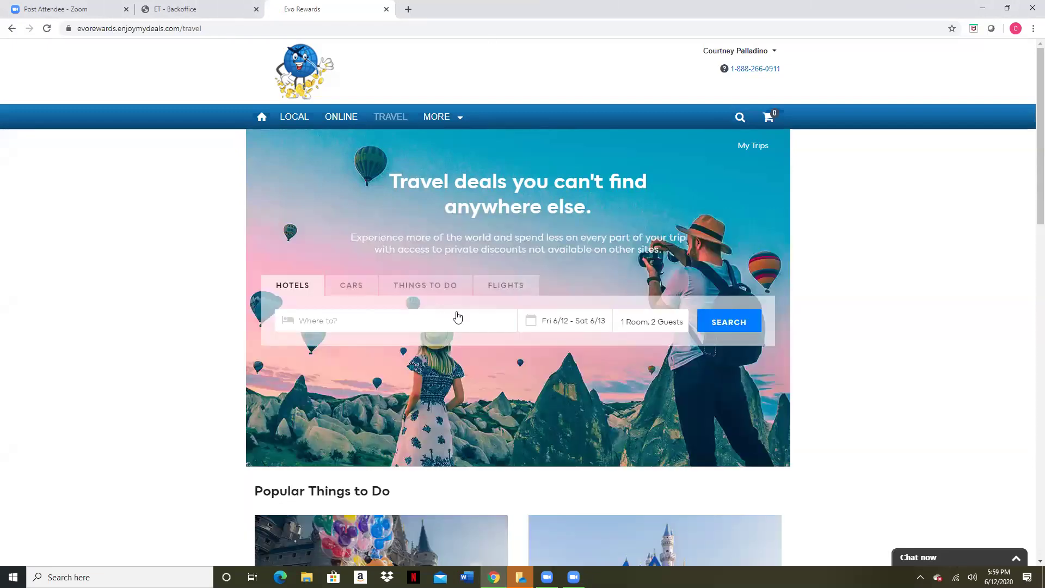
Search things to do in Las Vegas, NV for July 15–19 and browse the results
click(417, 289)
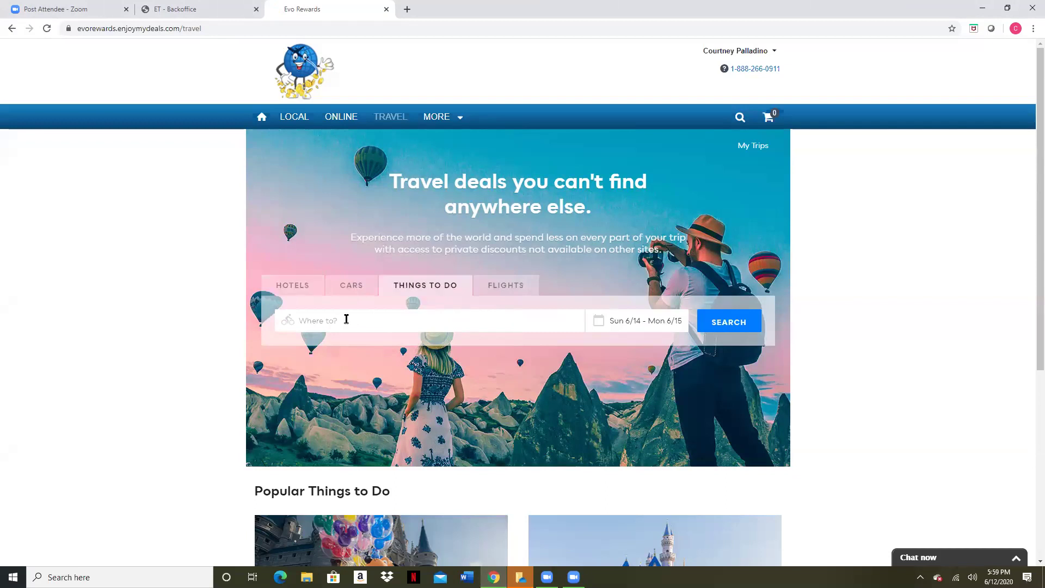
click(350, 320)
text(la)
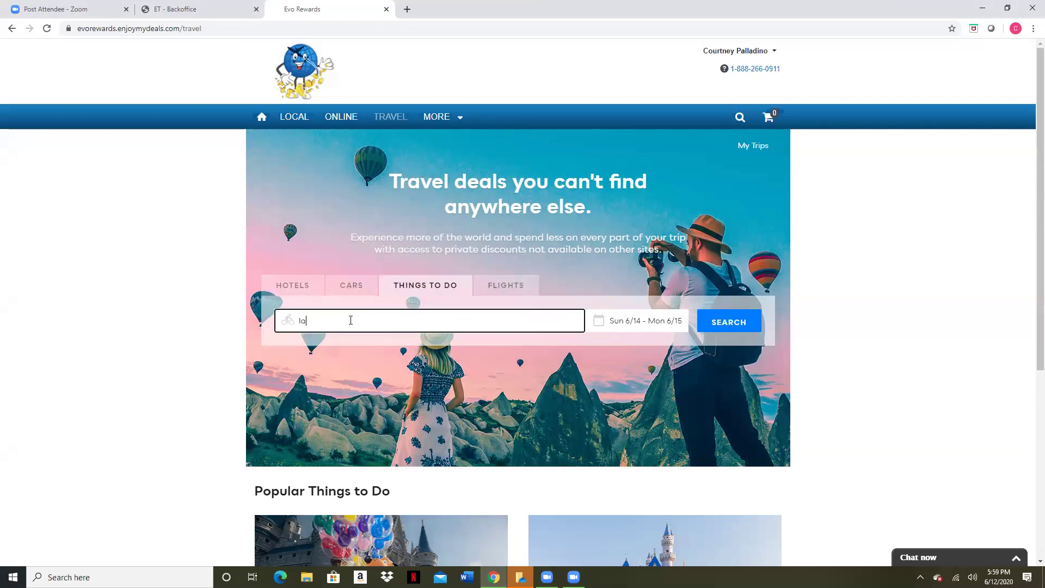
text(s vego)
text(s,)
text( NV)
click(352, 344)
click(629, 325)
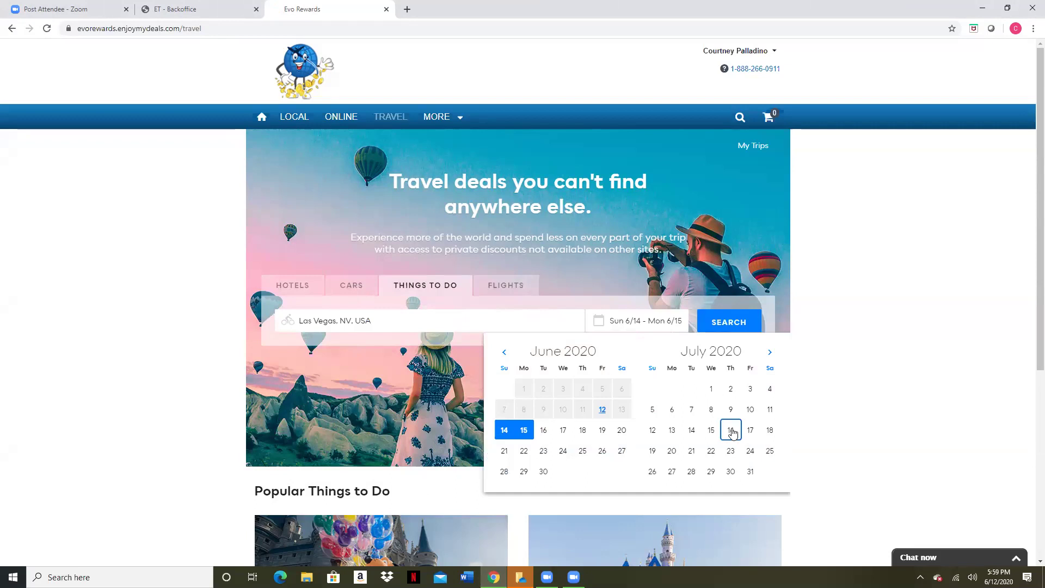
click(720, 432)
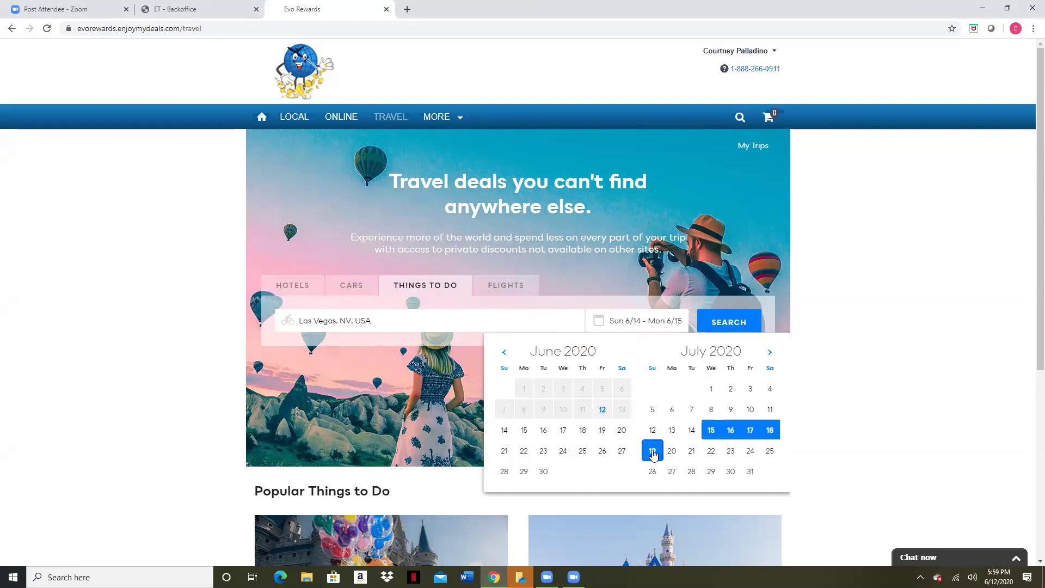
click(654, 452)
click(727, 329)
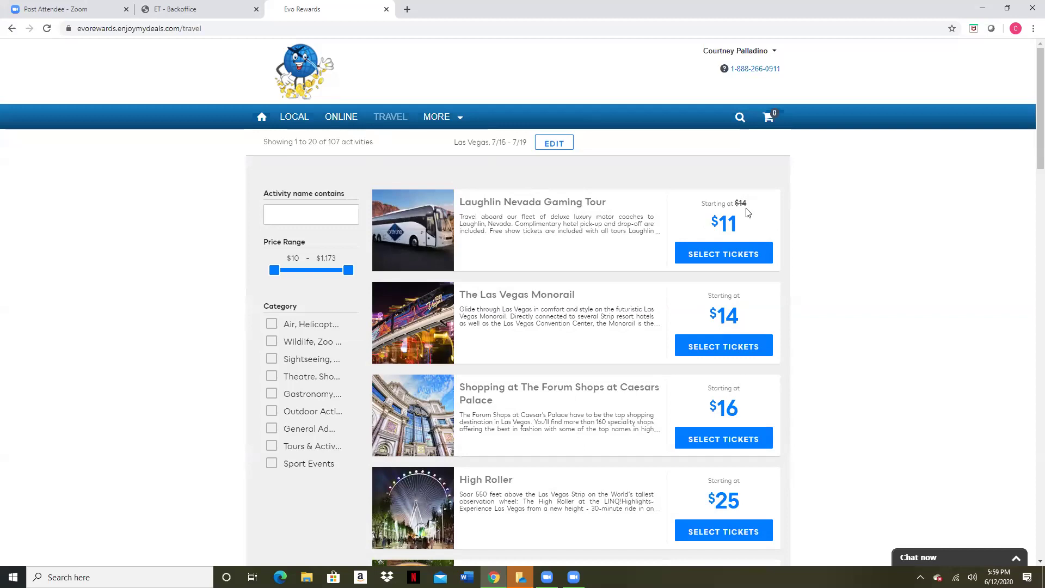
scroll(544, 362, down, 5)
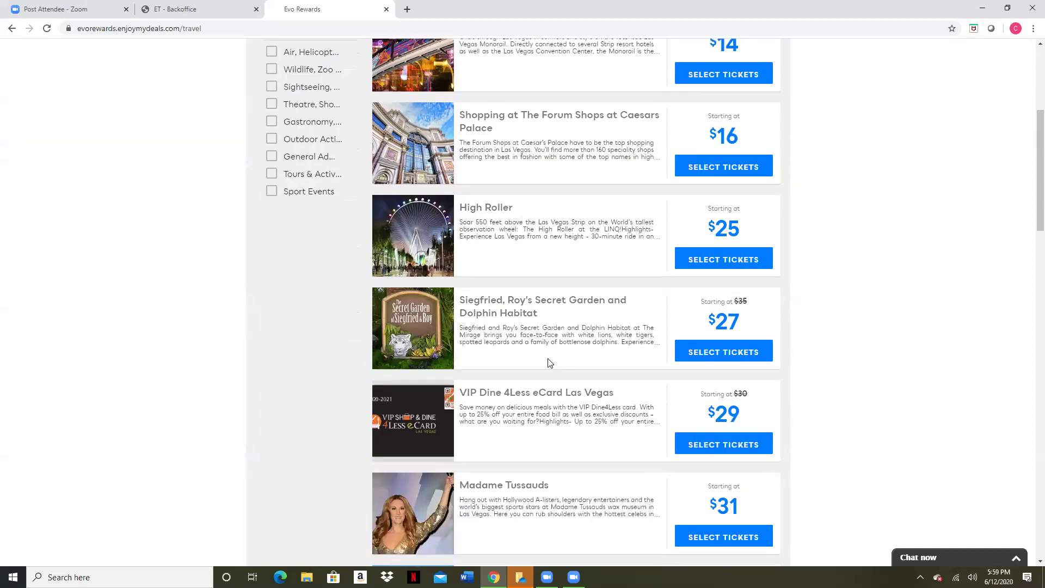
scroll(550, 363, up, 3)
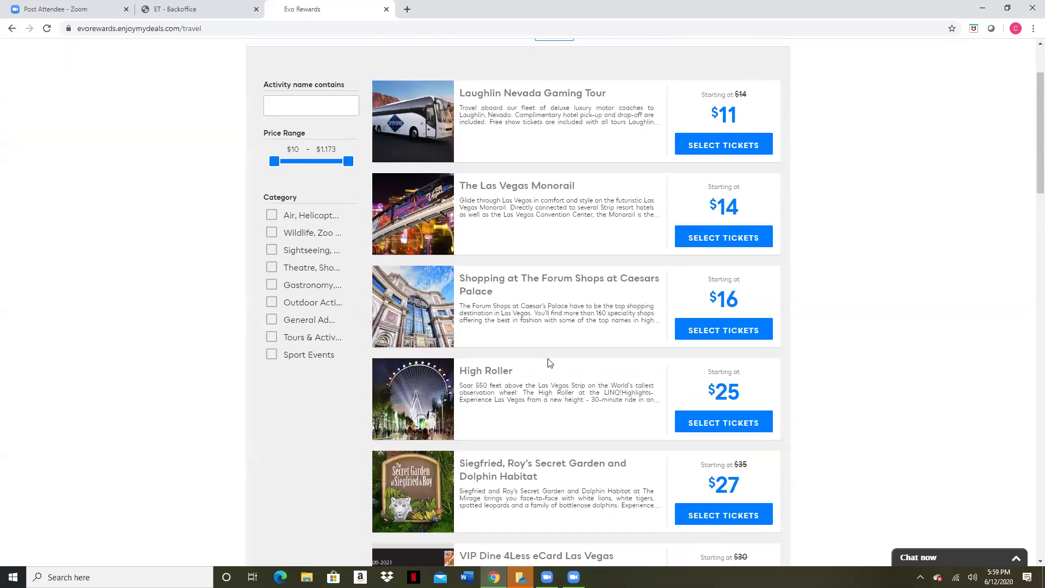
scroll(549, 363, down, 4)
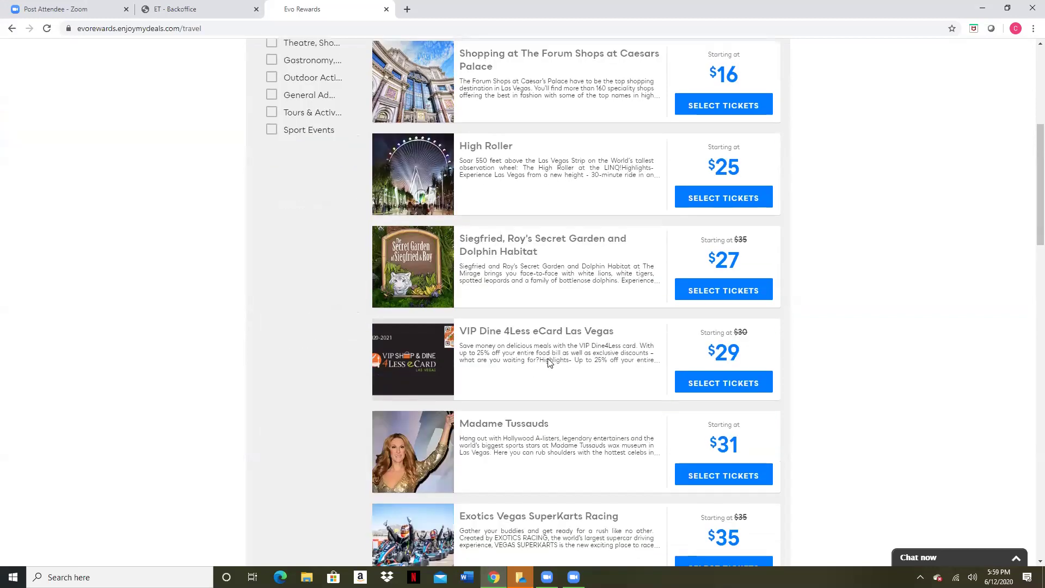
scroll(574, 257, down, 4)
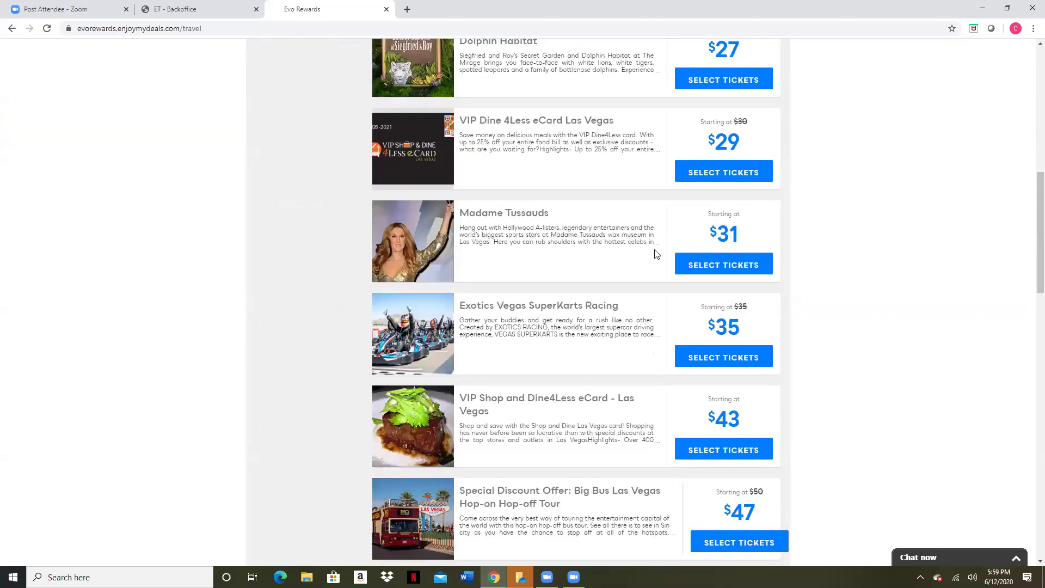
Open the Madame Tussauds ticket options and set the ticket date to Jul 16
click(711, 272)
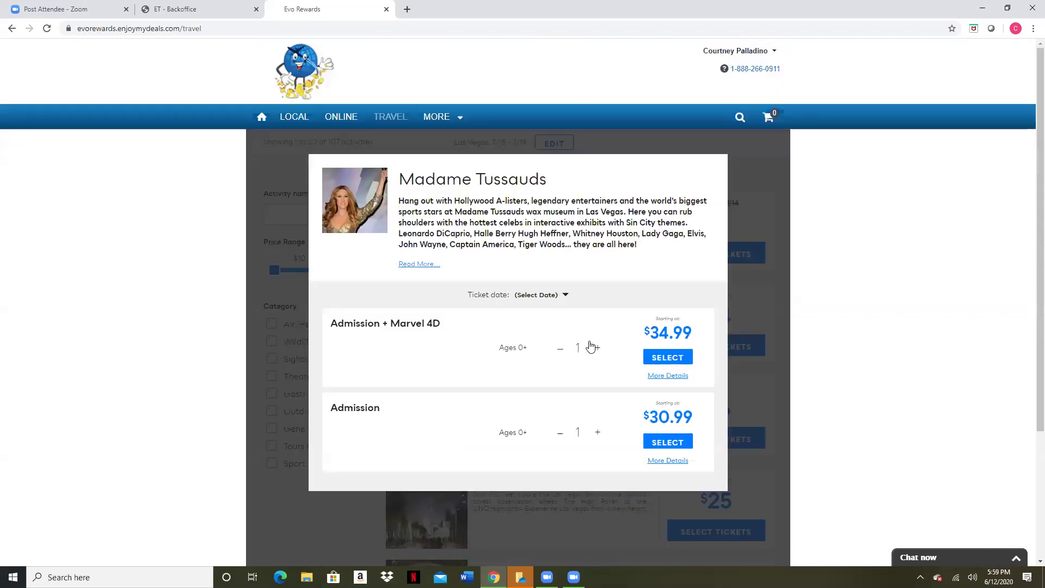
scroll(372, 392, down, 1)
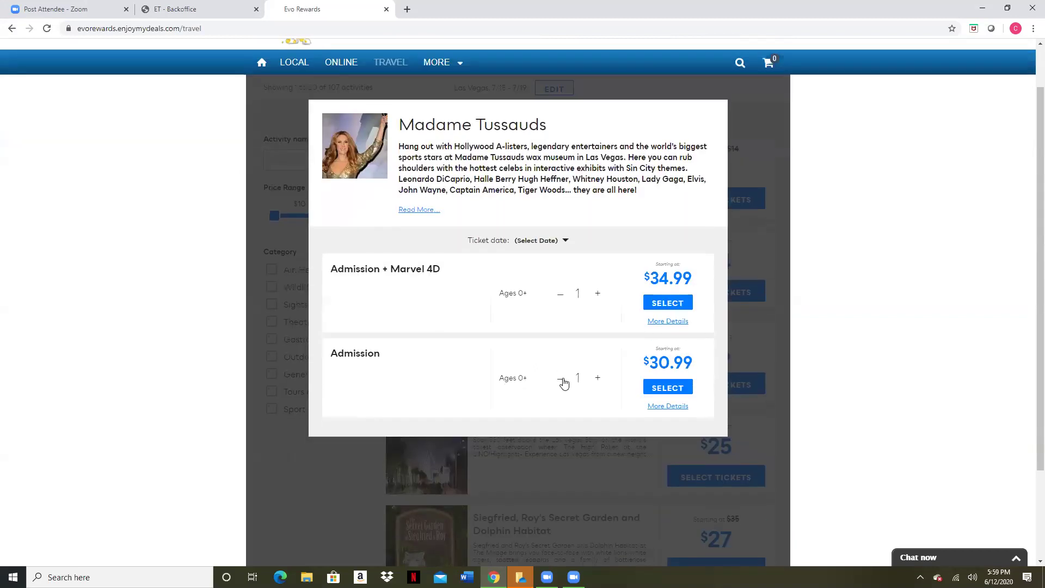
click(597, 381)
click(565, 241)
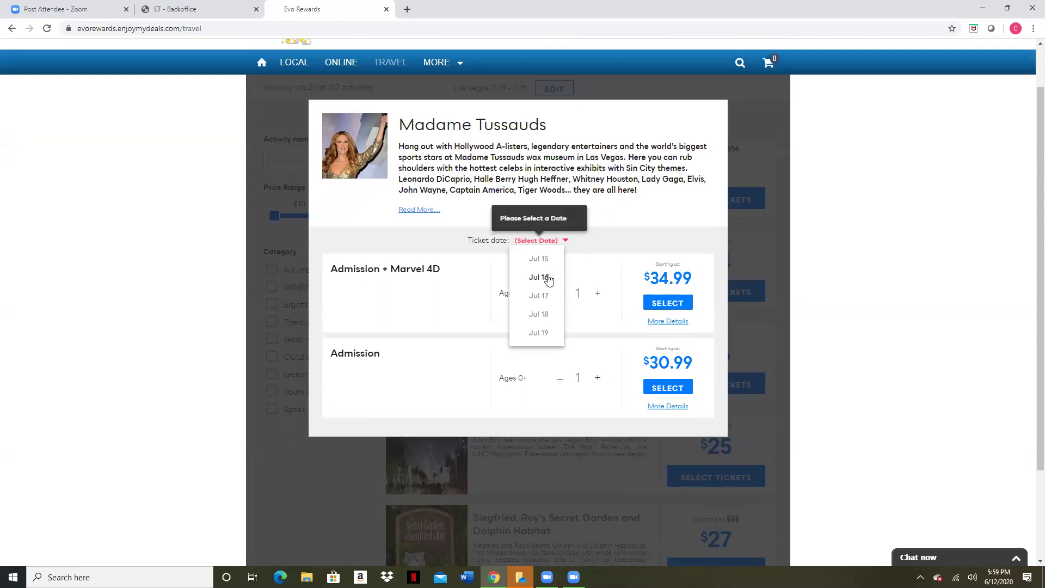
click(549, 279)
Raise Admission to 2 tickets ($61.98), review the voucher remarks, and select Admission
click(598, 380)
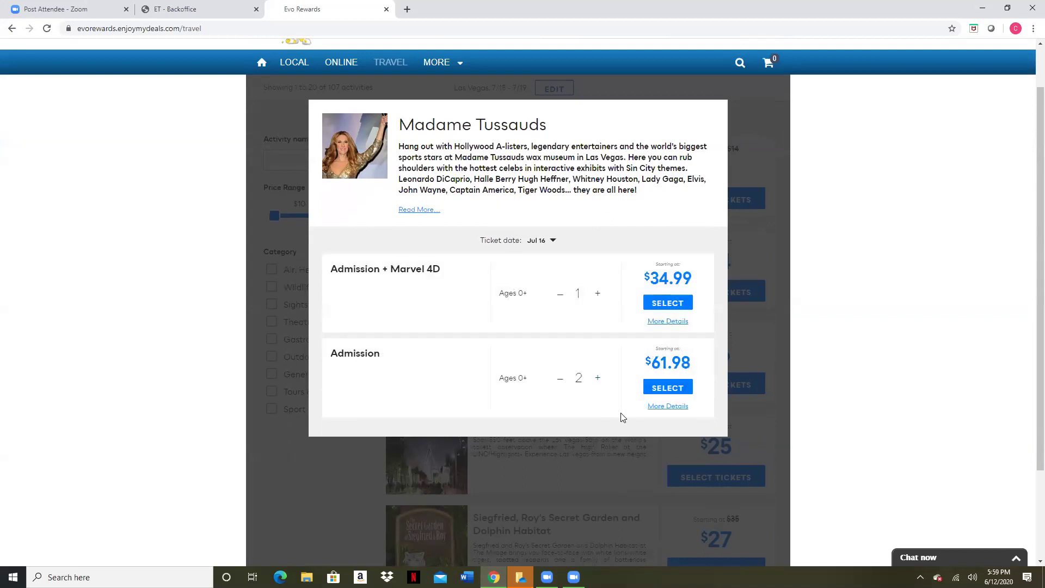
scroll(665, 409, down, 1)
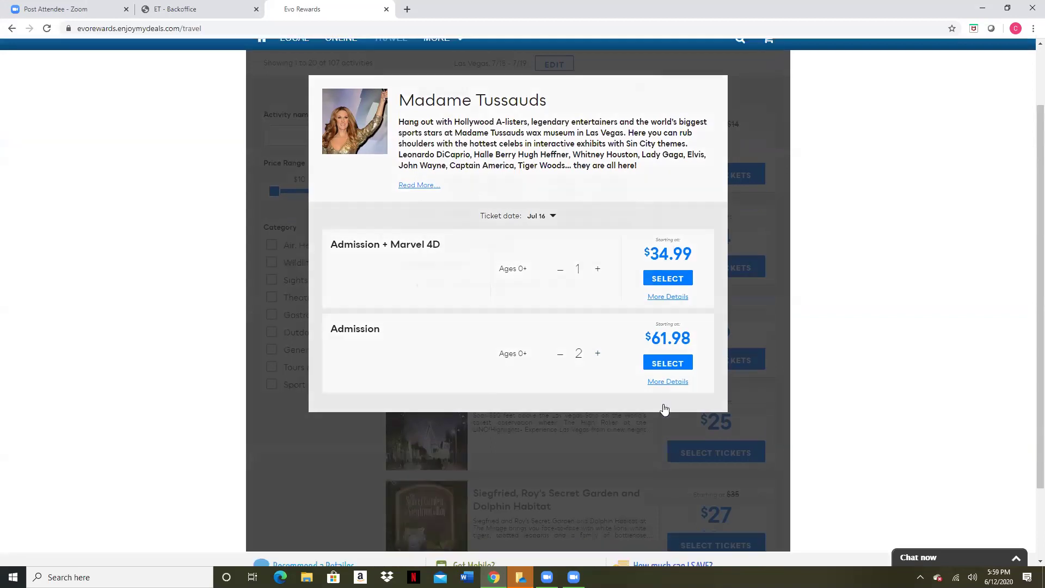
click(668, 382)
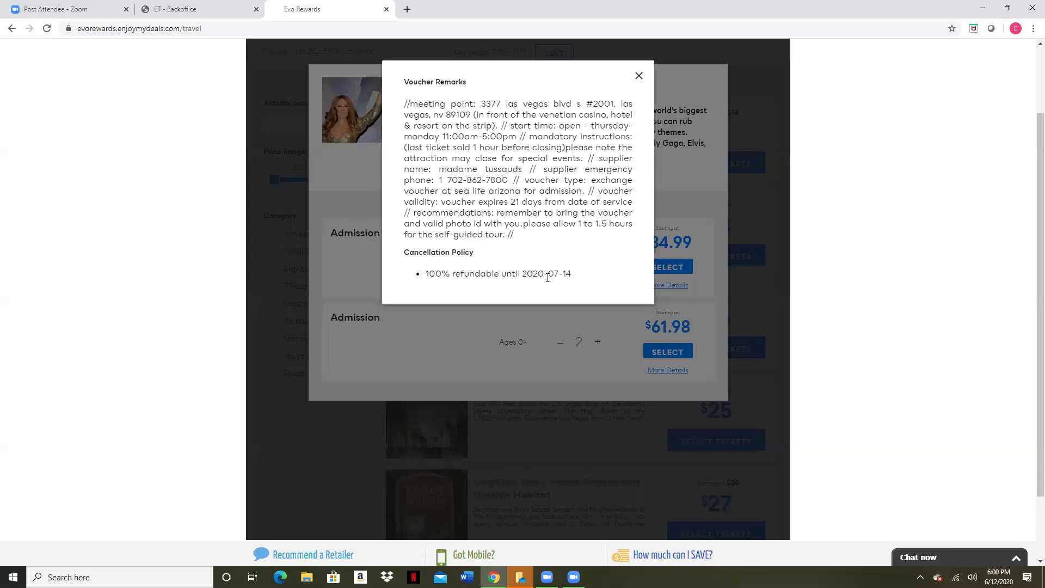
click(639, 79)
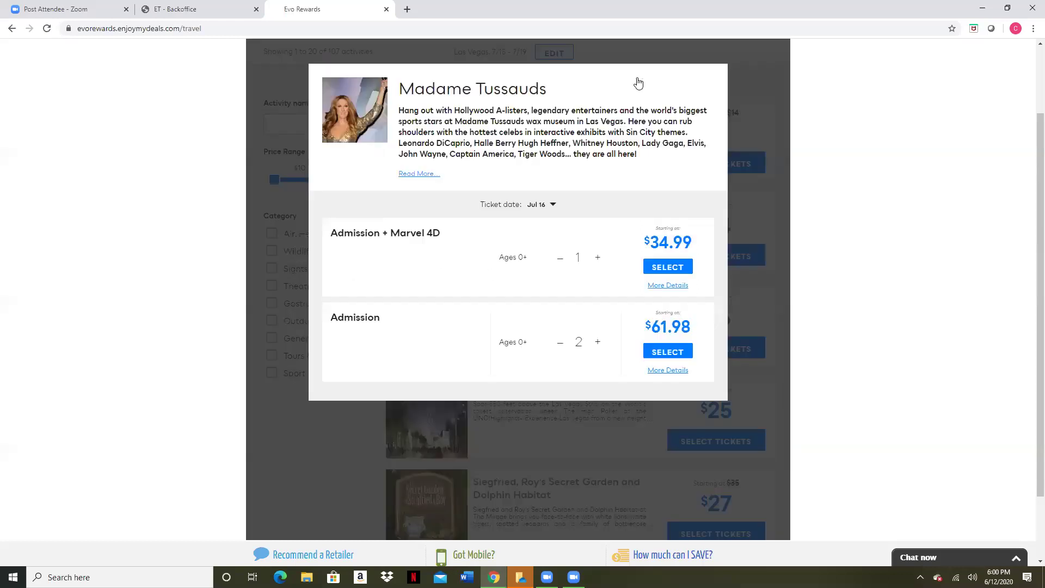
click(667, 352)
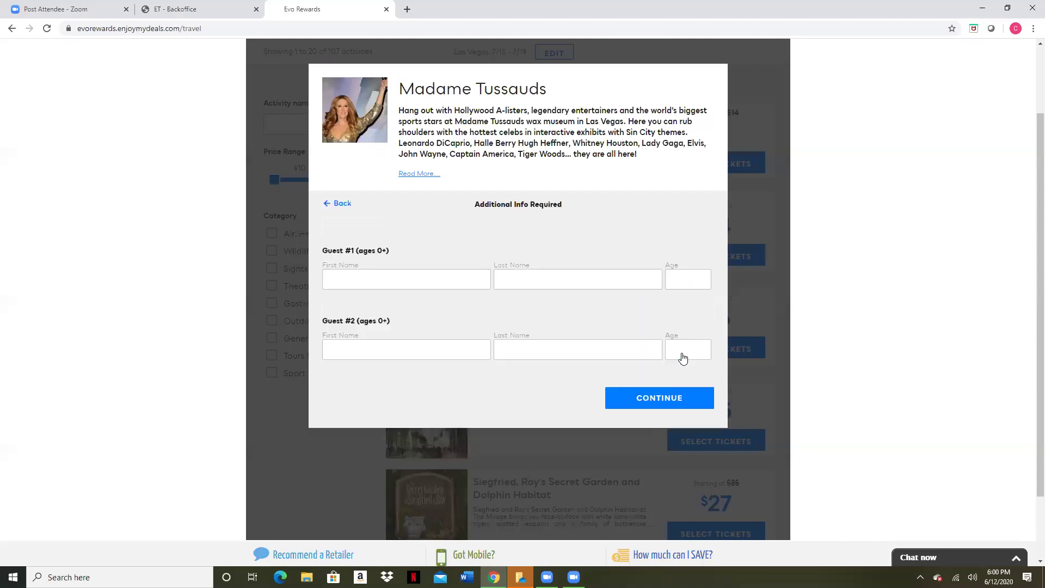
Fill guest #1's name from saved entries and enter guest #2's first and last name
click(363, 277)
click(368, 309)
click(378, 348)
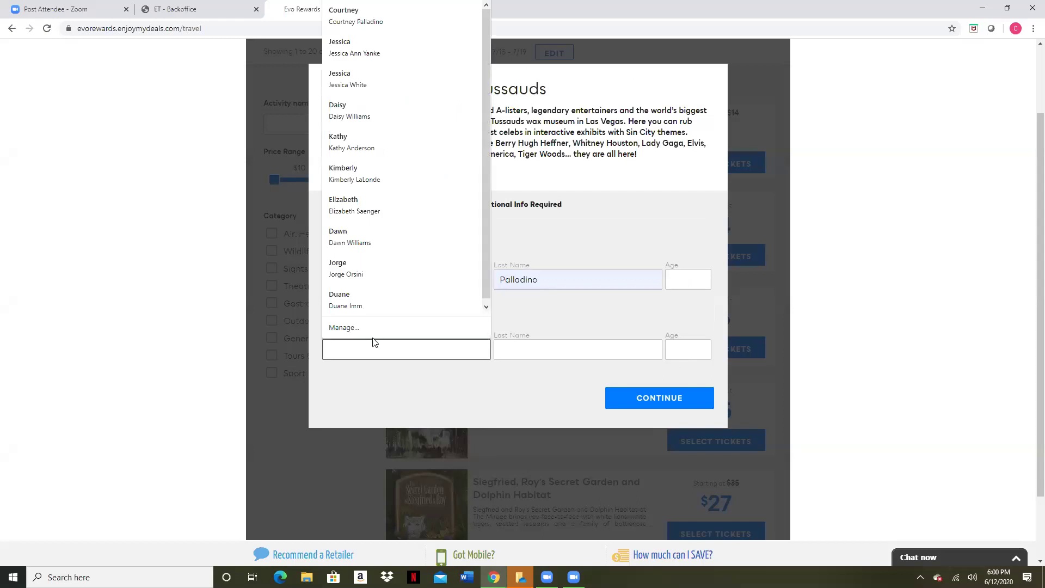
key(Escape)
click(423, 348)
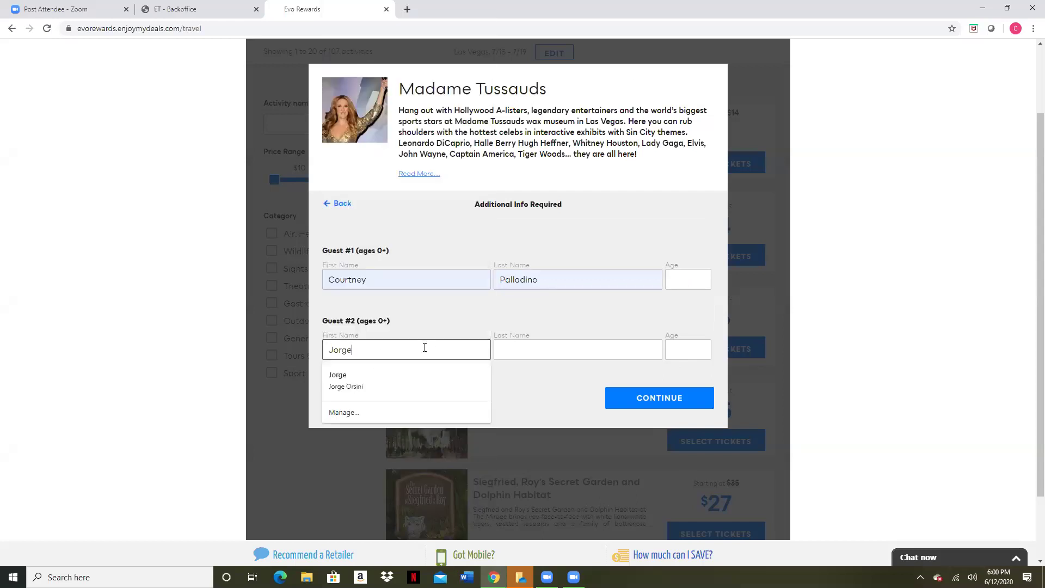
key(Tab)
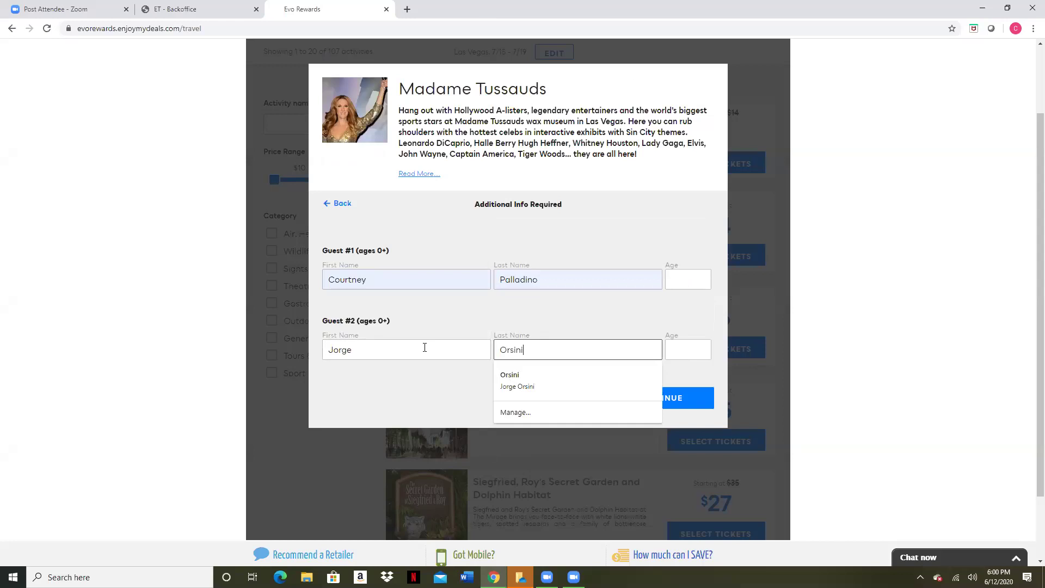
Enter ages 47 for guest #2 and 35 for guest #1, then continue to the $61.98 summary
key(Tab)
text(47)
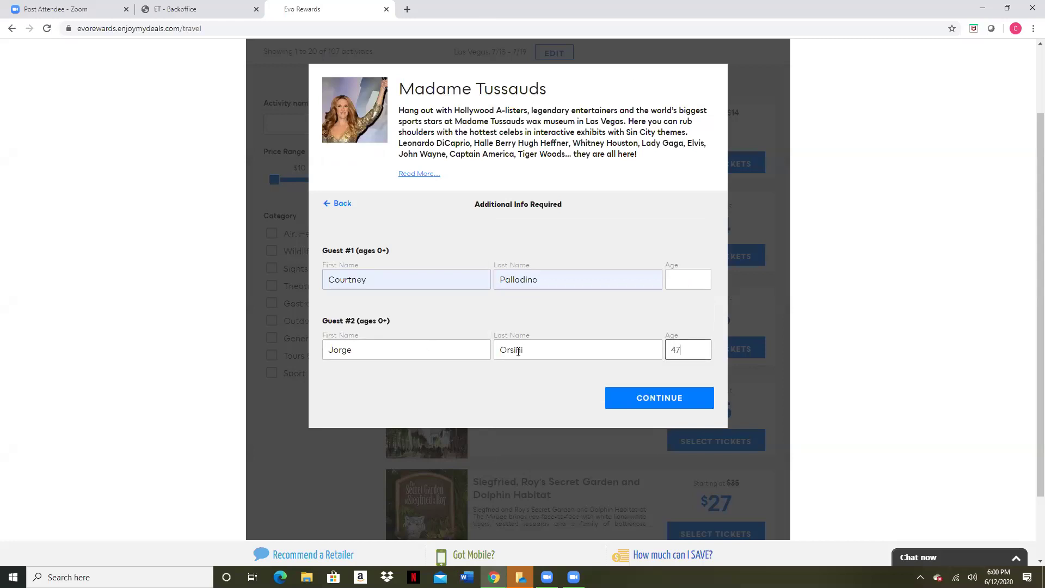
click(691, 281)
text(35)
click(660, 398)
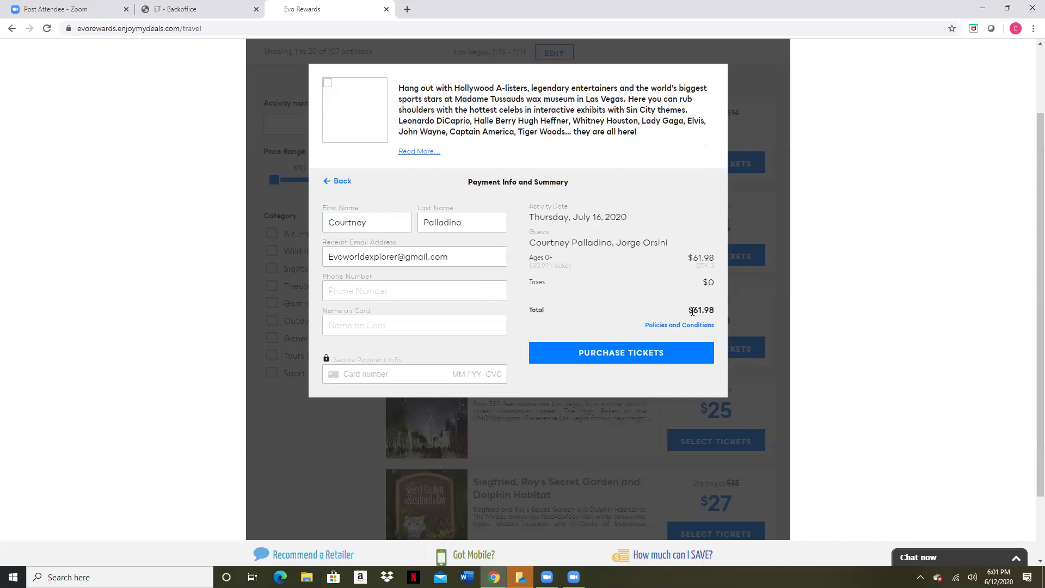
Leave the payment summary via Travel and go back to the Evo Rewards home page deals
click(663, 326)
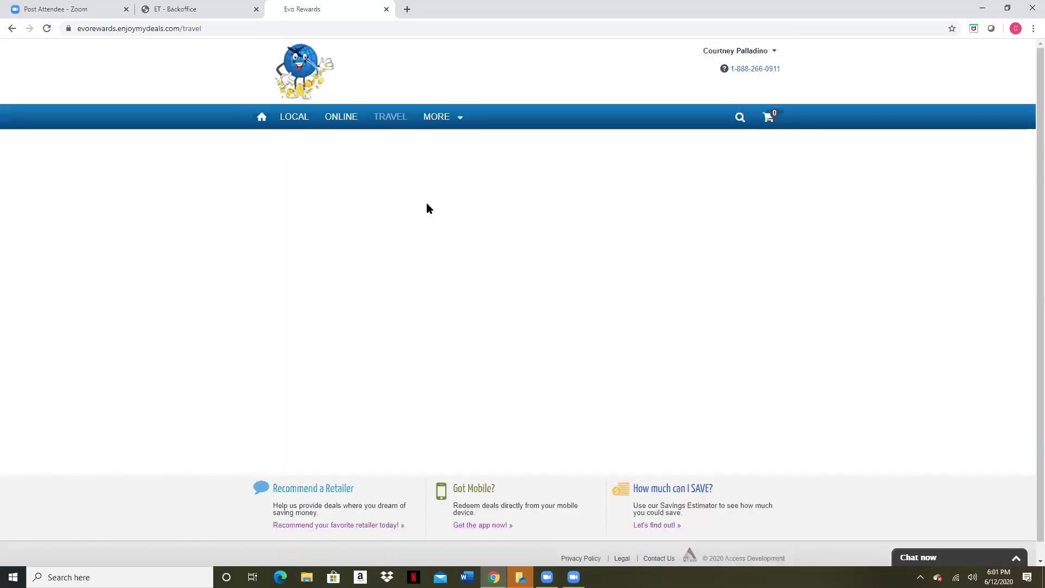
click(15, 32)
click(15, 29)
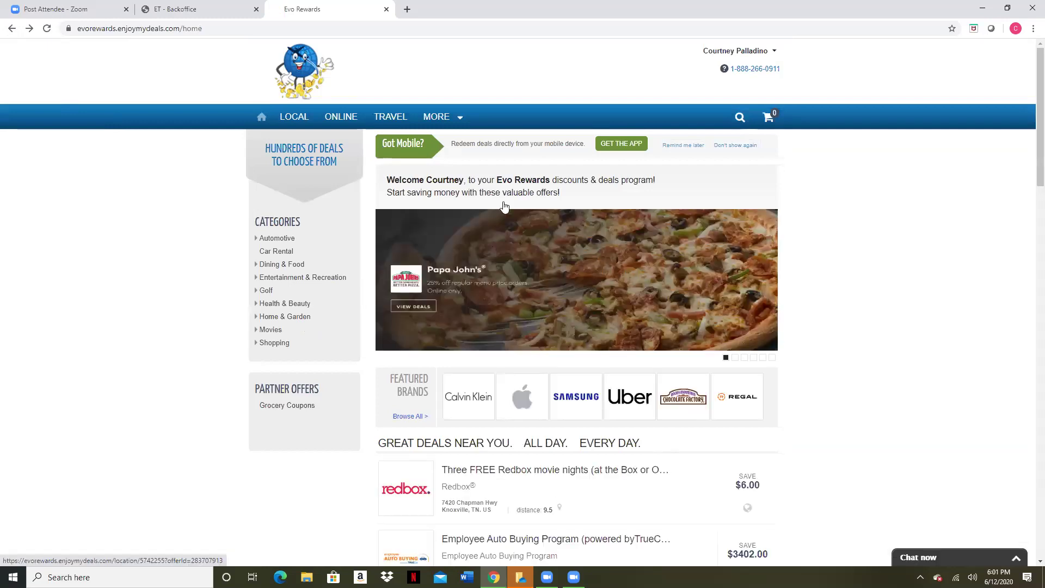
scroll(615, 381, down, 1)
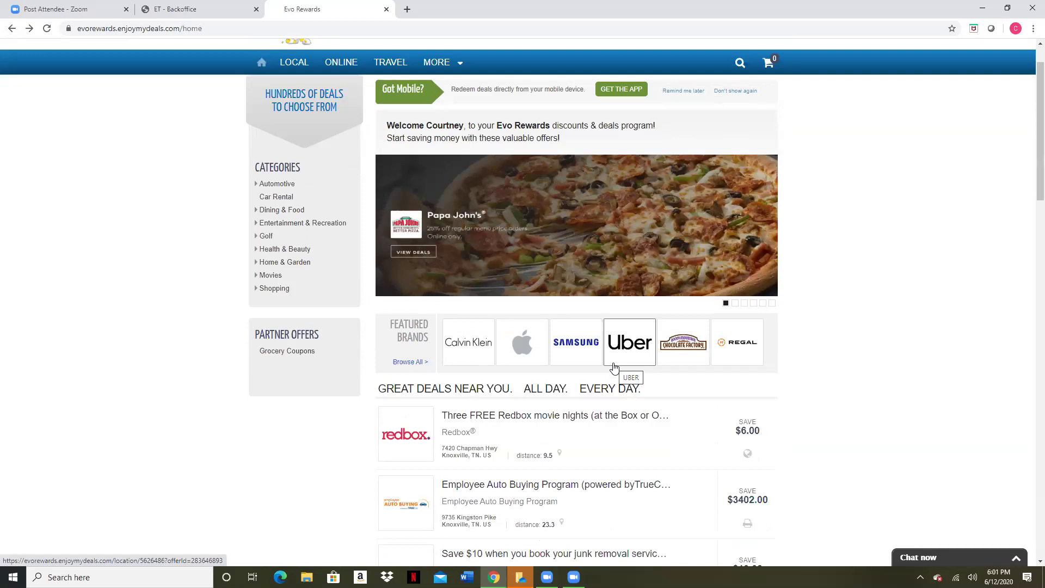
scroll(653, 442, down, 1)
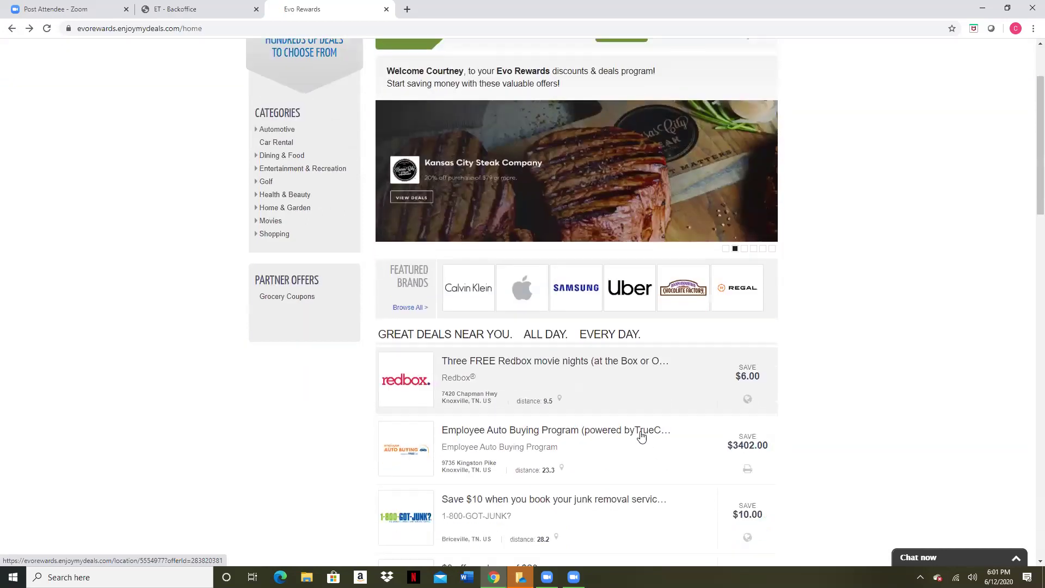
scroll(634, 434, up, 1)
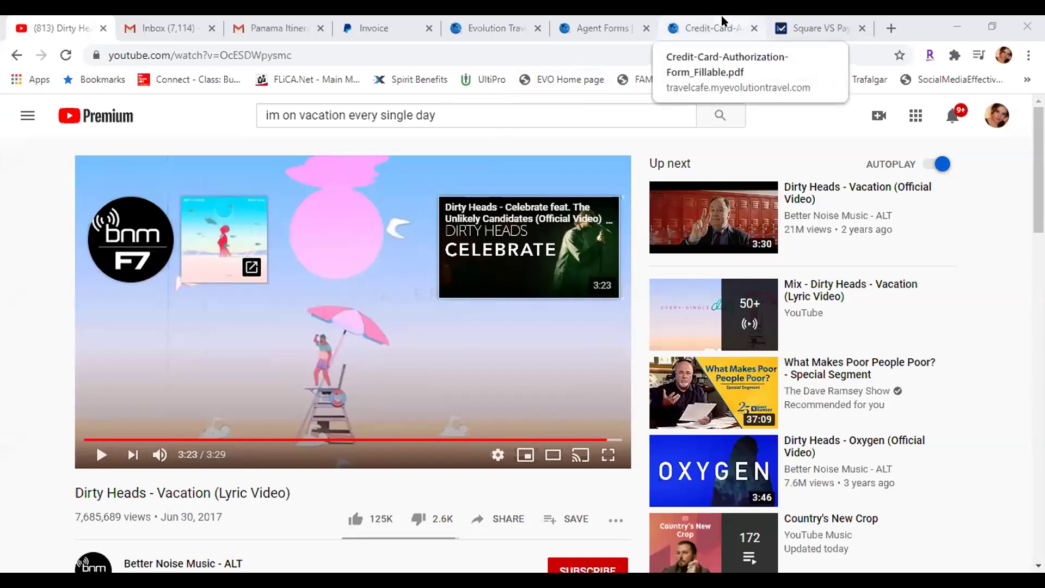
On the PayPal invoice tab, dismiss the logged-out notice and submit the saved sign-in details
click(375, 32)
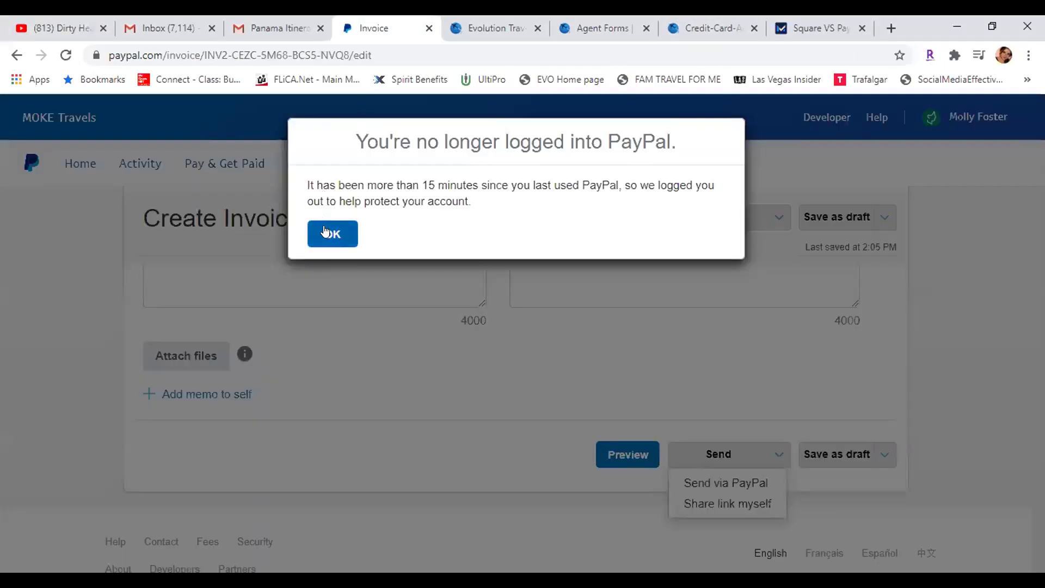
click(325, 231)
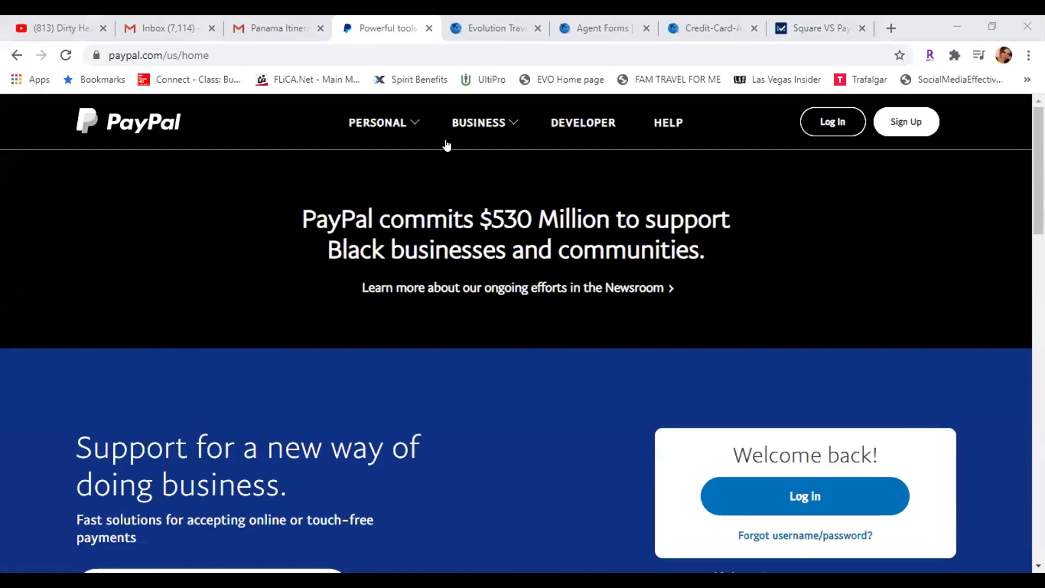
click(817, 122)
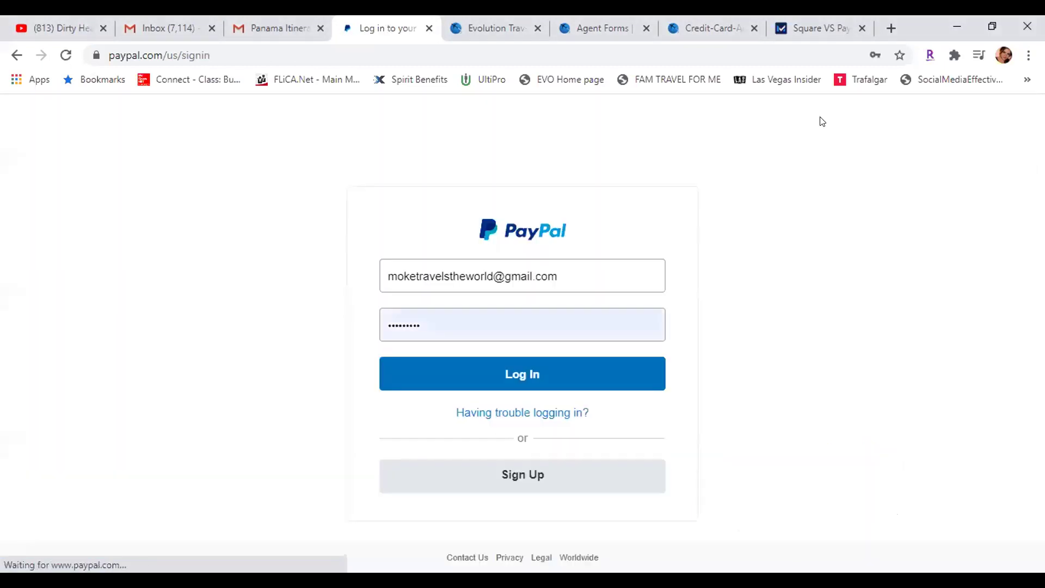
click(493, 376)
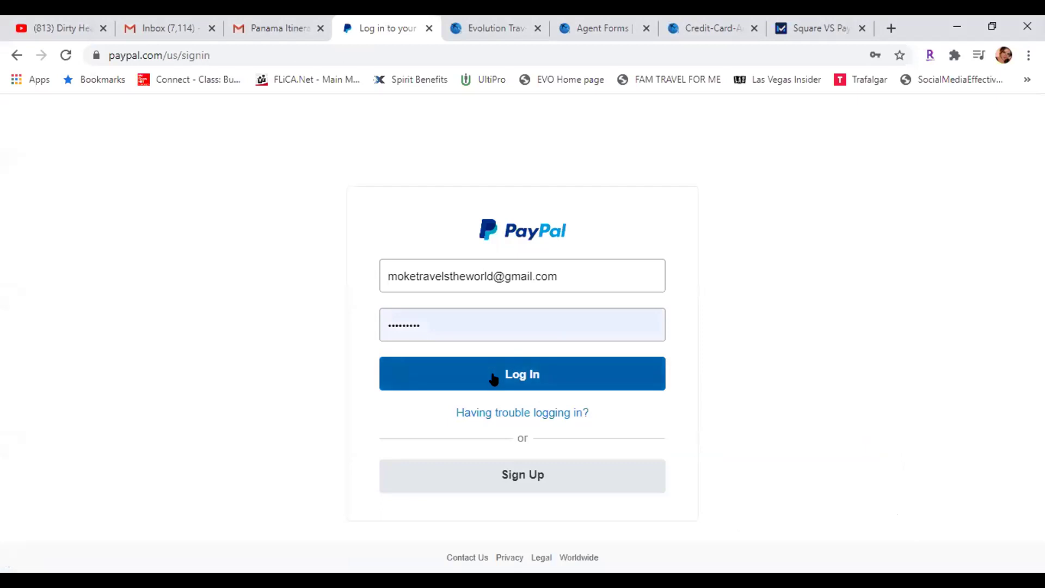
Back out of the business account sign-up and log in to the PayPal business dashboard
click(530, 475)
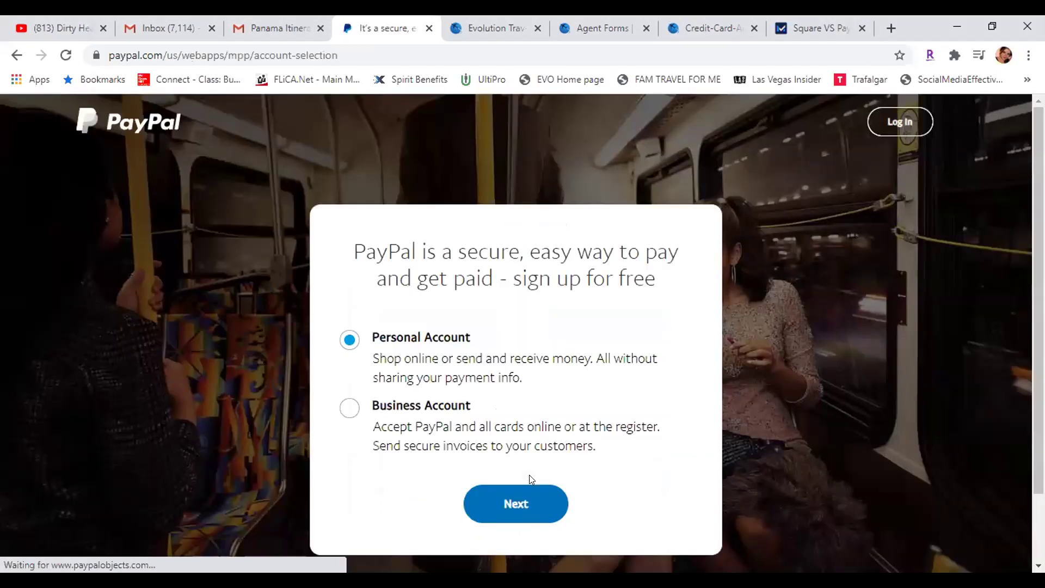
click(348, 407)
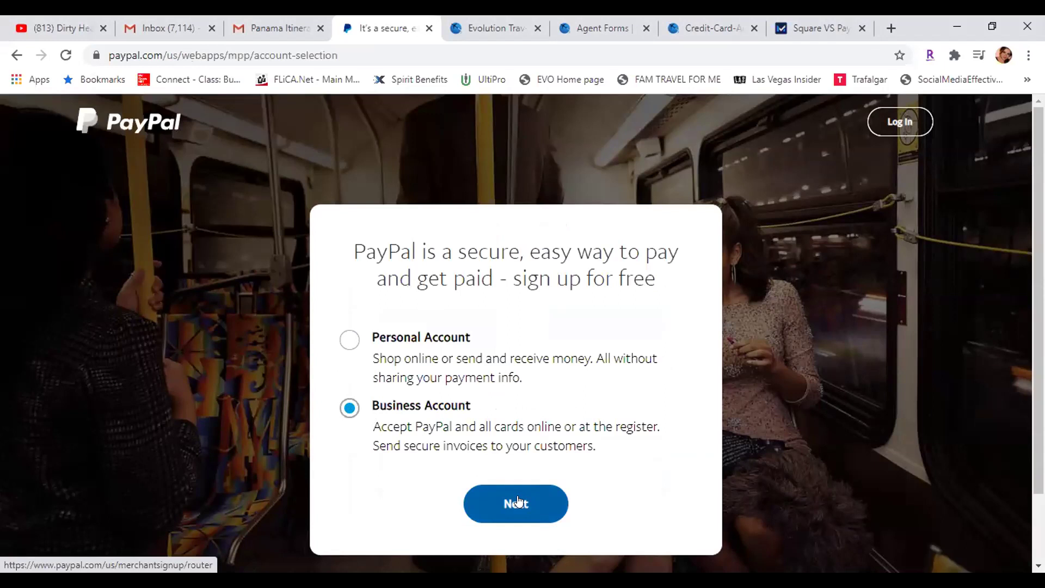
click(518, 501)
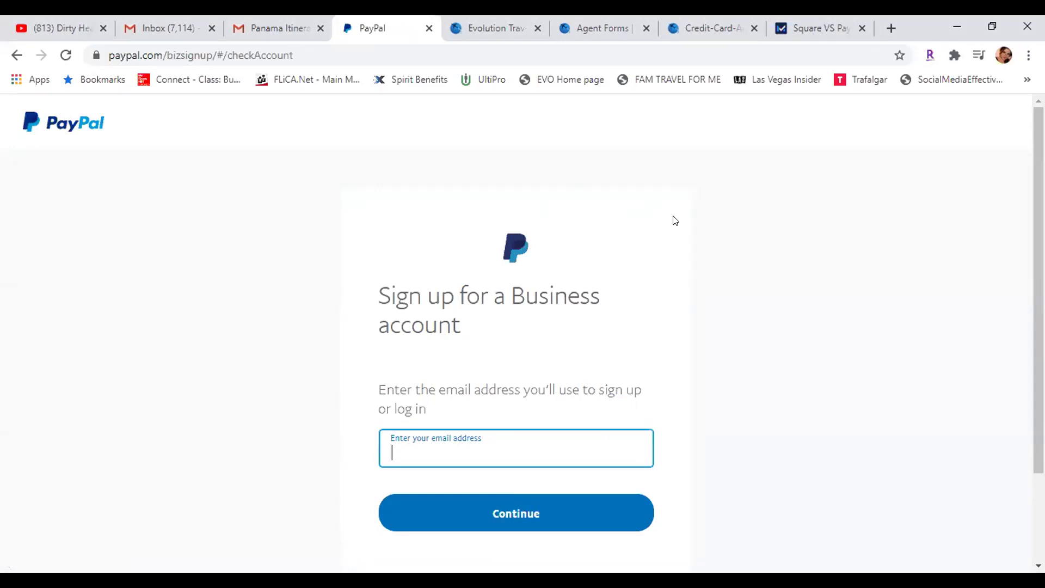
click(16, 55)
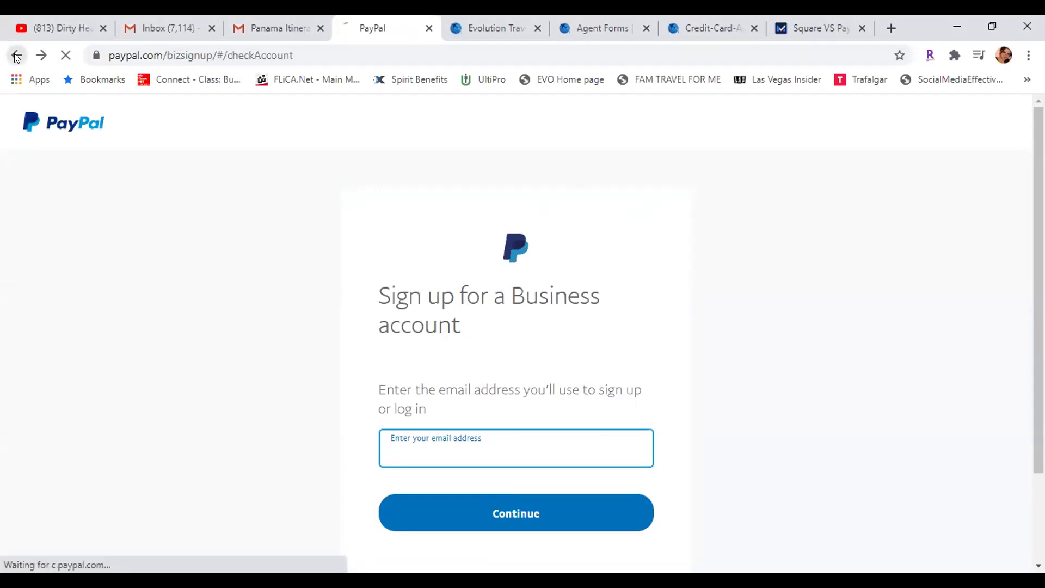
click(17, 56)
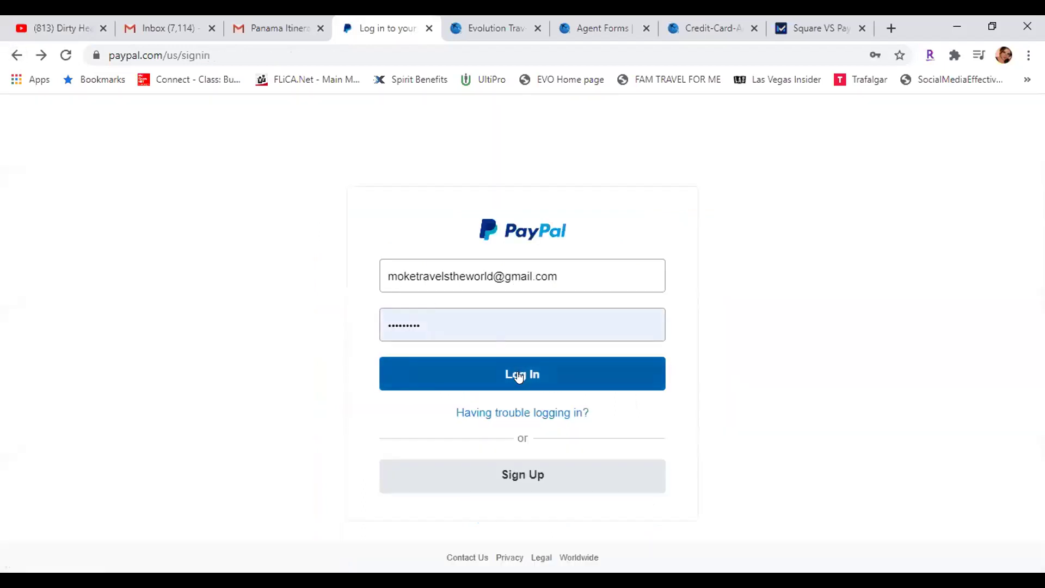
click(519, 375)
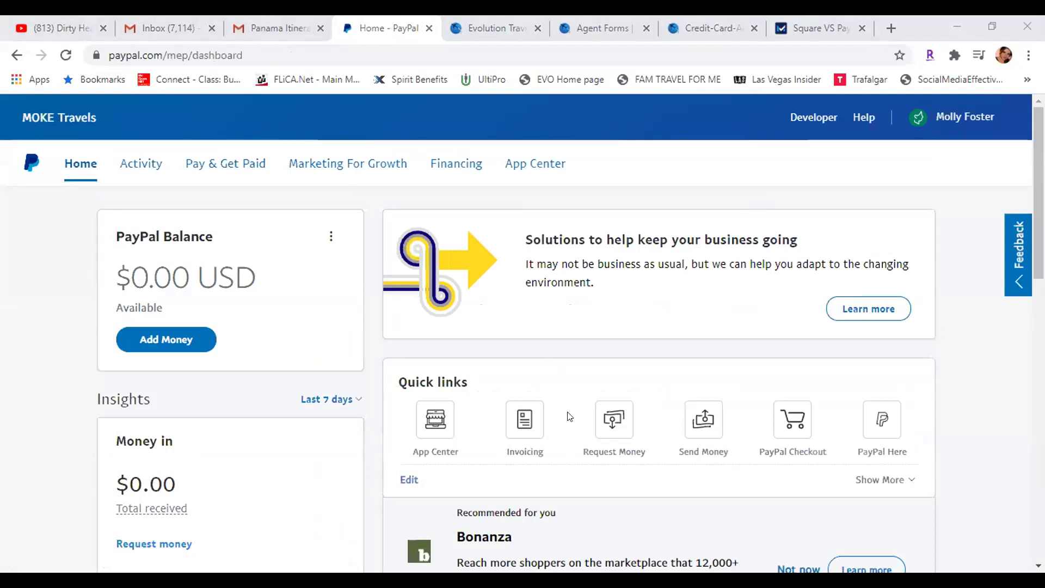
Open Invoicing from Quick links and scroll through the Manage Invoices list
click(531, 418)
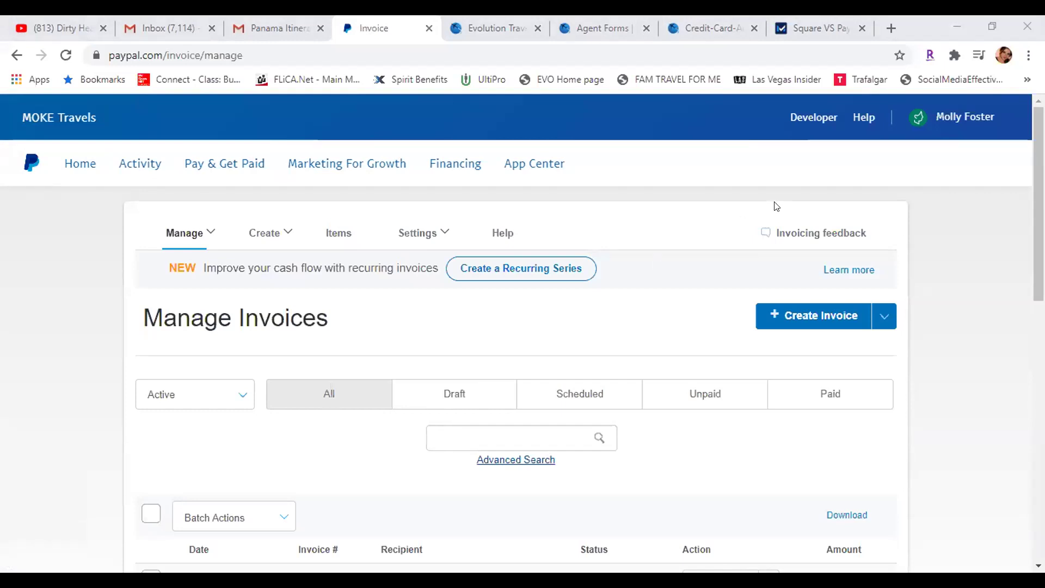
scroll(796, 287, down, 1)
click(879, 242)
scroll(929, 304, down, 3)
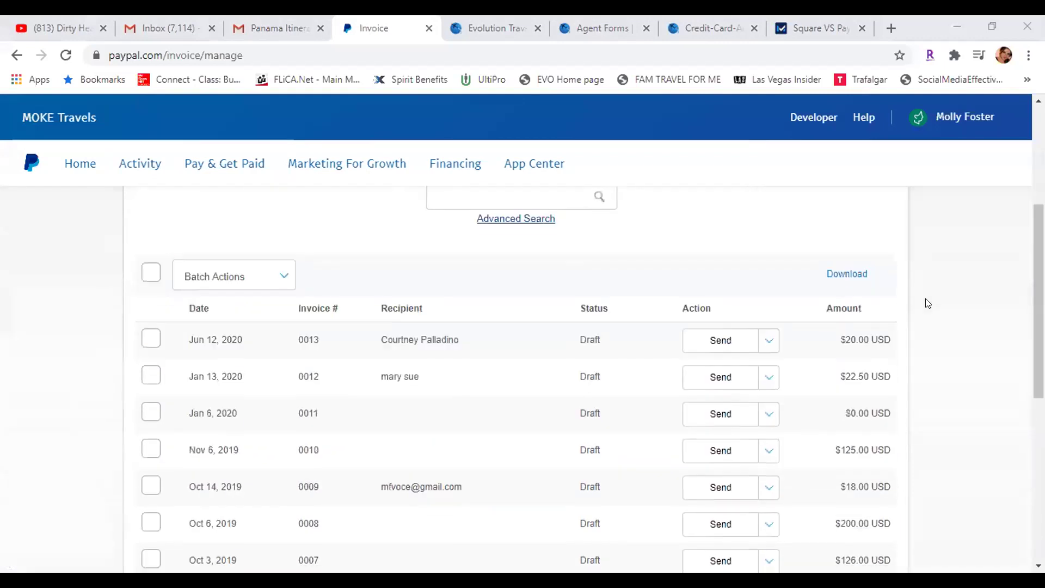
scroll(929, 304, down, 2)
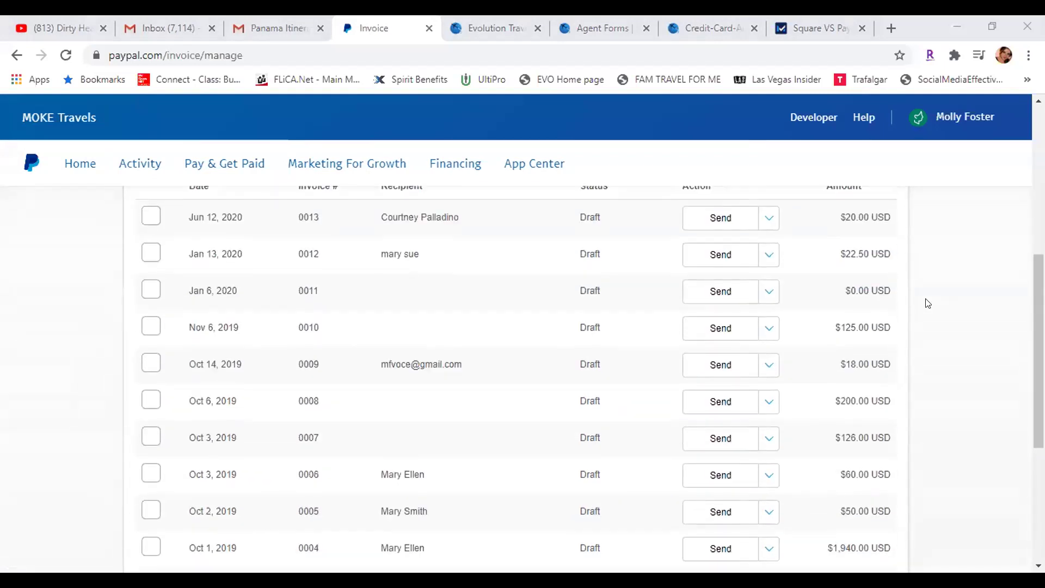
scroll(970, 322, down, 2)
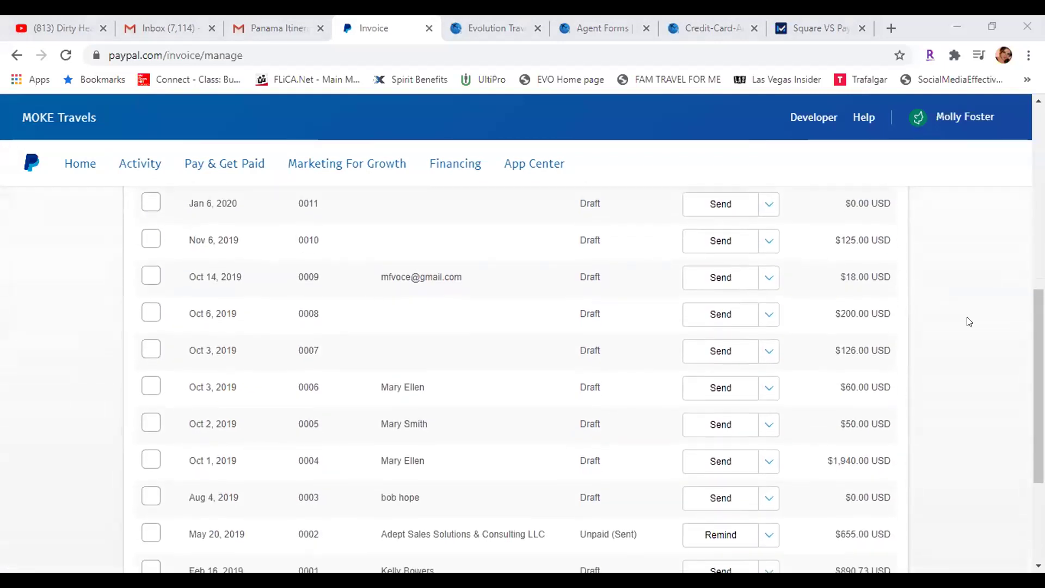
Open draft invoice 0008 and review its Houston Rockets line, 4 × $50.00 = $200.00
click(350, 308)
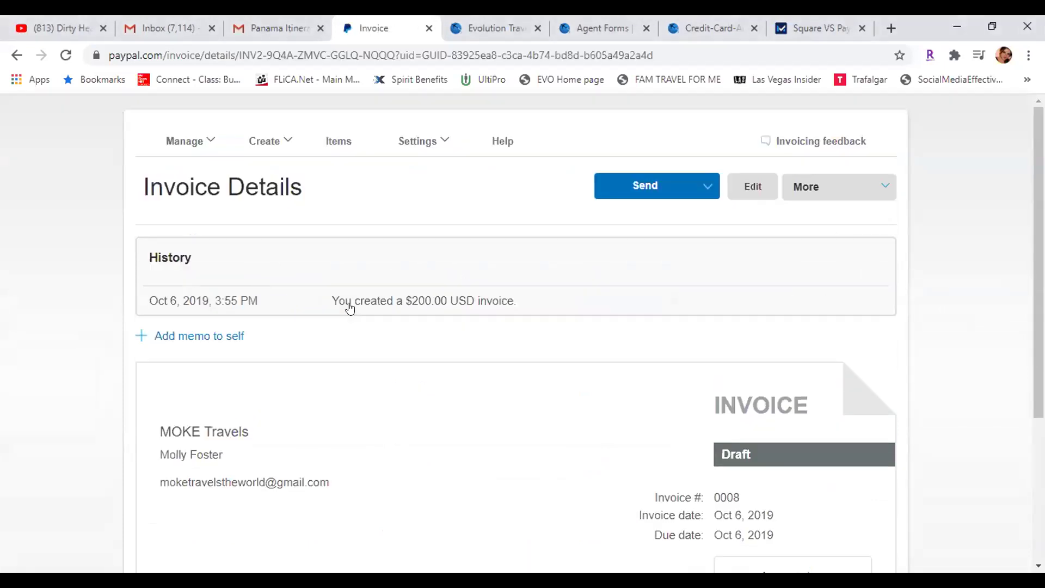
scroll(921, 425, down, 5)
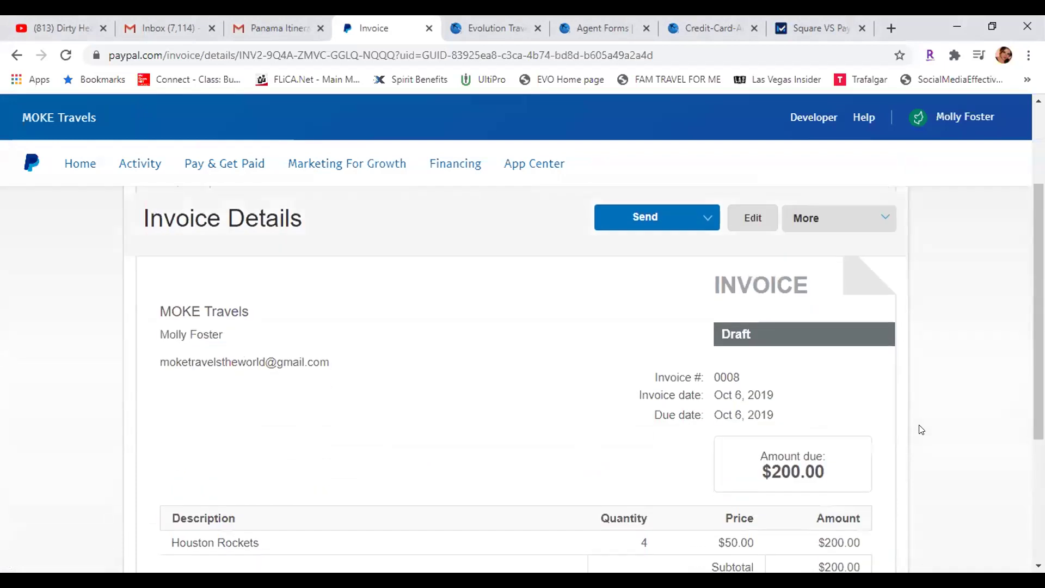
scroll(922, 430, down, 1)
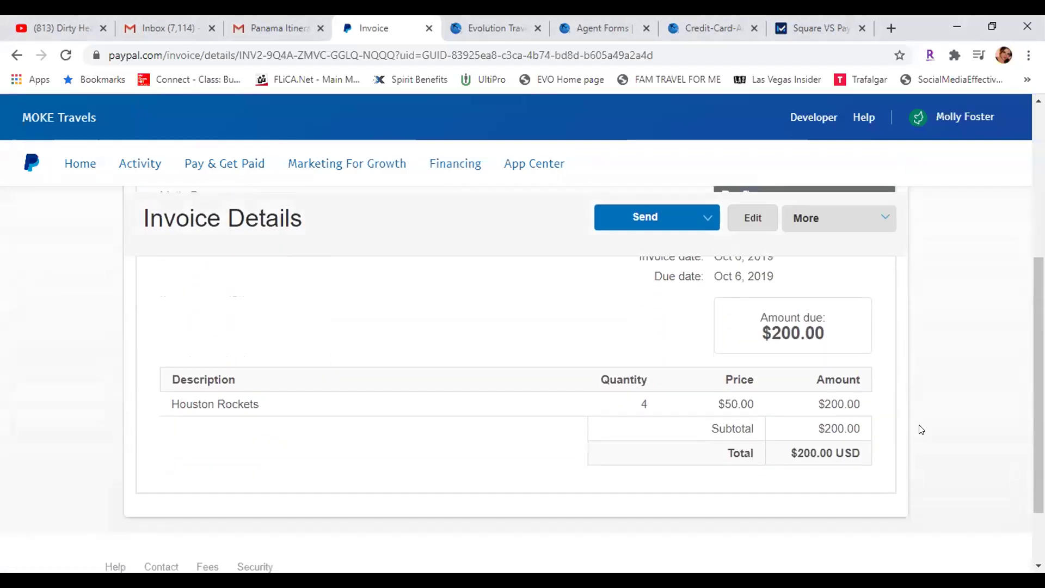
scroll(922, 430, up, 3)
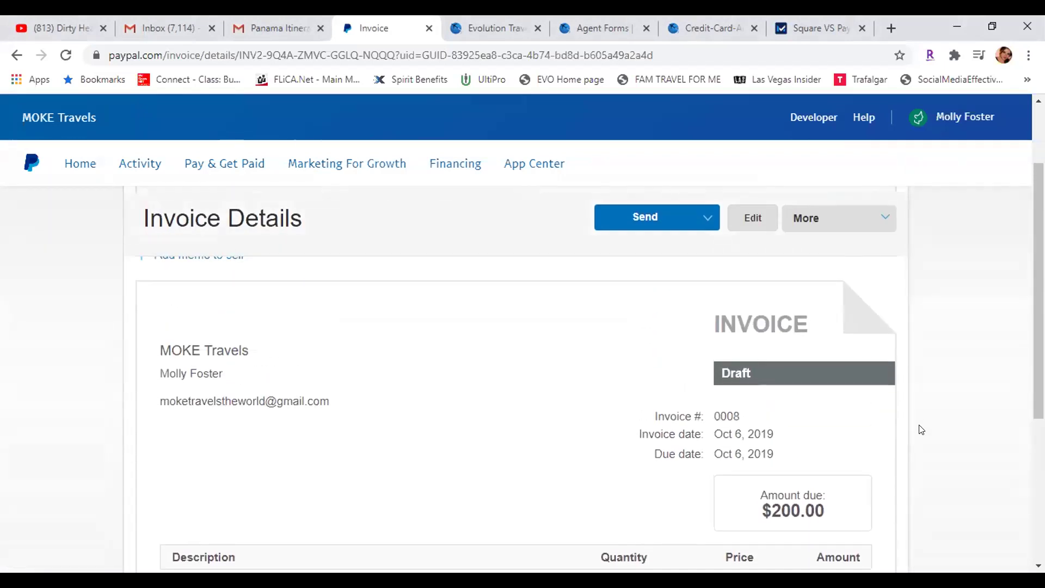
scroll(920, 428, down, 2)
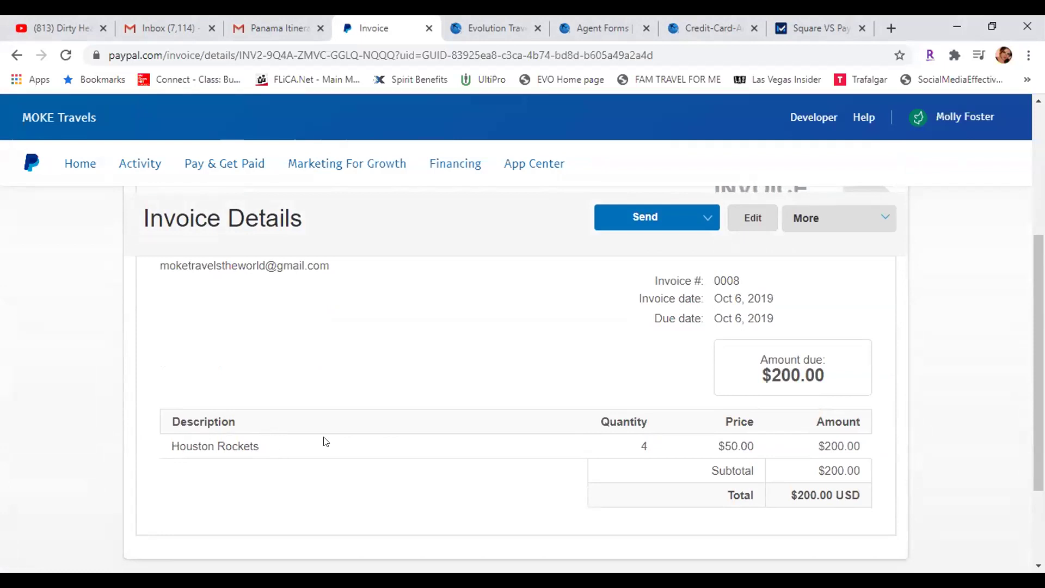
scroll(999, 456, up, 5)
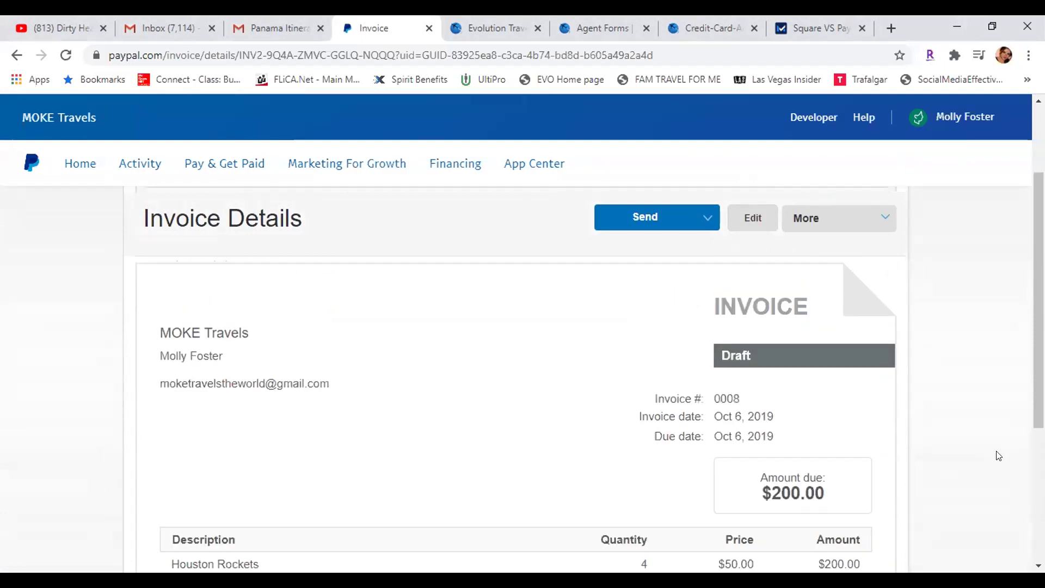
Create a new invoice and set its type to Service
click(263, 232)
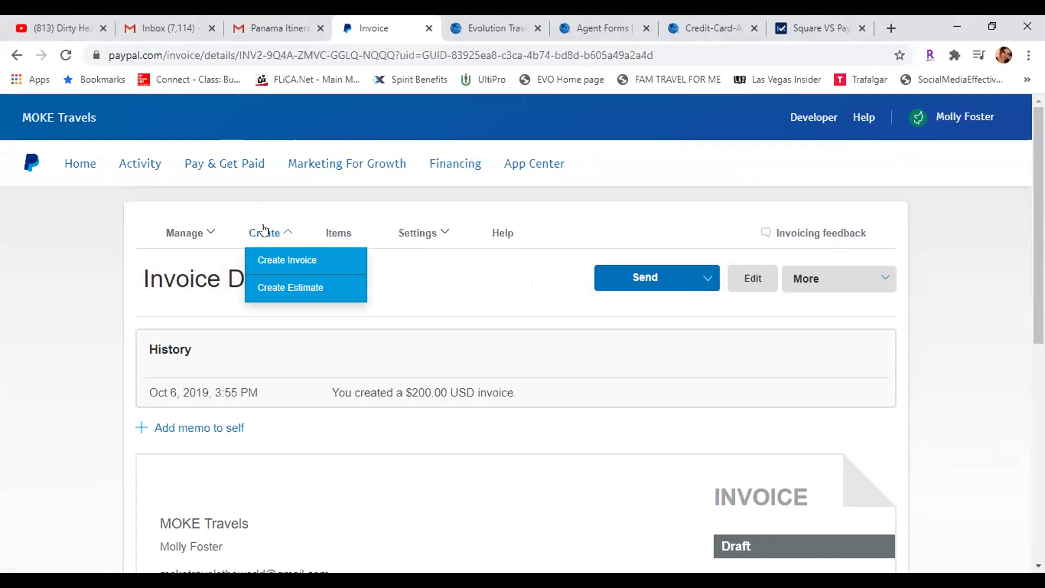
click(271, 251)
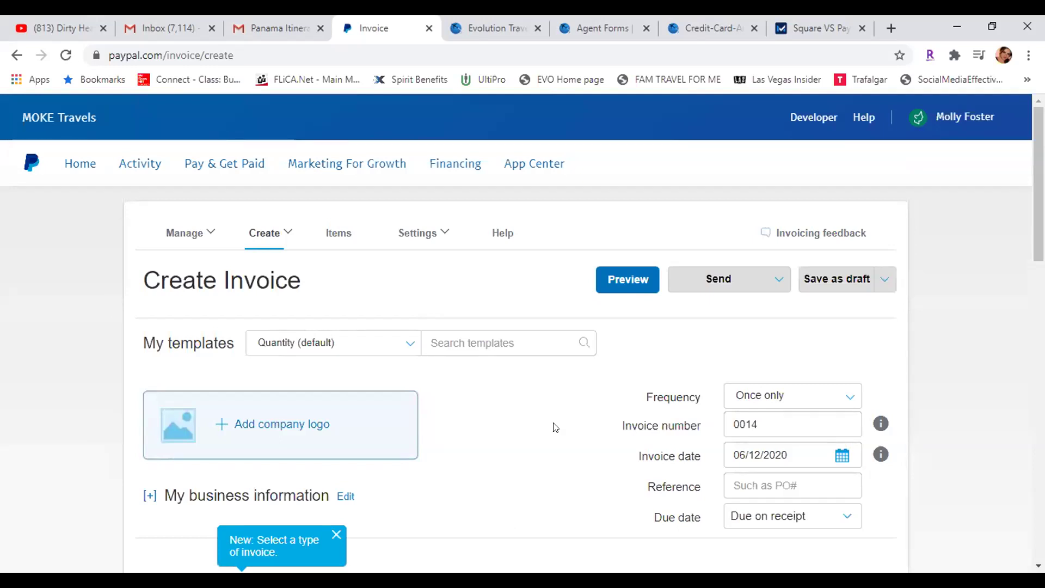
scroll(944, 402, down, 4)
scroll(975, 390, up, 1)
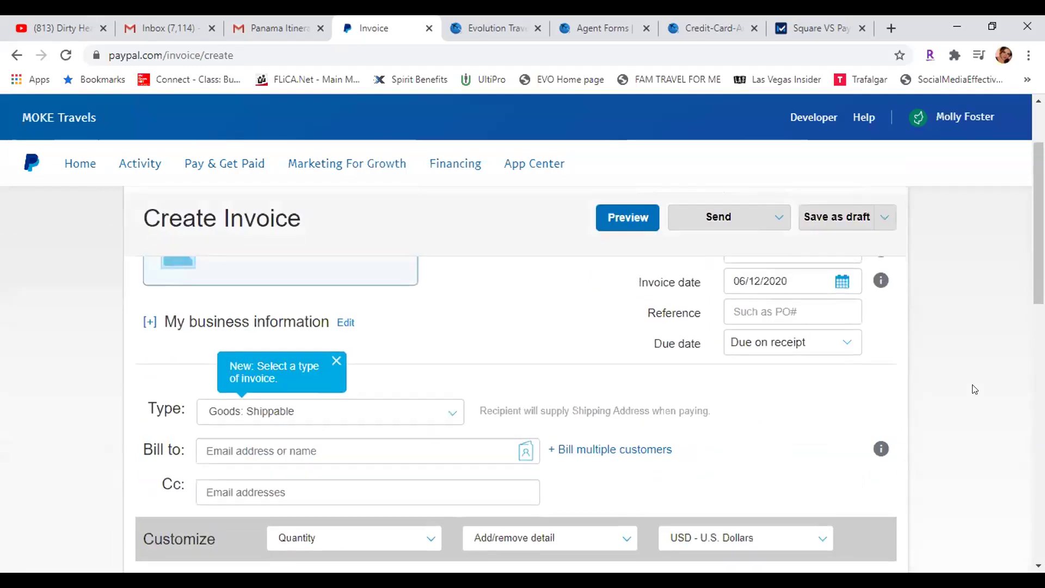
scroll(974, 390, down, 2)
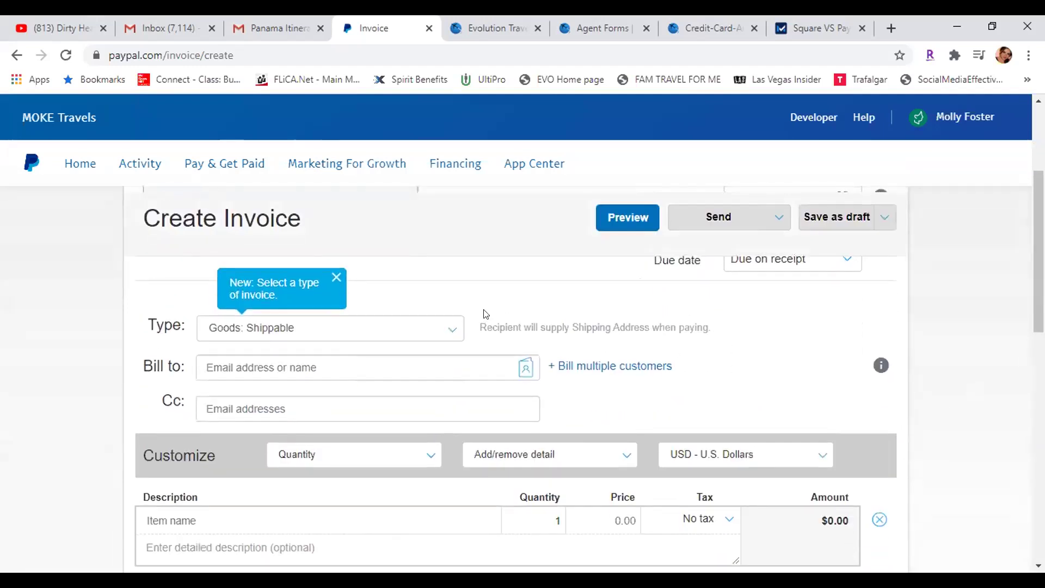
click(425, 332)
click(407, 414)
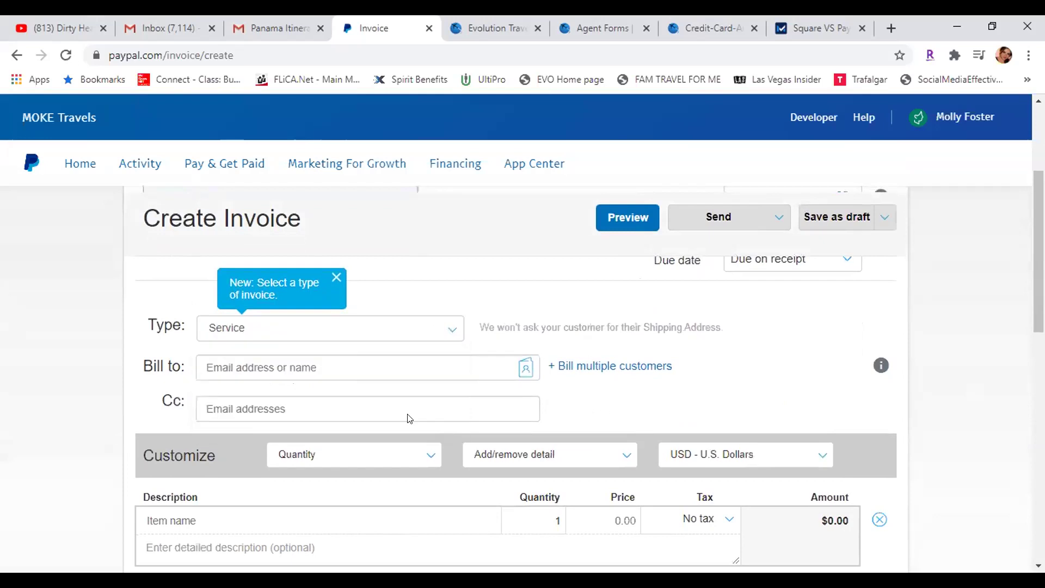
Enter the first customer's name in Bill to and confirm them as recipient
click(350, 366)
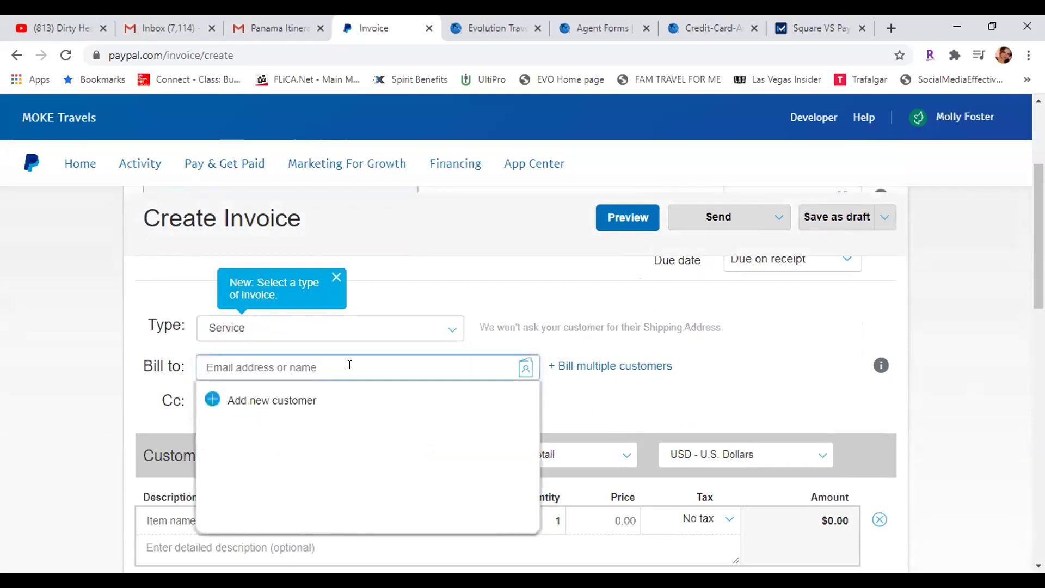
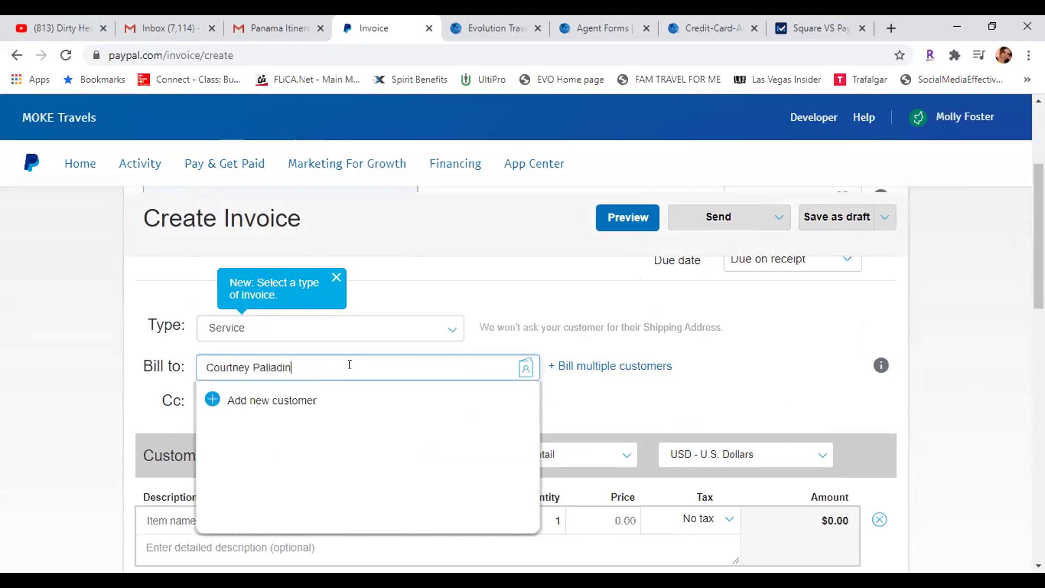
click(772, 367)
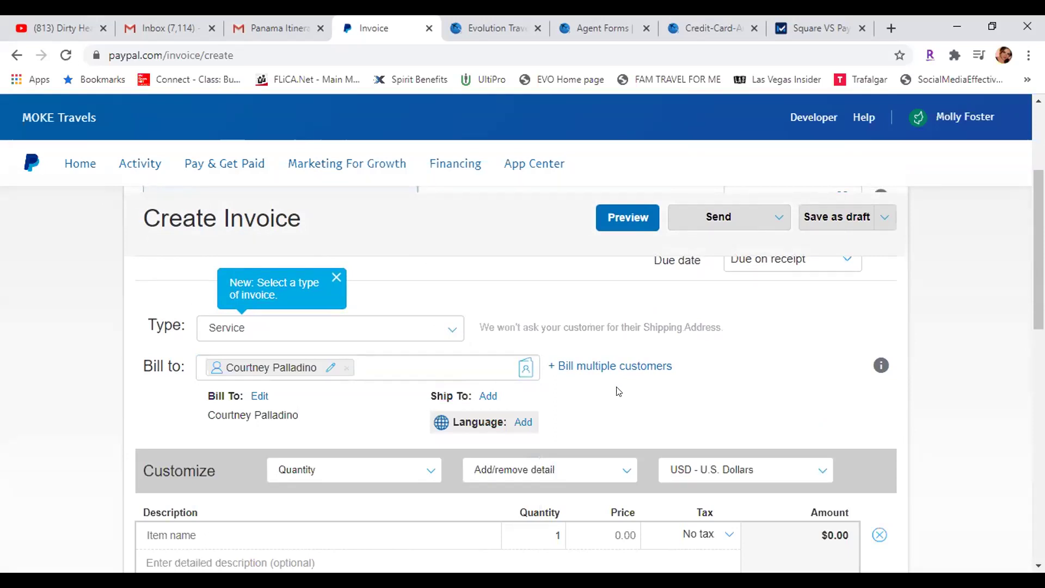
Turn on Bill multiple customers and add a second customer, so 2 invoices will be created
scroll(739, 381, down, 1)
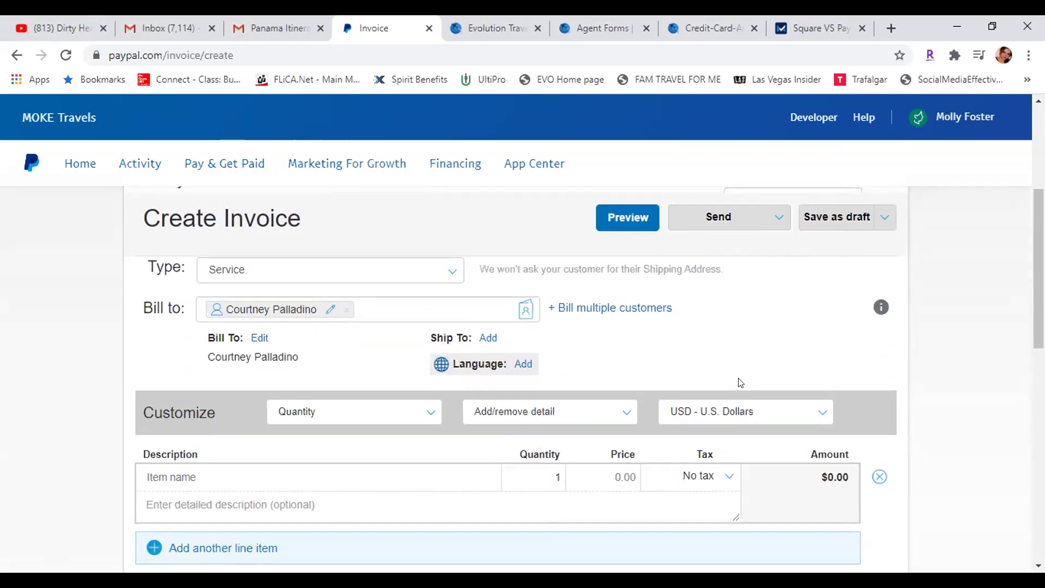
click(597, 310)
click(301, 328)
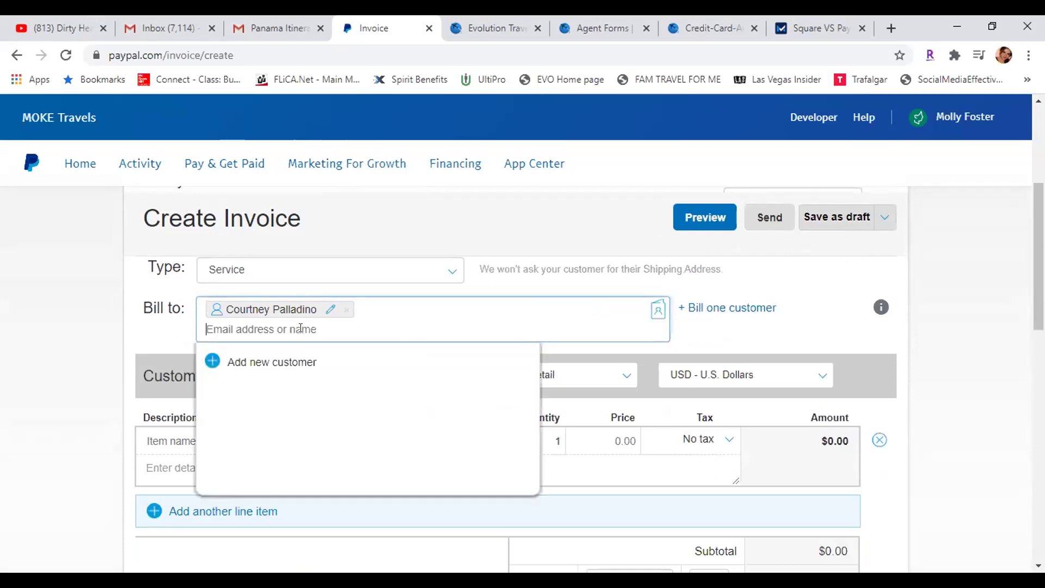
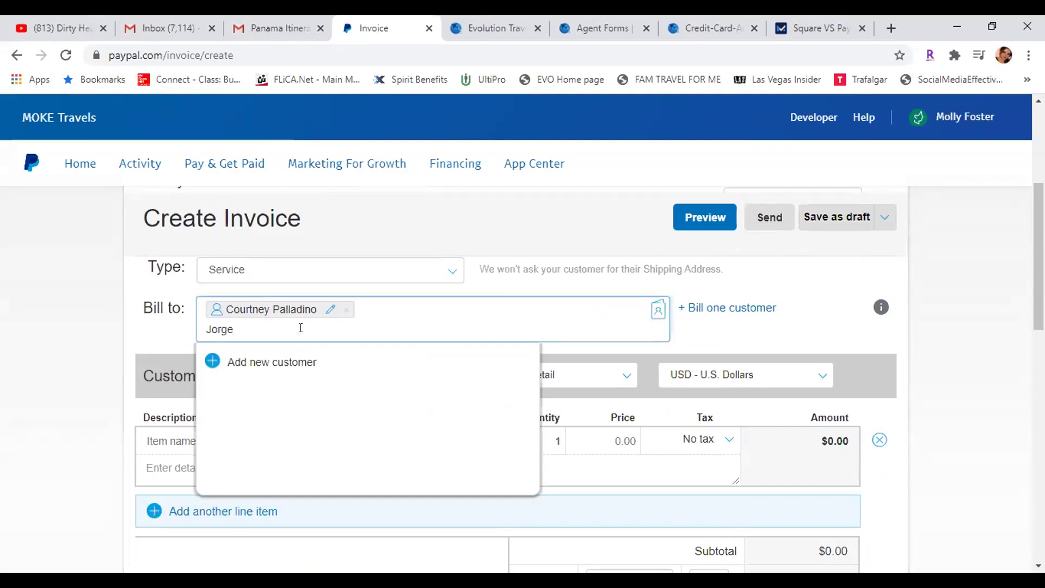
key(Return)
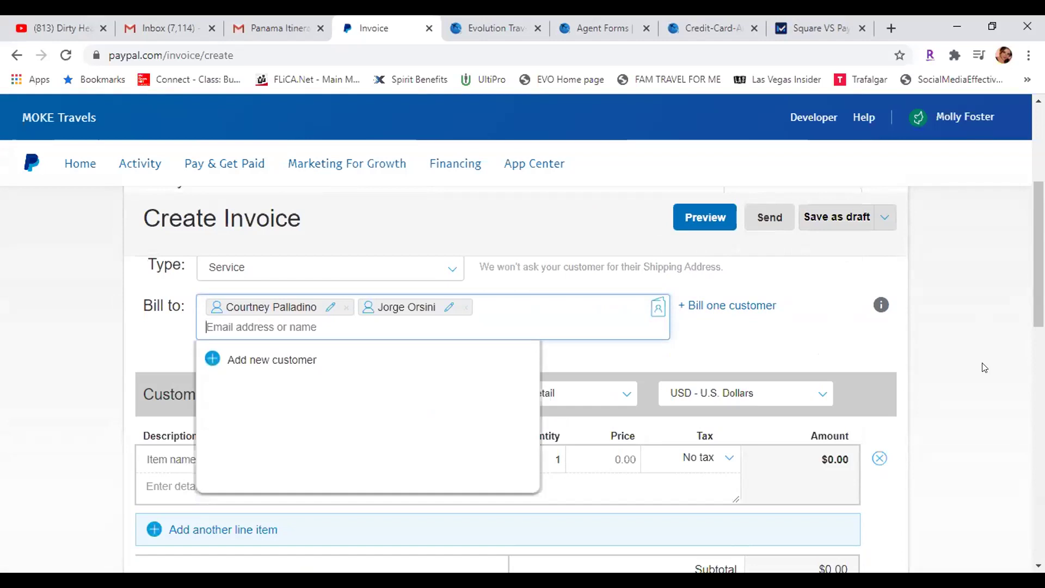
right_click(984, 365)
click(981, 498)
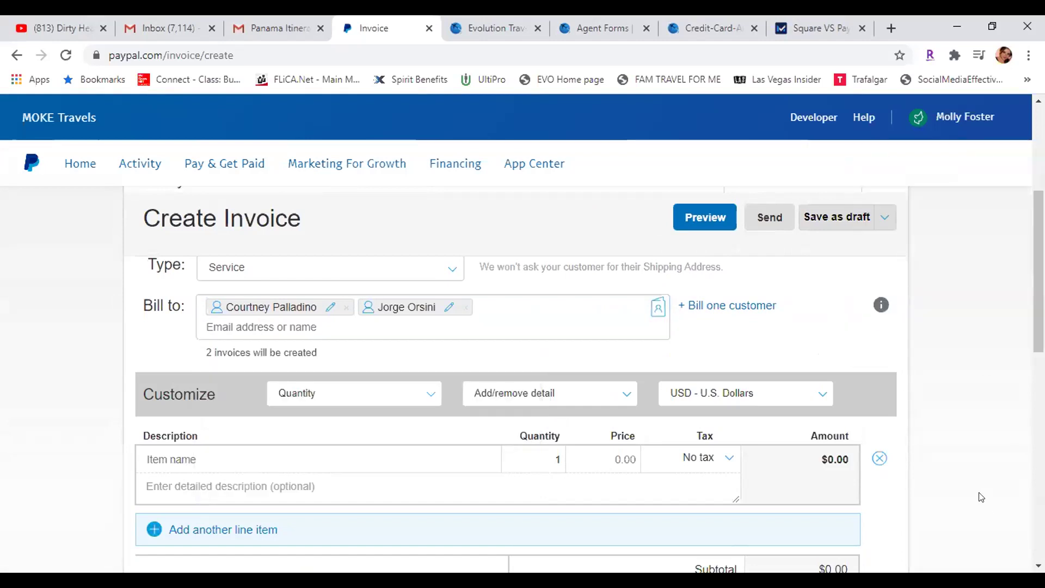
scroll(53, 401, down, 2)
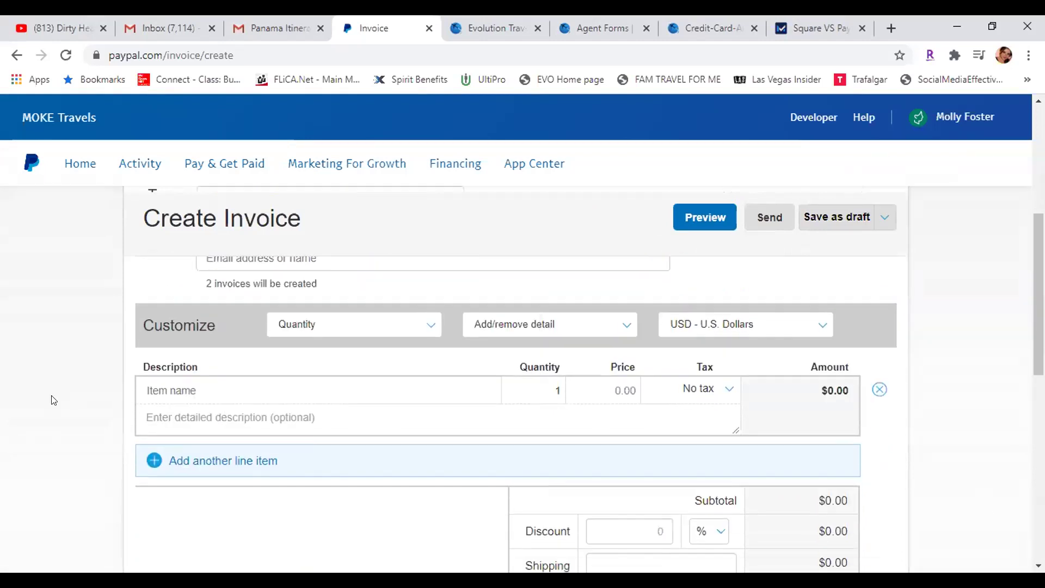
Name both line items 'Madame Tussaud Wax Museum', copying the first name into the second row
click(182, 345)
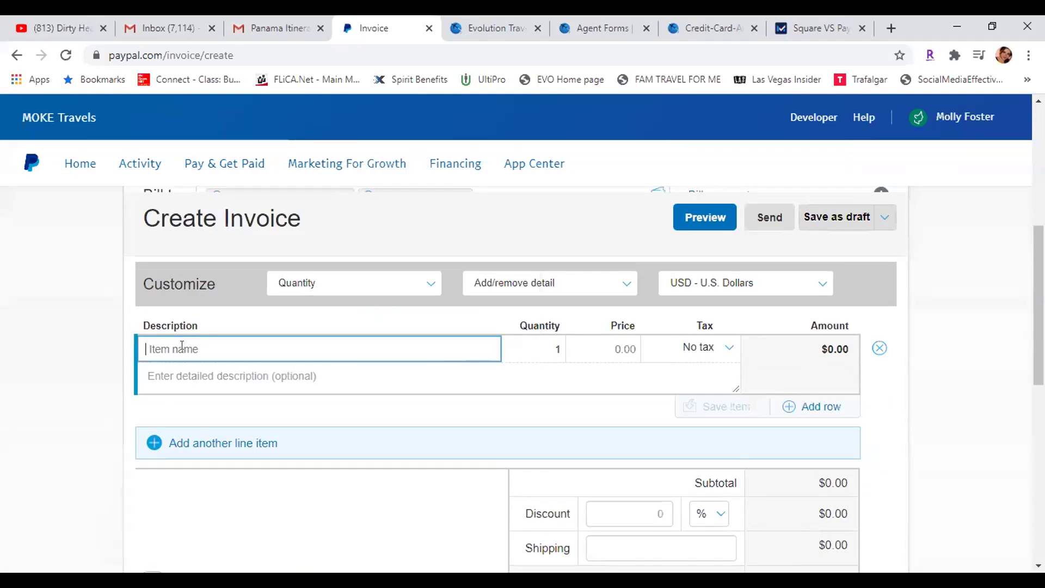
text(Mada)
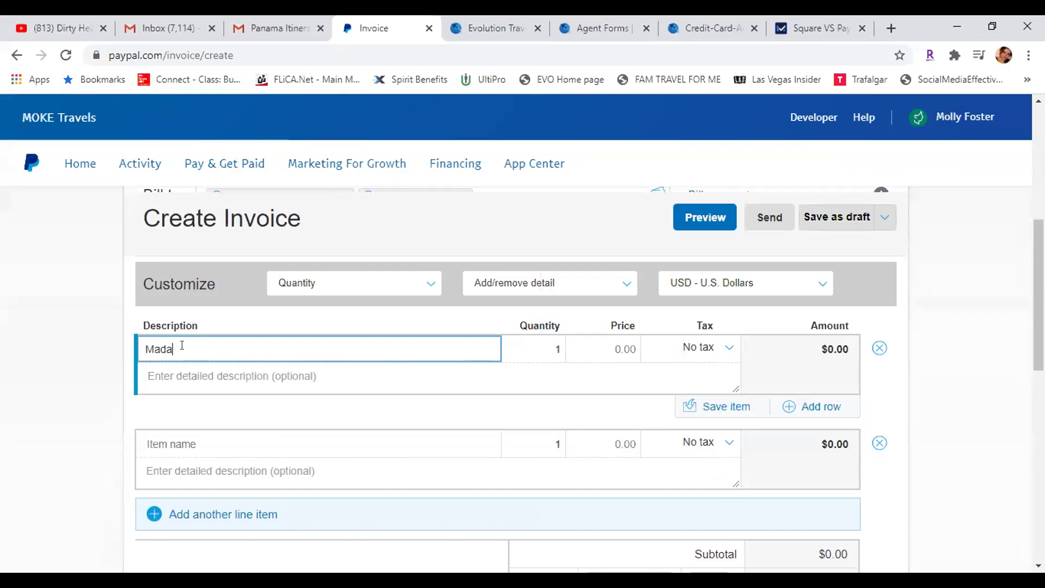
text(me Tuss)
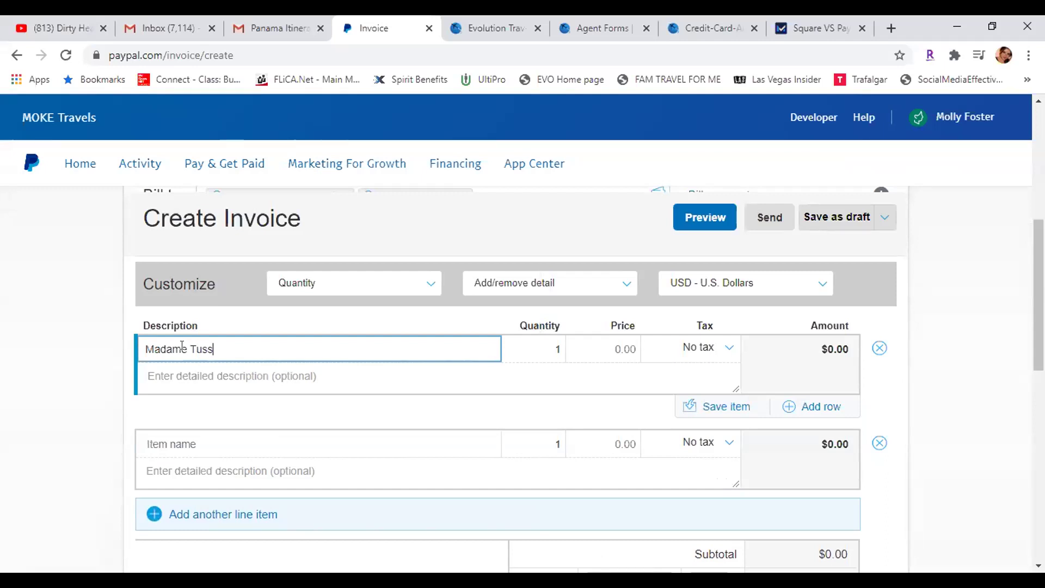
text(aud Wax M)
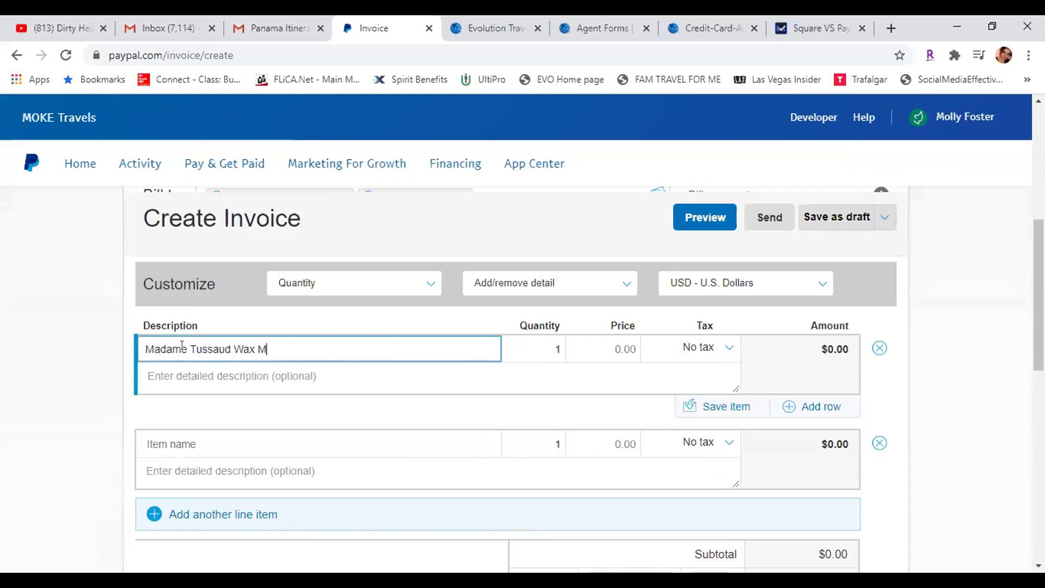
text(useum)
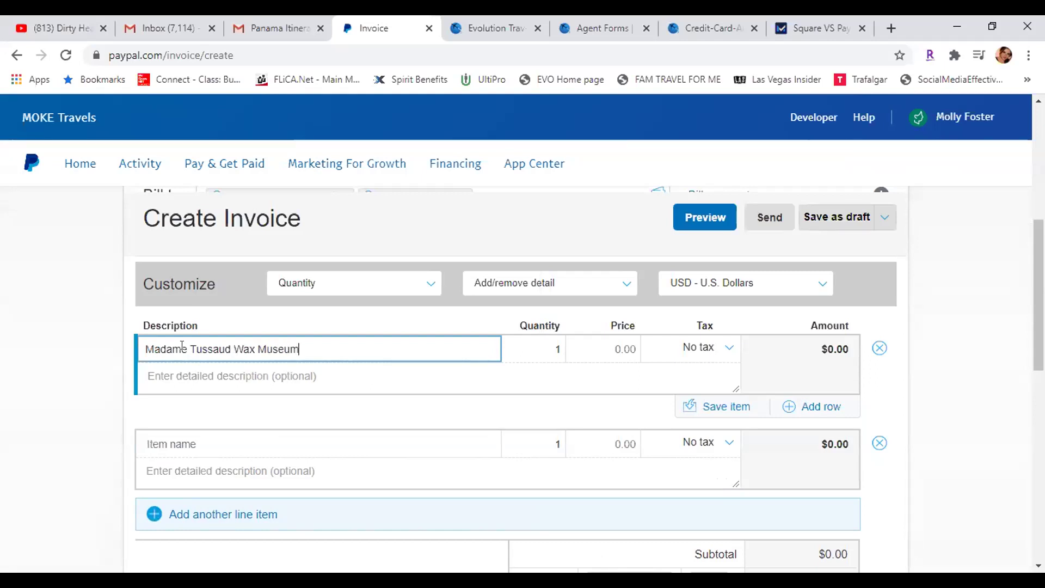
click(452, 381)
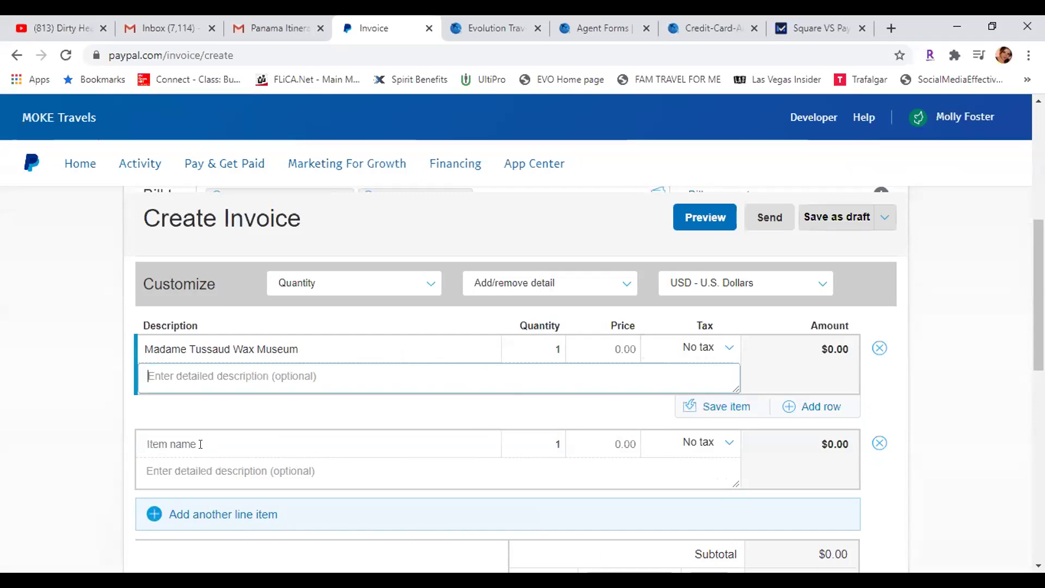
drag(324, 343, 76, 350)
key(ctrl+c)
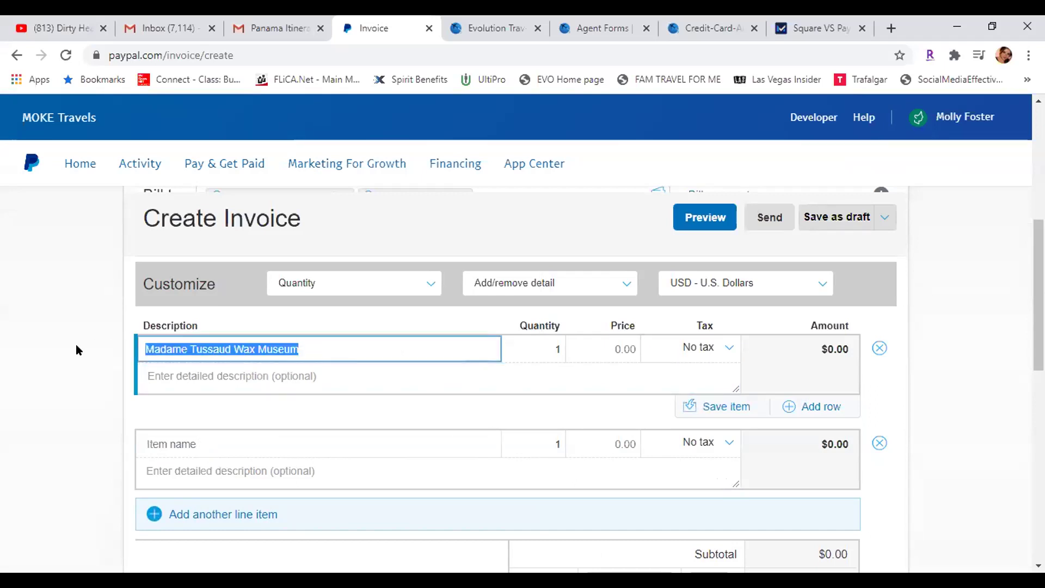
click(181, 442)
key(ctrl+v)
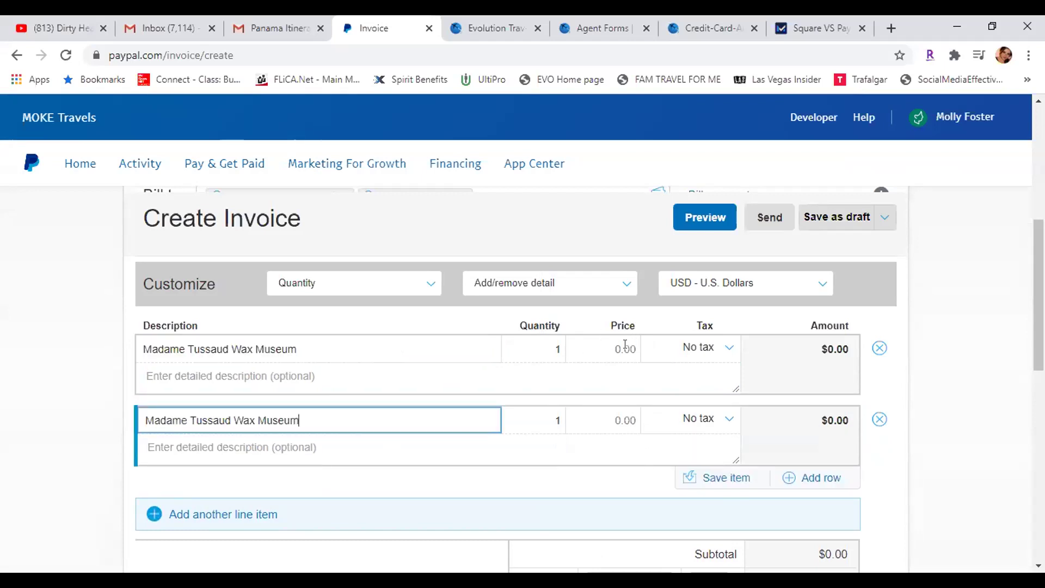
Price both museum line items at 10.00, bringing the total to $20.00 USD
click(624, 348)
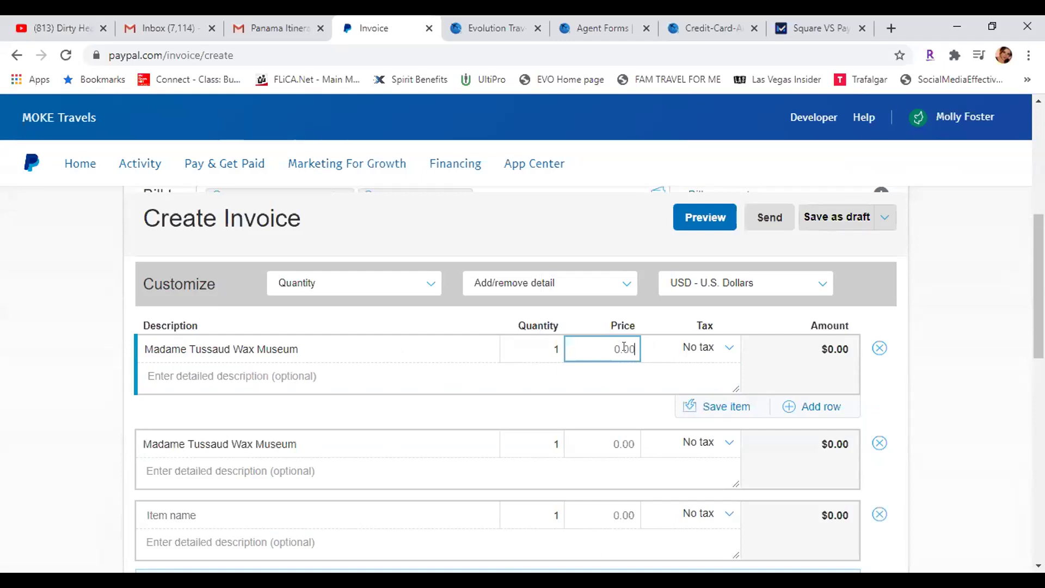
text(10.00)
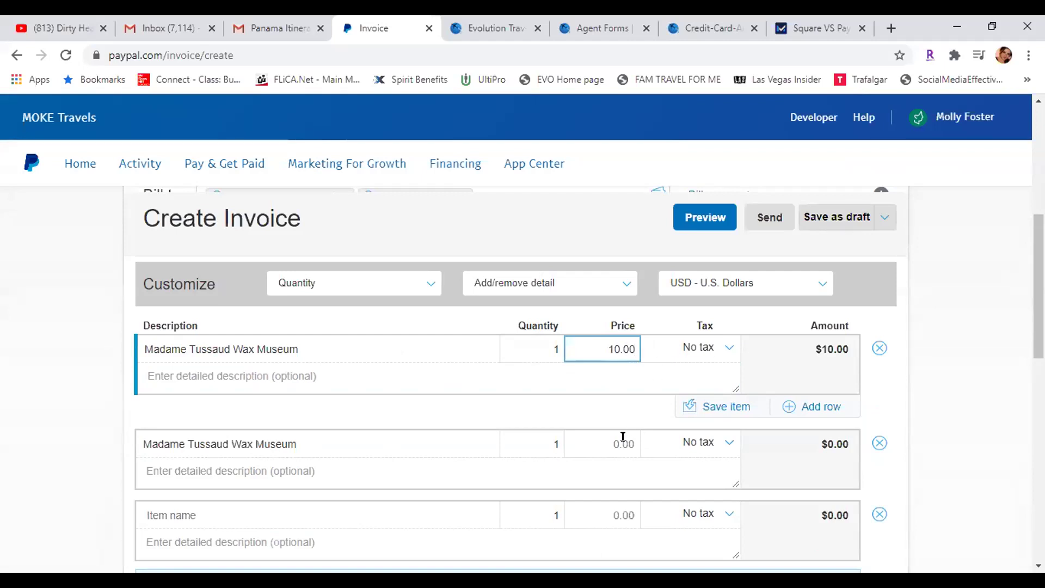
click(623, 438)
text(10.00)
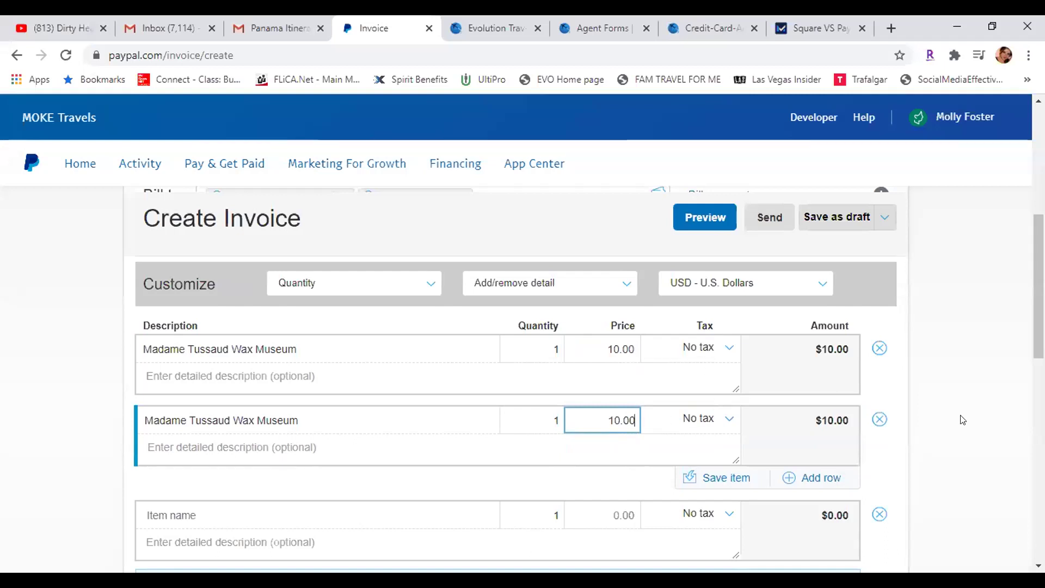
scroll(962, 420, down, 2)
scroll(963, 420, down, 4)
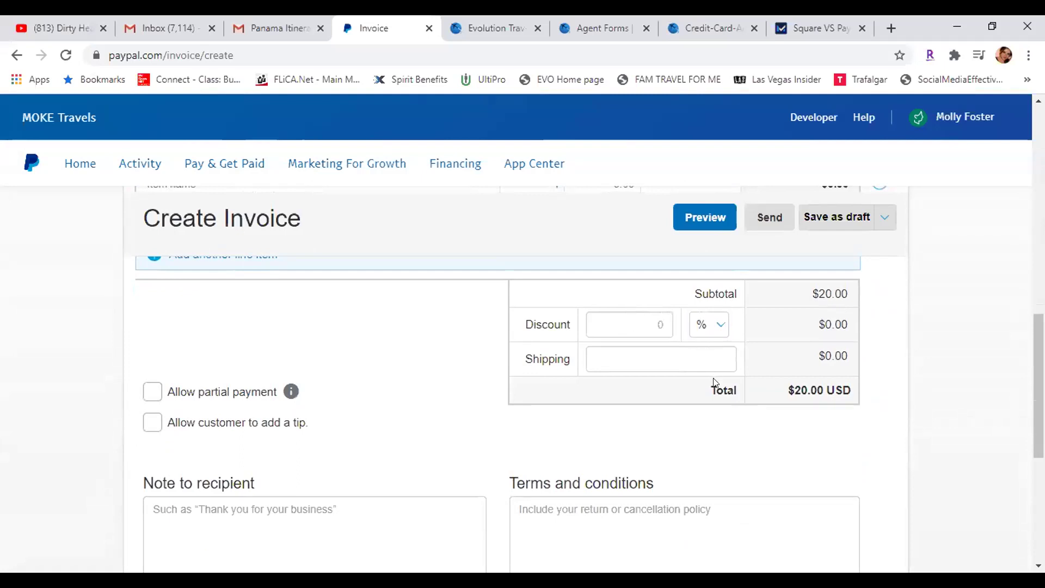
Turn off partial payment and the customer tip option on the invoice
click(152, 425)
click(151, 393)
click(151, 394)
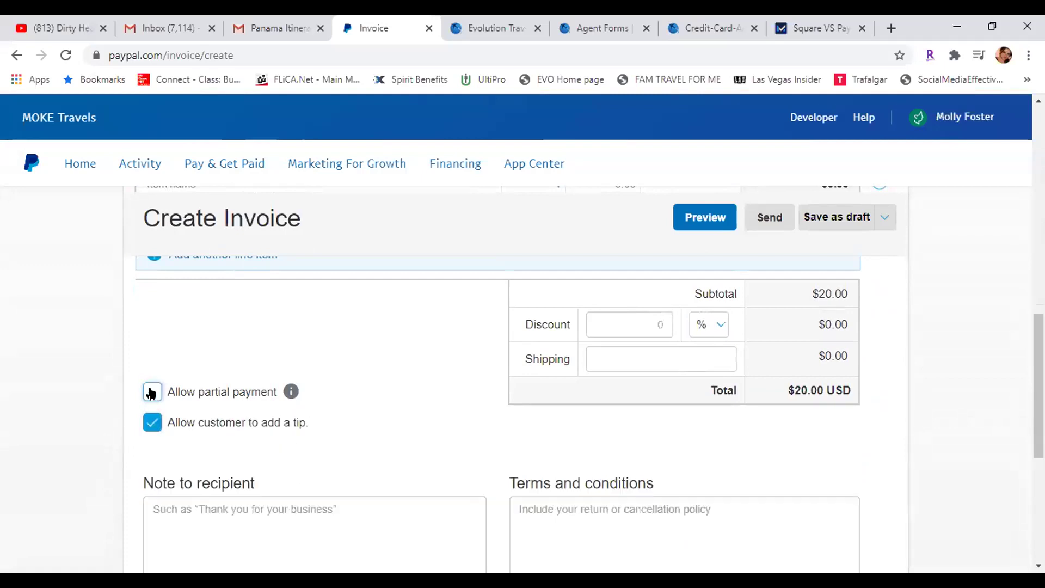
click(152, 393)
scroll(346, 479, down, 2)
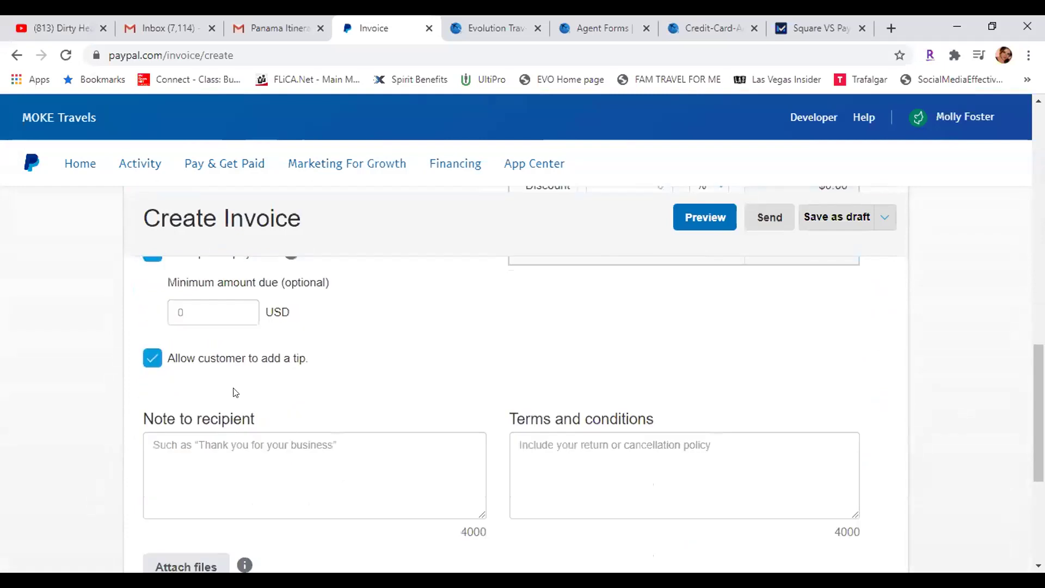
scroll(150, 290, up, 1)
click(152, 279)
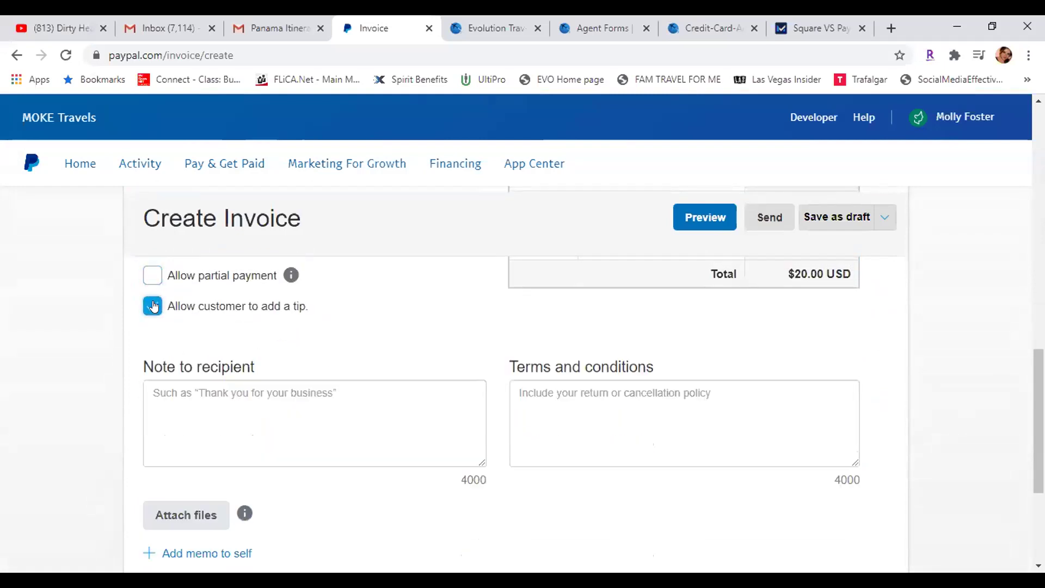
click(153, 306)
scroll(439, 303, down, 2)
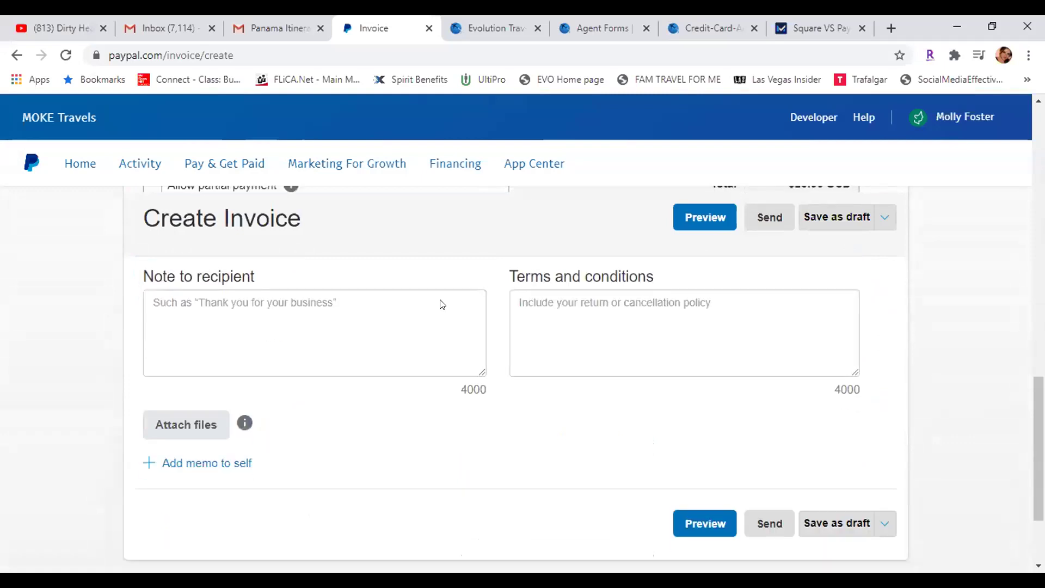
Write the recipient note 'Have a great time at the Show!'
click(288, 302)
text(Ha)
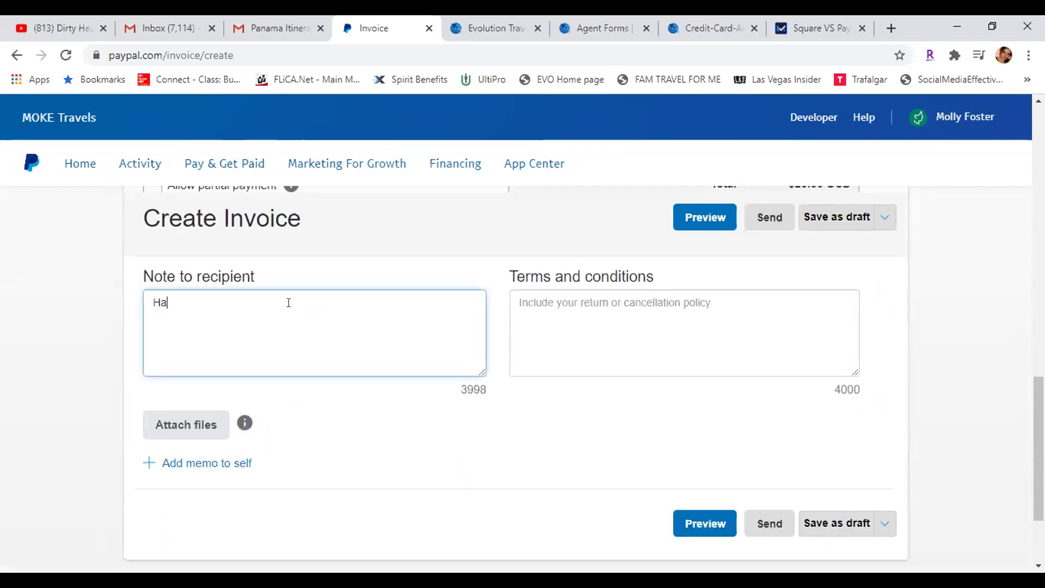
text(ve a great t)
text(at the)
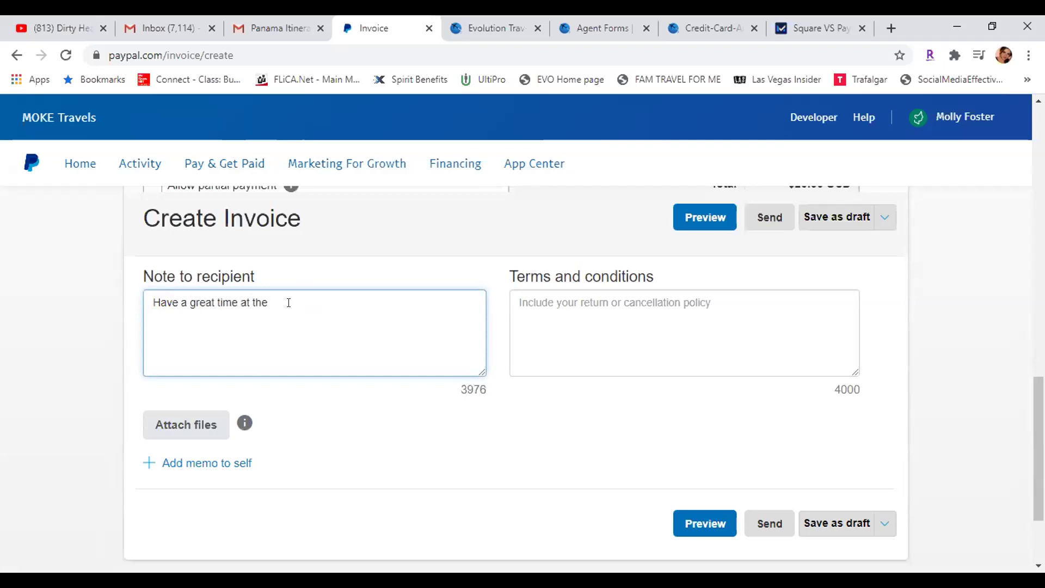
text( Show!)
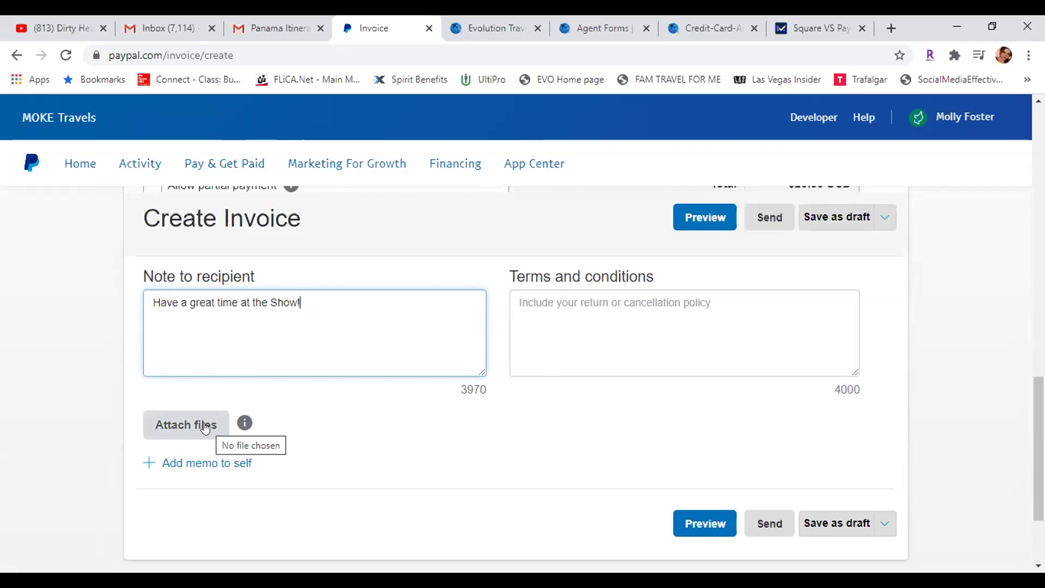
Preview the invoice and check its two $10.00 museum items, $20.00 USD total and note
click(697, 523)
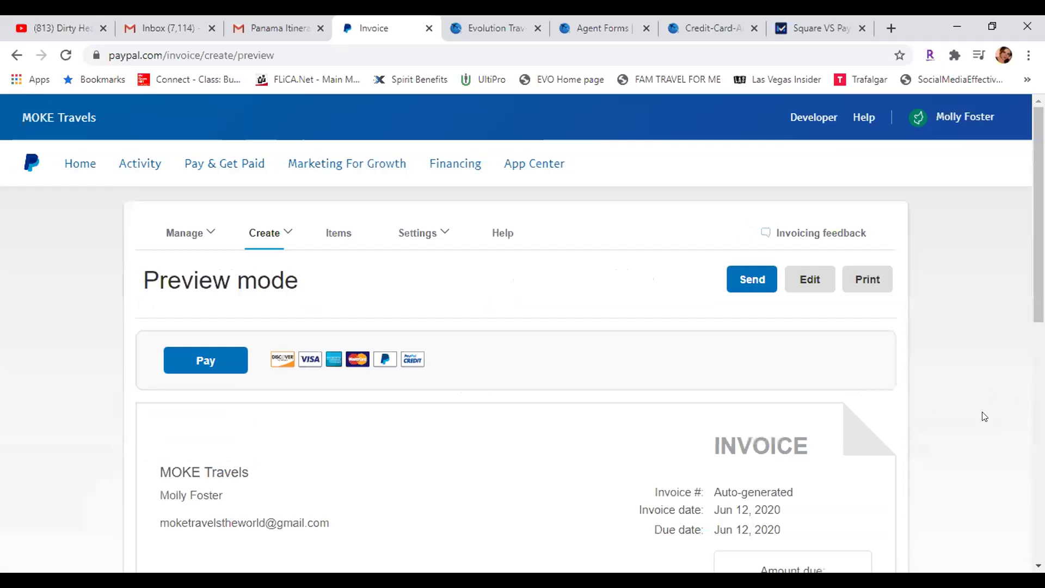
scroll(985, 417, down, 1)
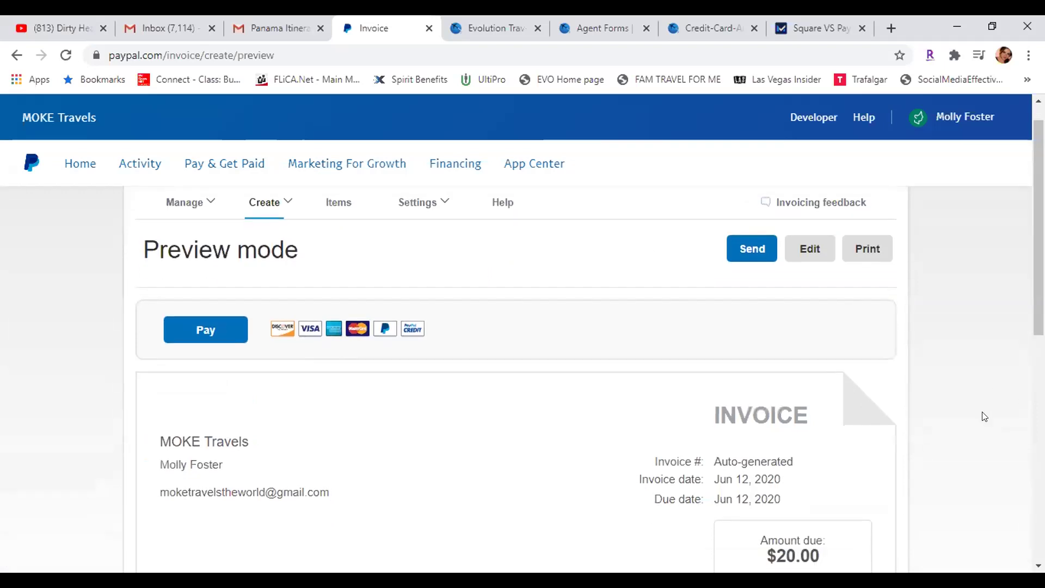
scroll(984, 417, down, 1)
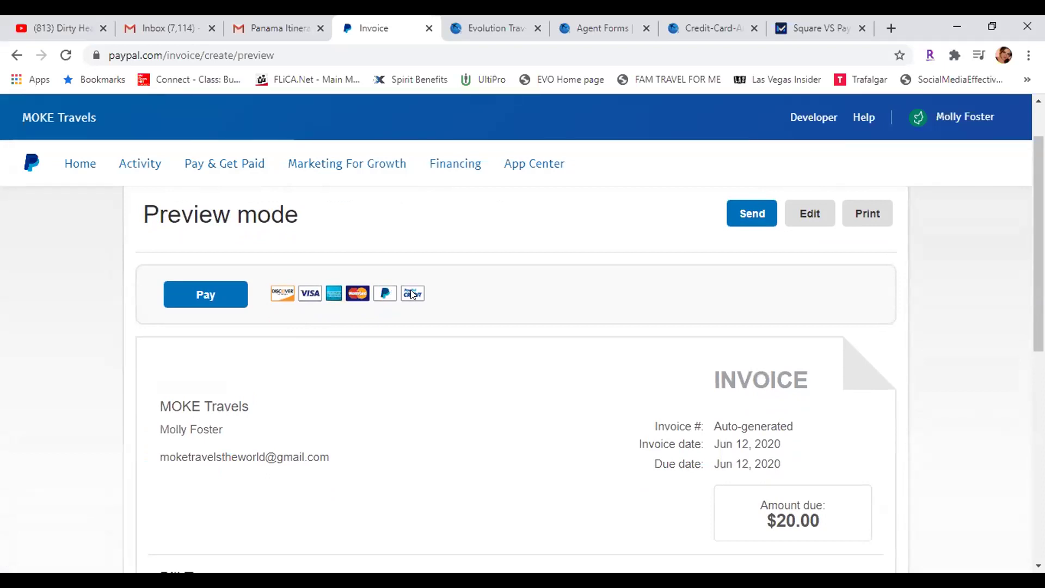
scroll(411, 293, down, 4)
scroll(411, 294, up, 1)
scroll(412, 294, down, 2)
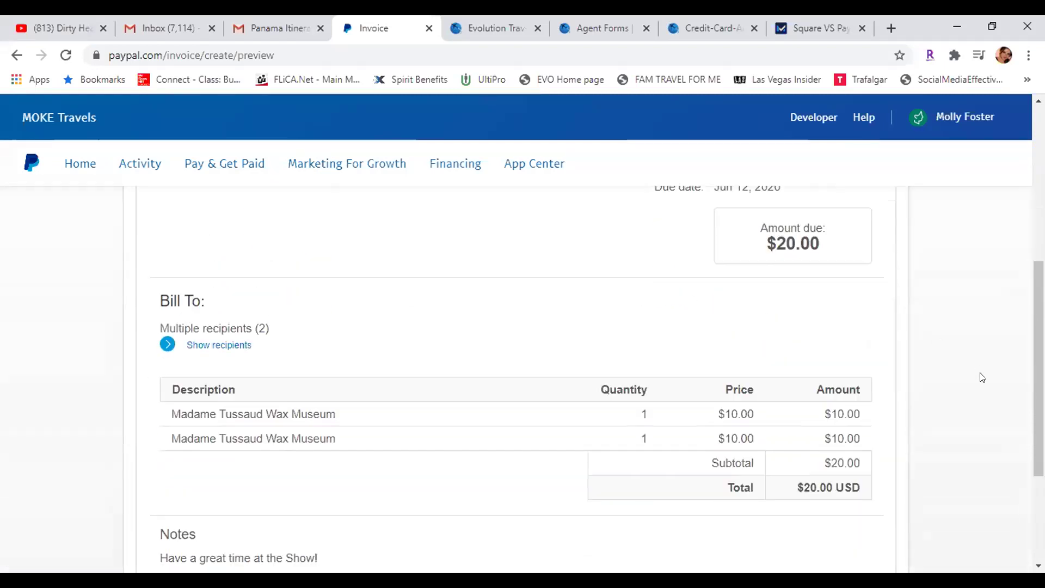
scroll(980, 374, down, 3)
scroll(983, 377, up, 2)
scroll(983, 377, up, 2)
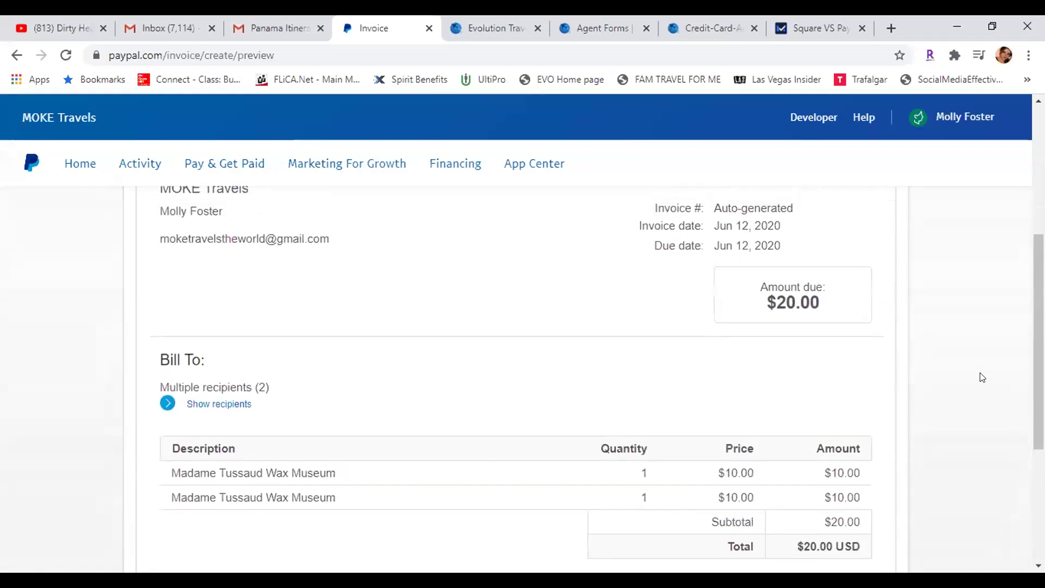
scroll(983, 377, up, 2)
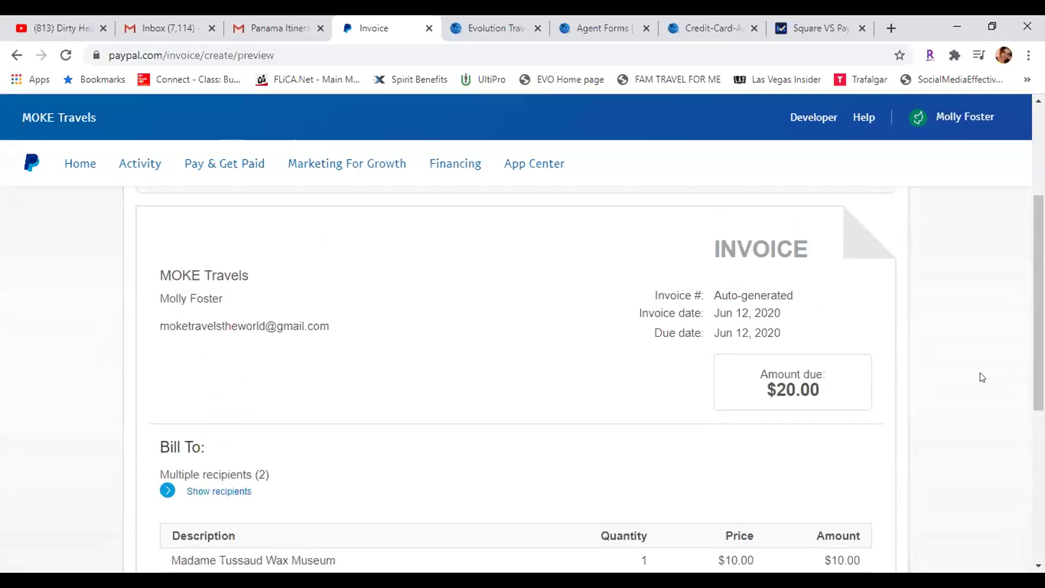
scroll(983, 377, up, 2)
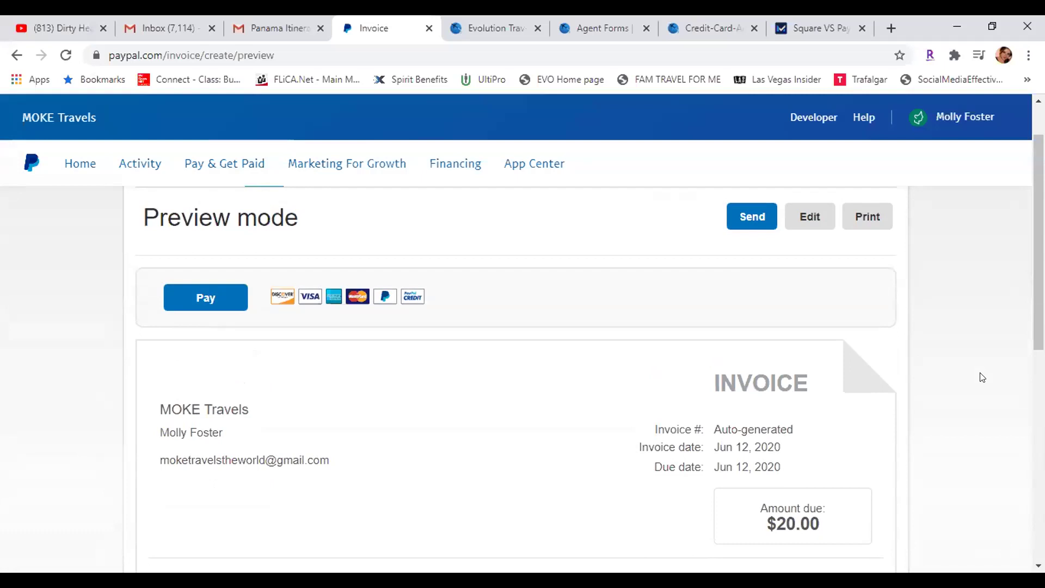
scroll(983, 377, down, 4)
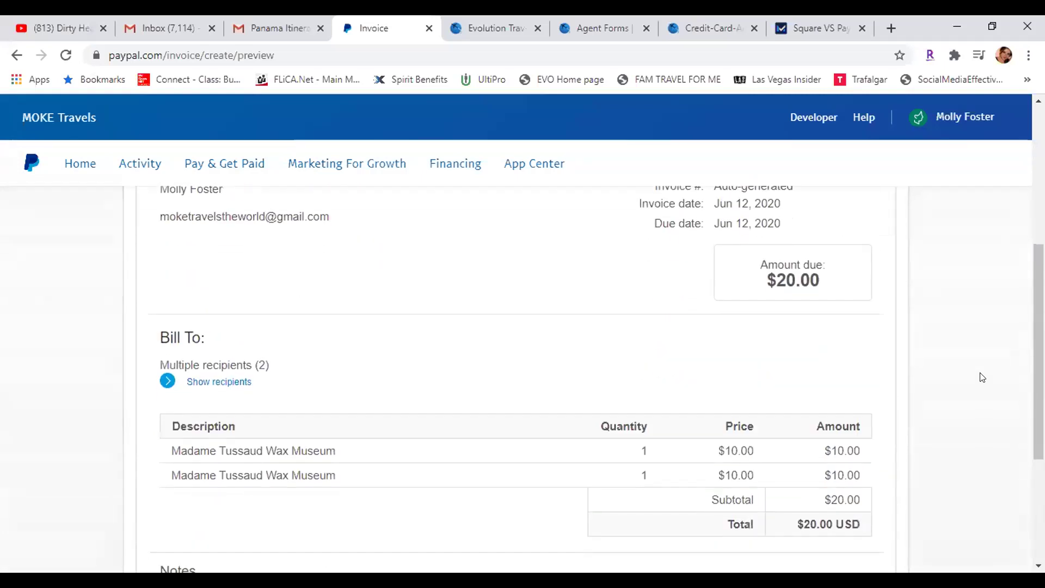
scroll(983, 378, down, 2)
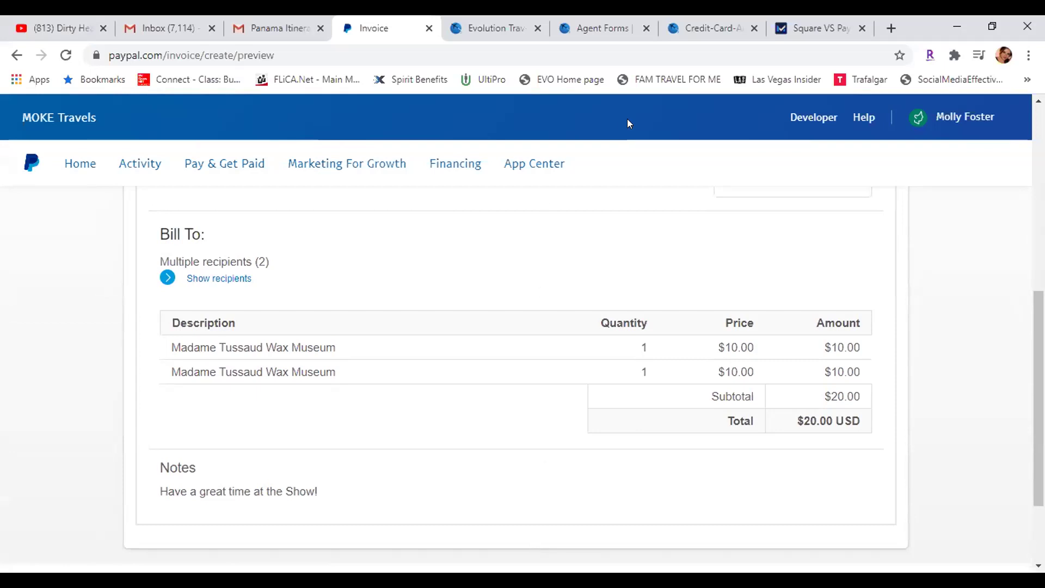
Go to the Square VS PayPal article, close the Payment Depot popup, and scroll the comparison
click(808, 22)
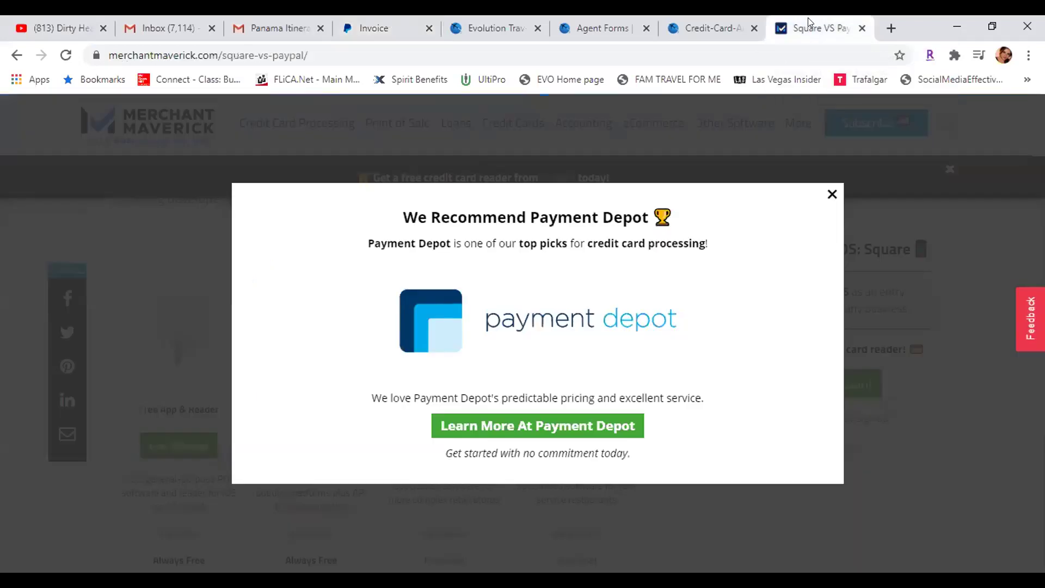
click(832, 194)
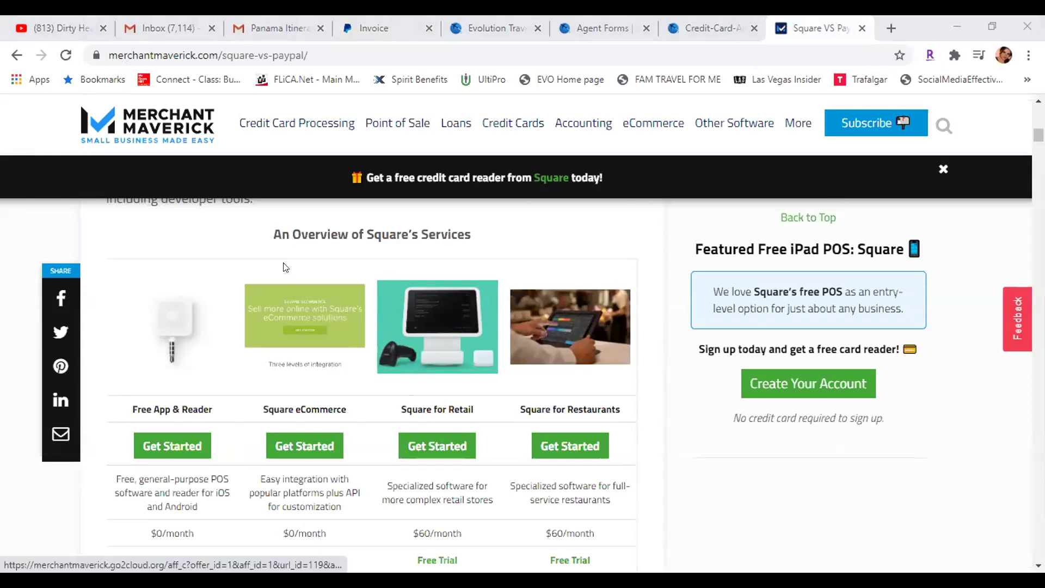
scroll(236, 270, down, 3)
scroll(236, 271, up, 4)
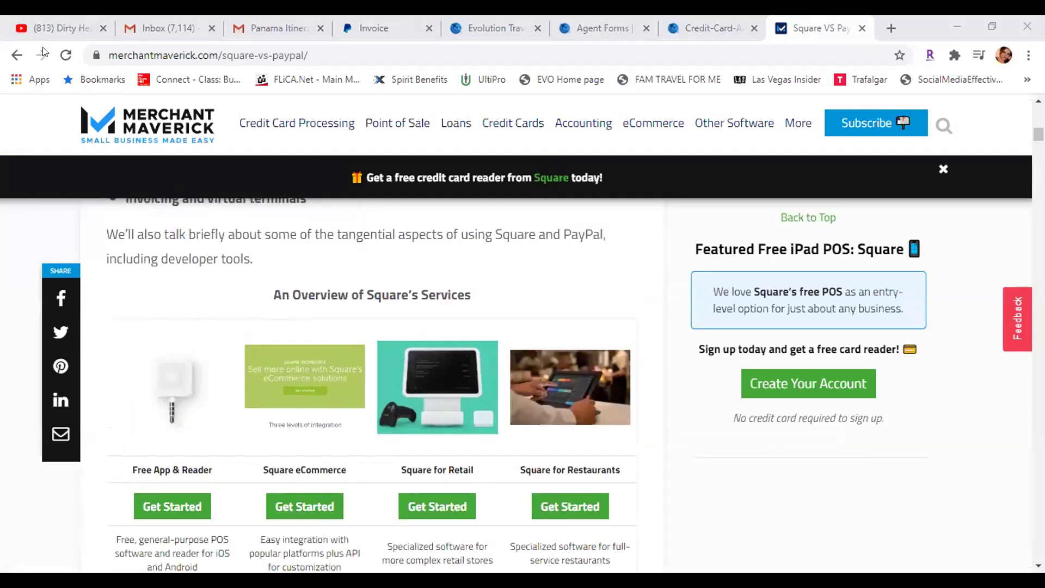
scroll(234, 295, up, 10)
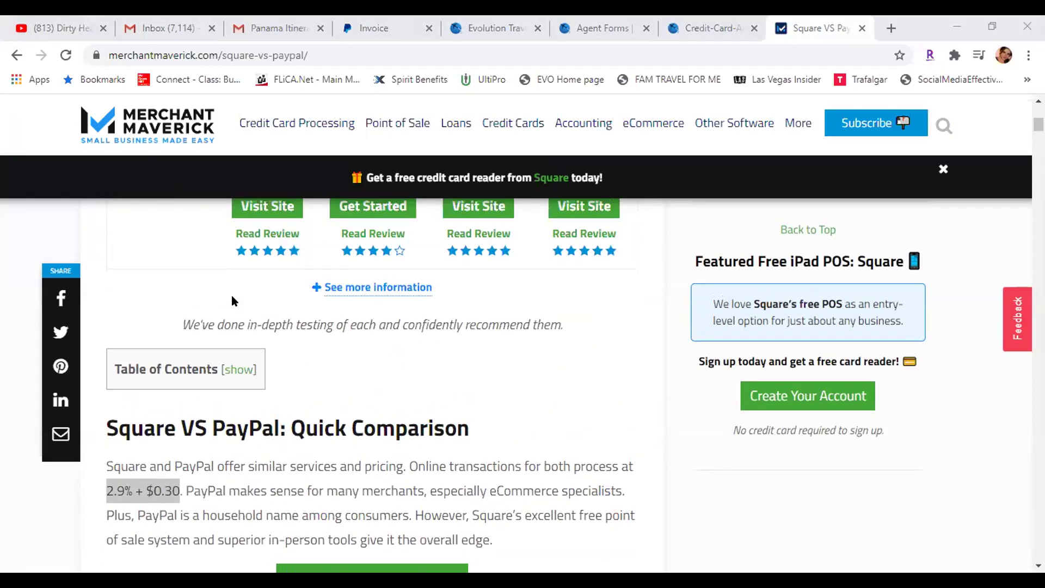
scroll(231, 295, down, 1)
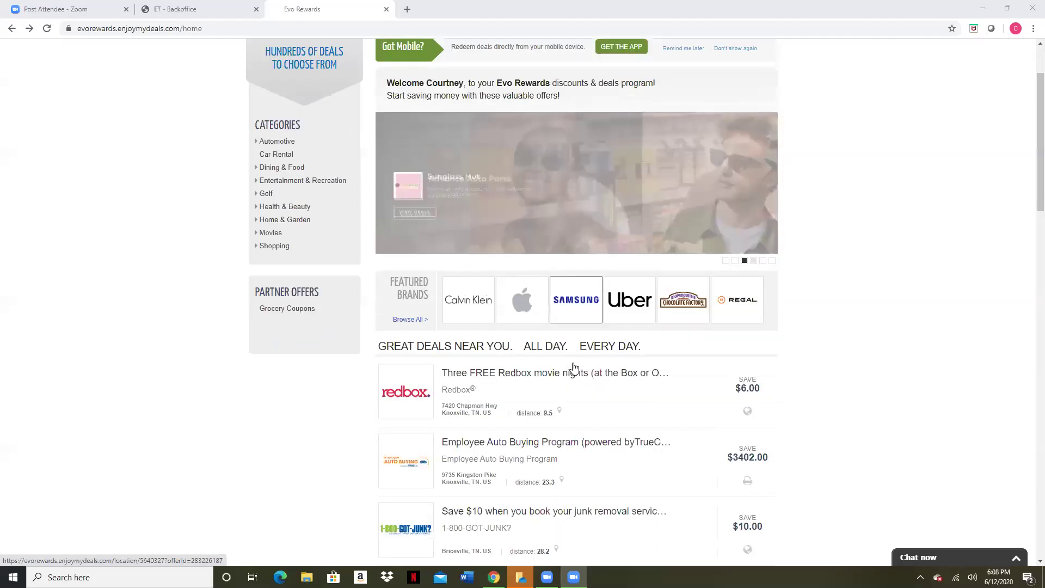
Go from the top of the Evo Rewards home page to the TRAVEL deals section
scroll(572, 369, down, 2)
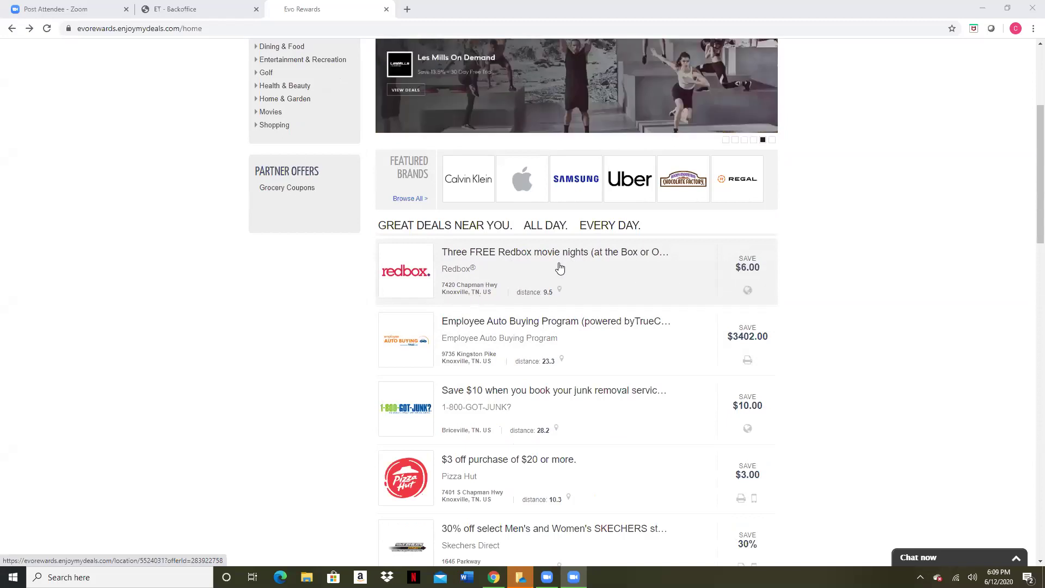
scroll(479, 273, up, 1)
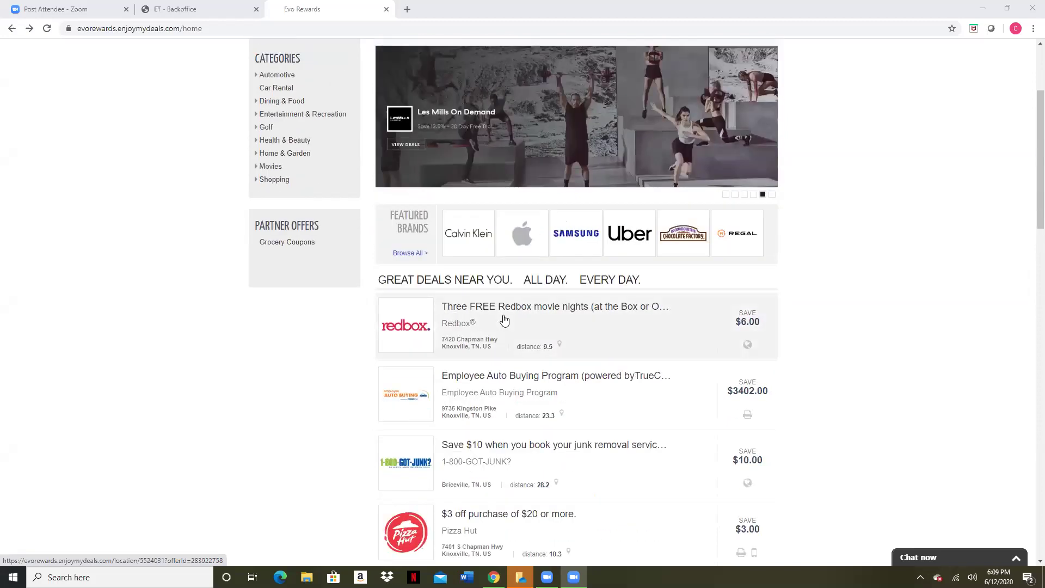
scroll(422, 132, up, 3)
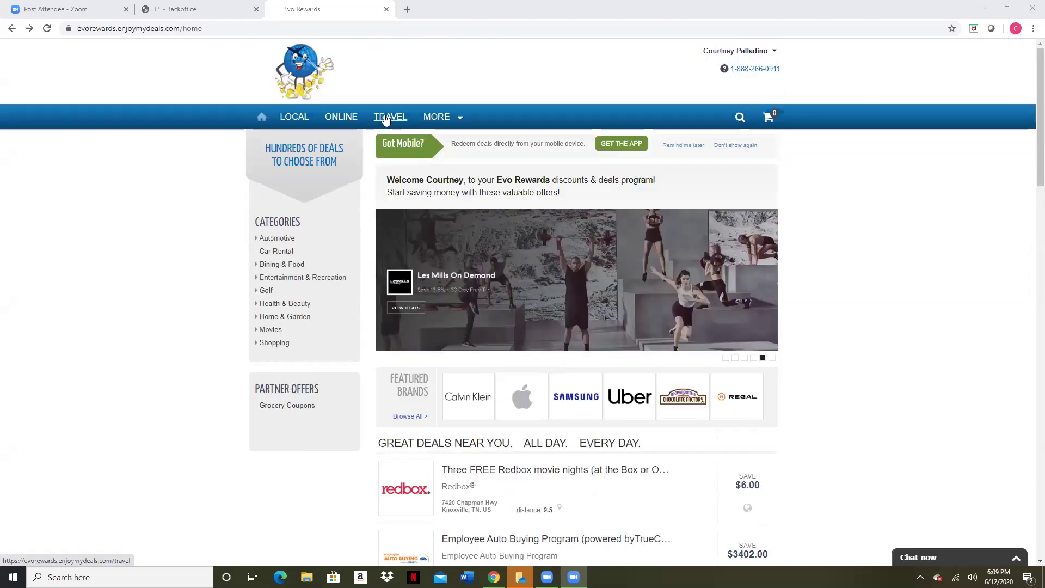
click(390, 116)
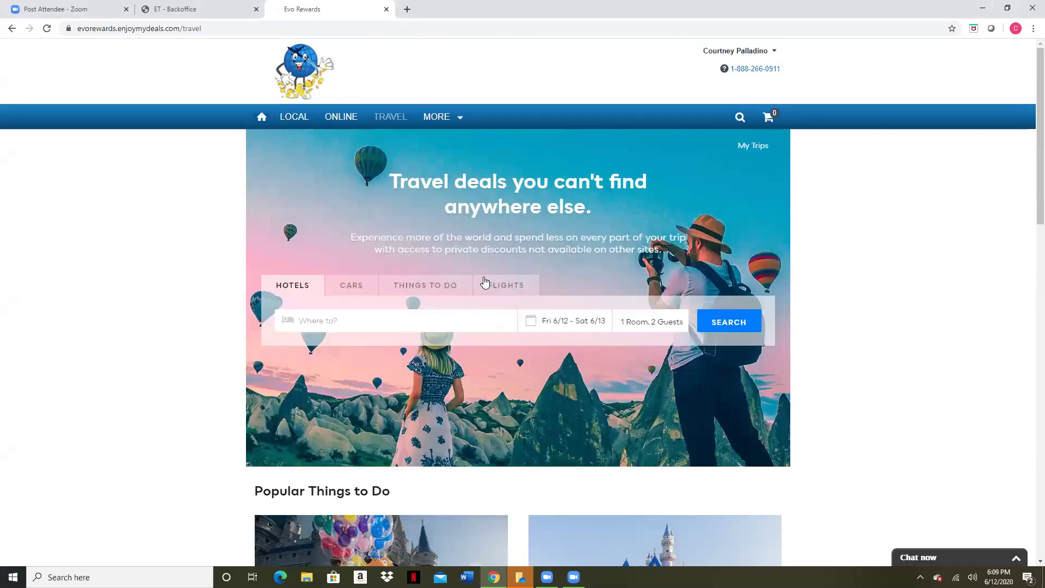
Set the hotel destination to Providence, RI, USA
scroll(404, 243, down, 2)
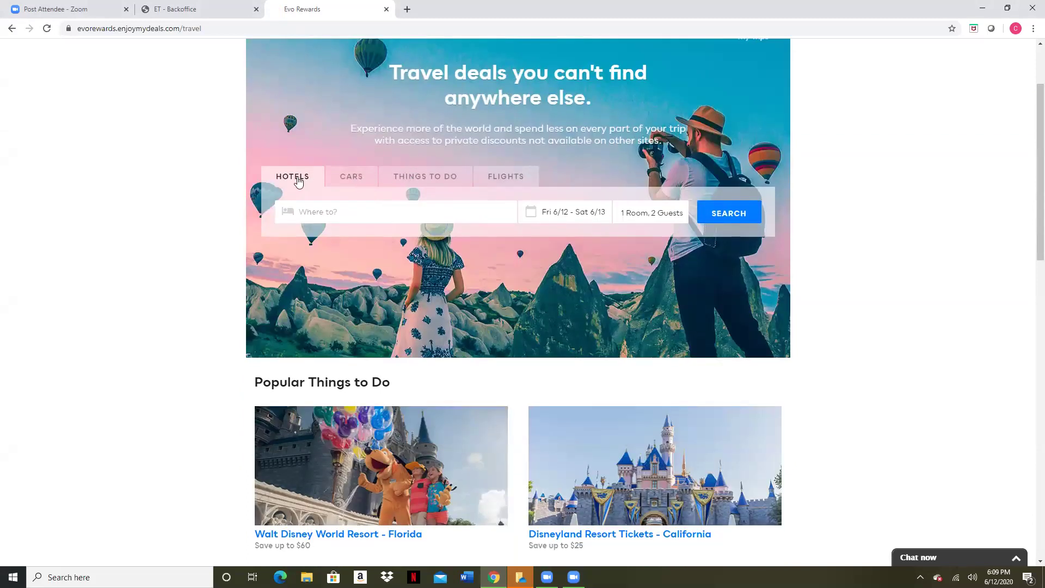
click(363, 211)
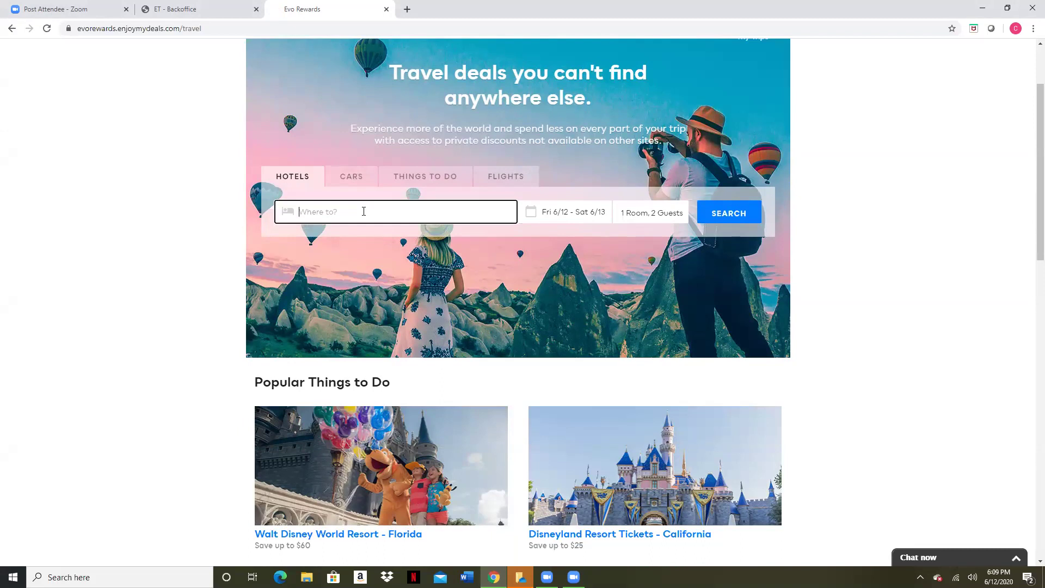
text(Providen)
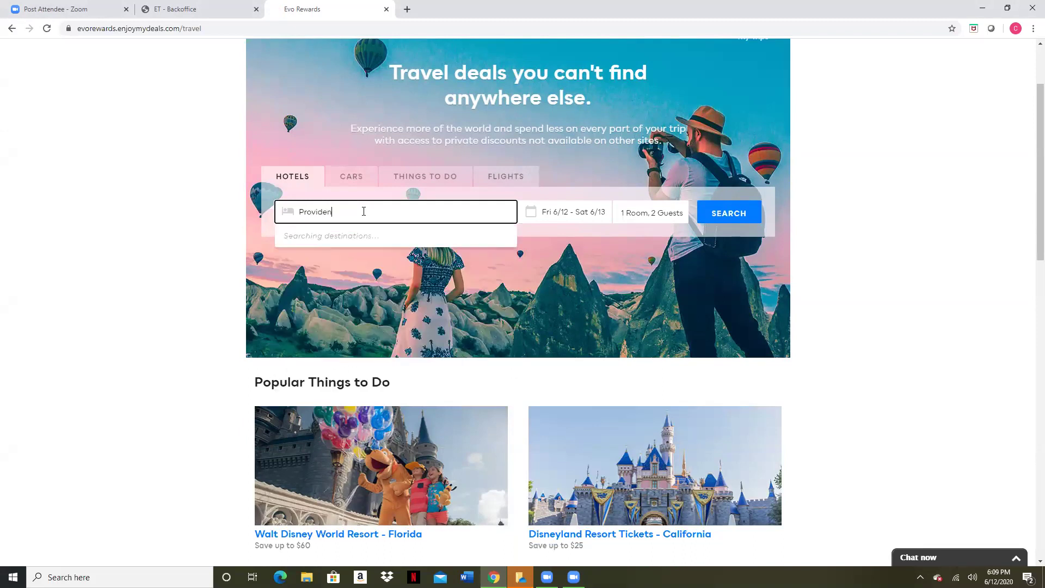
text(ce, RI)
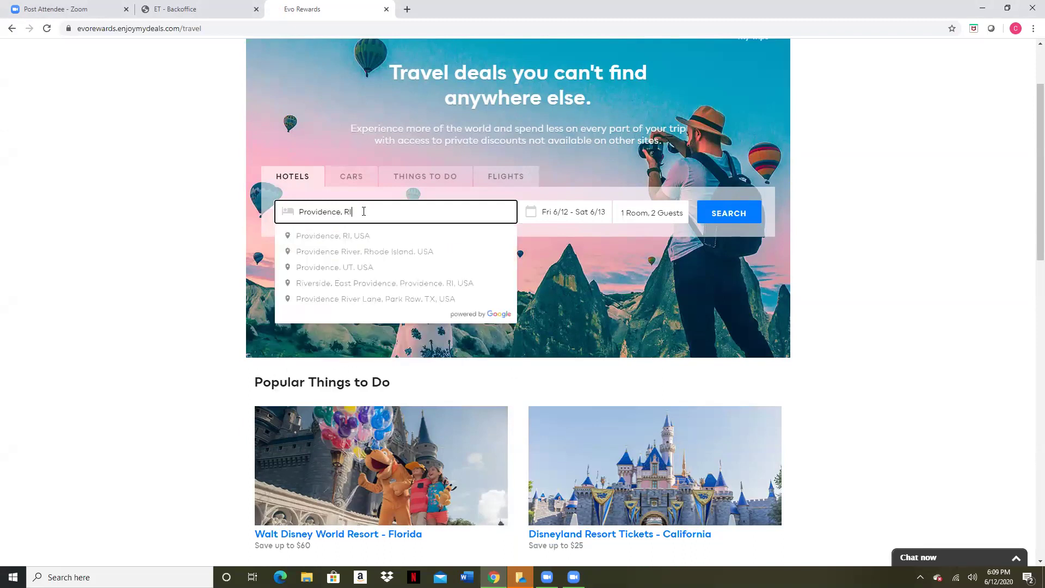
click(378, 236)
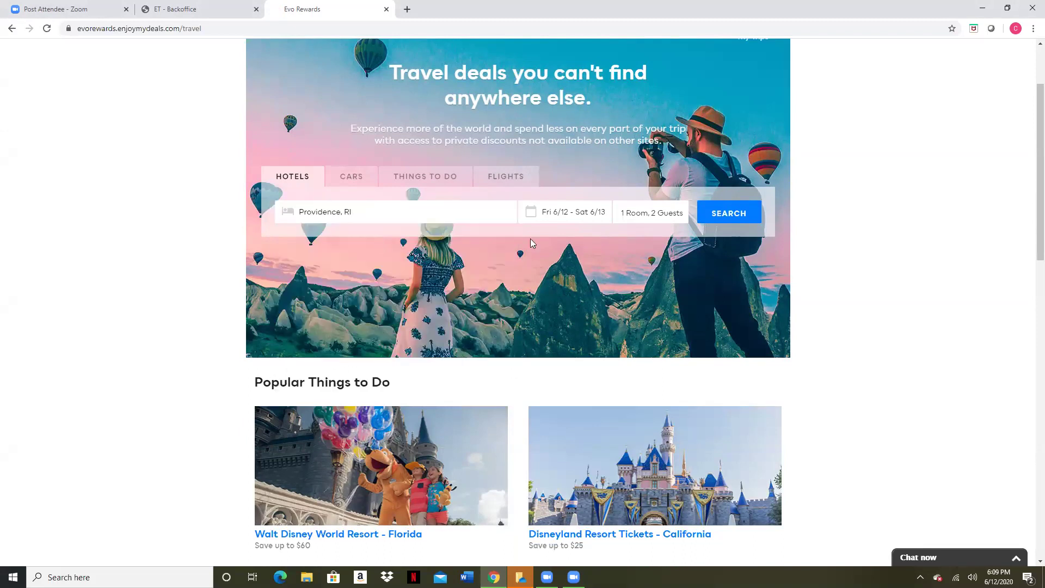
Pick check-in Saturday June 27 and check-out Monday June 29 in the calendar
click(550, 217)
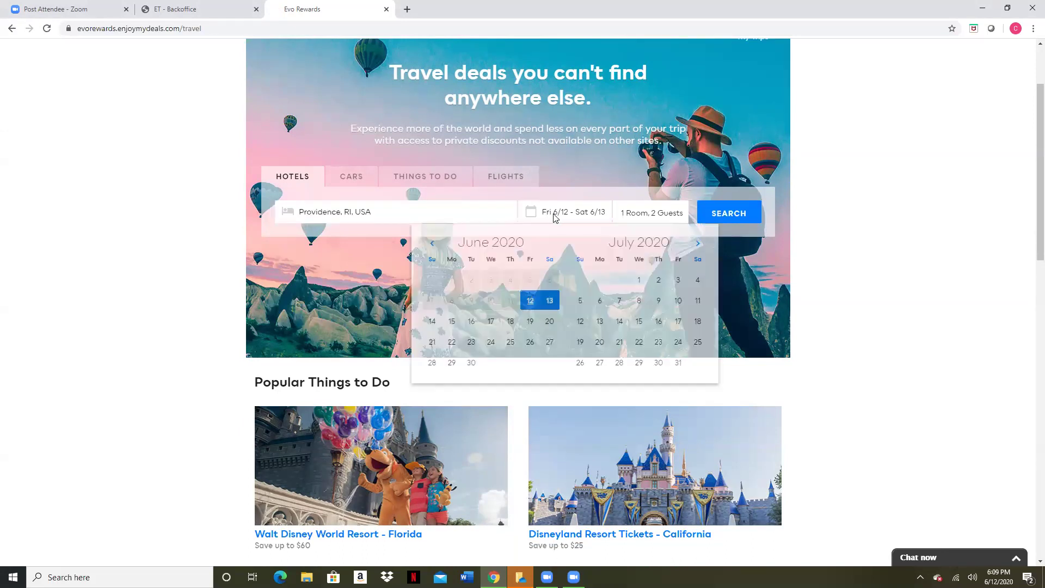
click(550, 342)
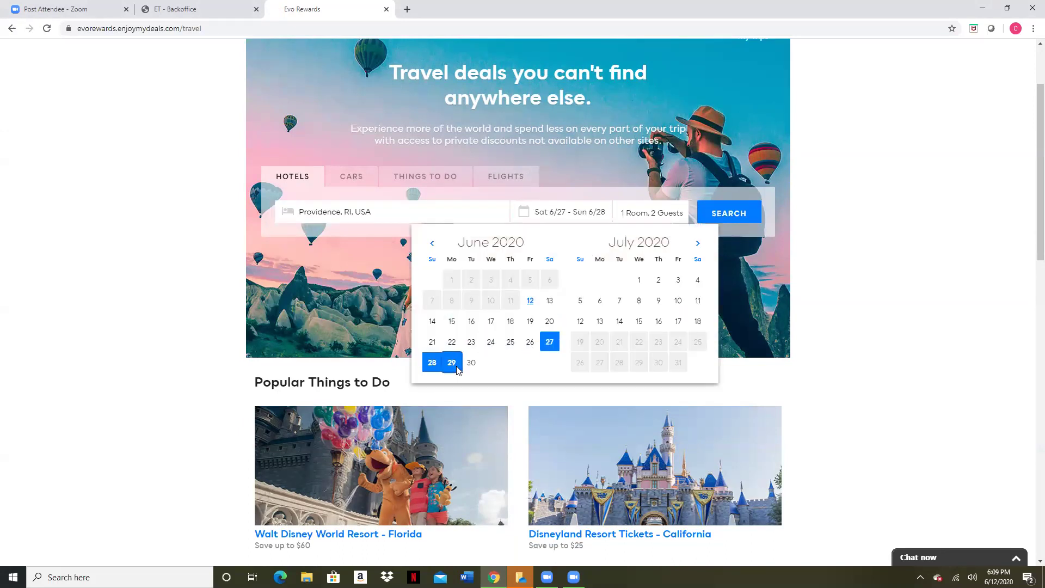
click(452, 363)
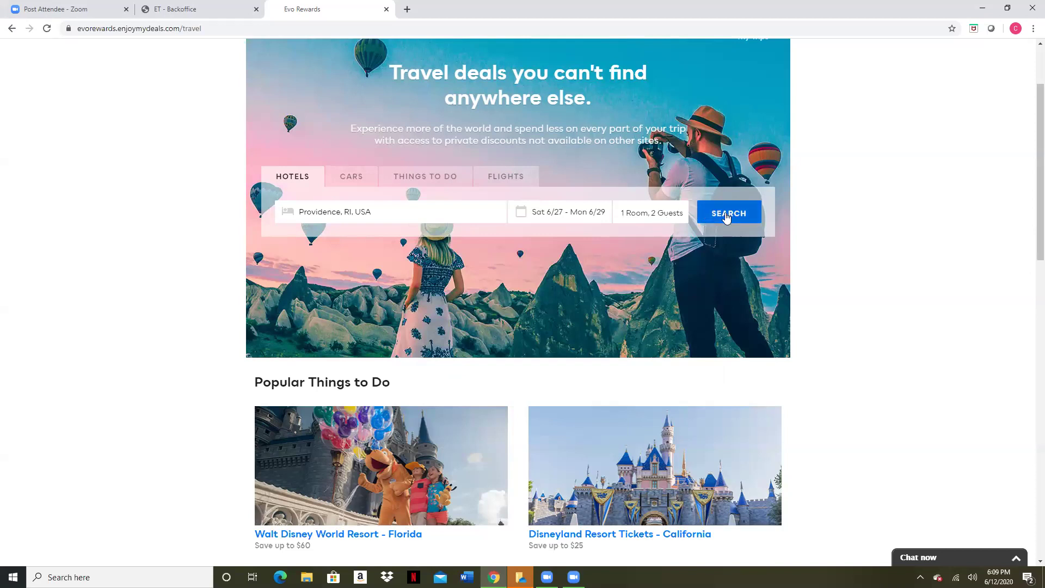
Search for Providence hotels for 6/27–6/29 and scroll through the results
click(726, 213)
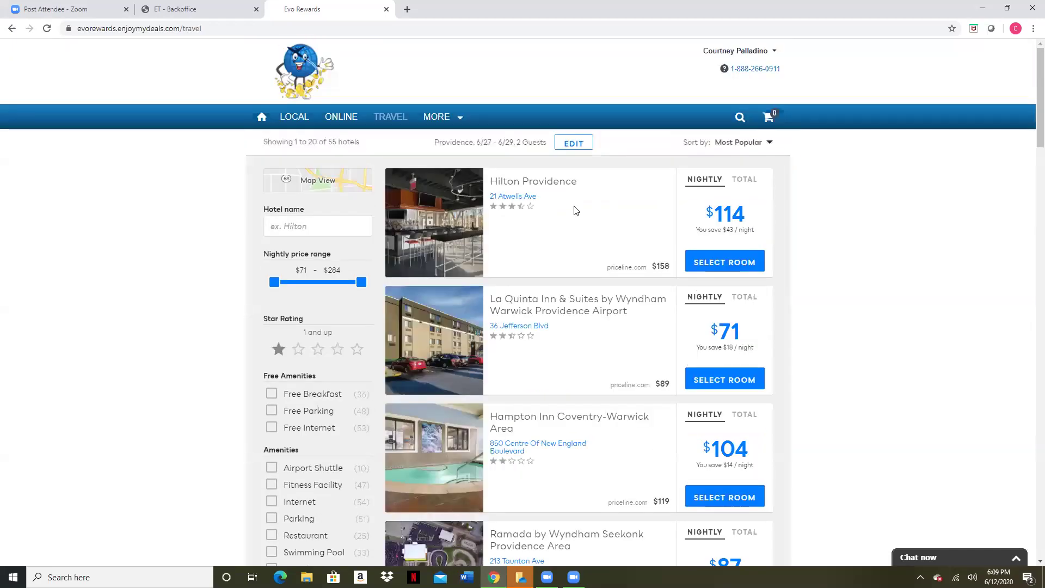
scroll(576, 212, down, 1)
scroll(548, 231, down, 1)
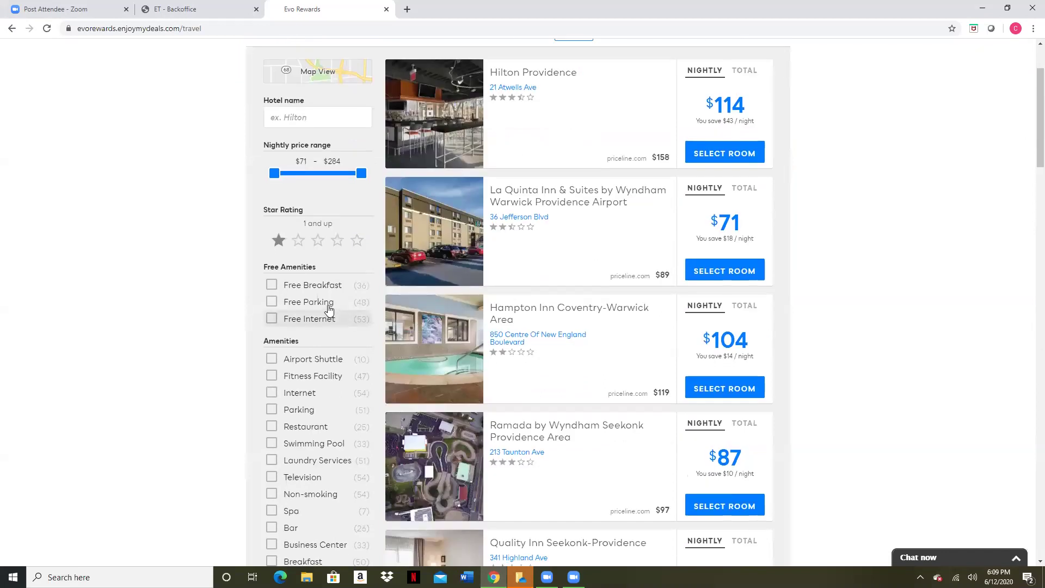
scroll(295, 283, down, 1)
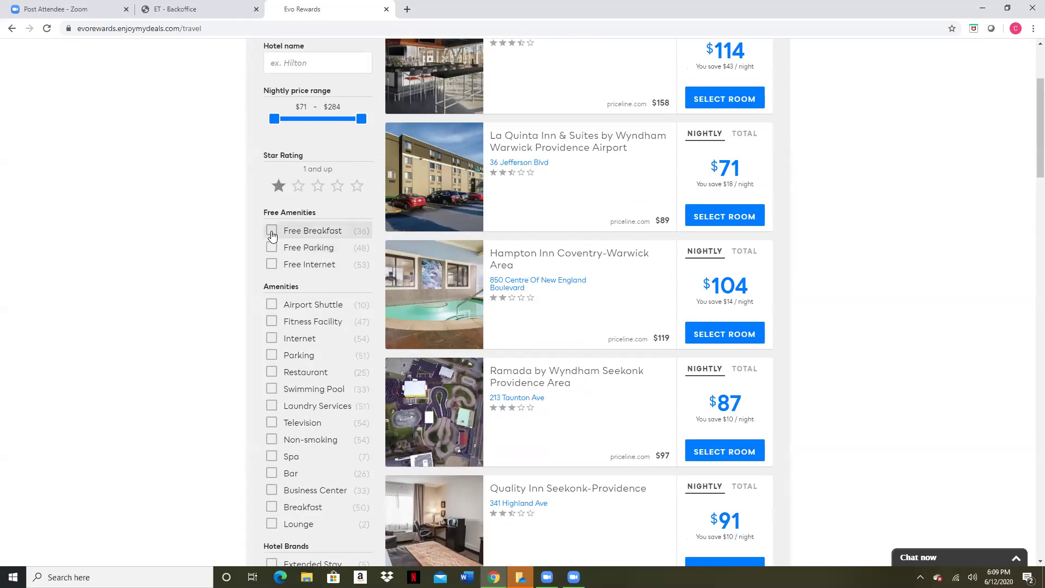
scroll(272, 236, down, 2)
Filter the results to Free Breakfast and Airport Shuttle, leaving 6 hotels from $71 nightly
click(275, 234)
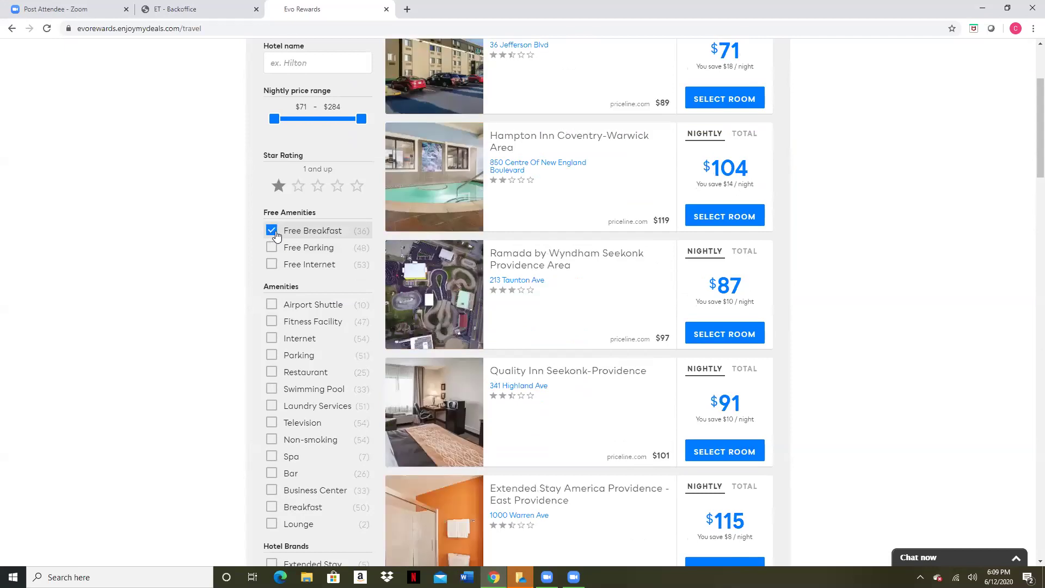
scroll(272, 229, down, 1)
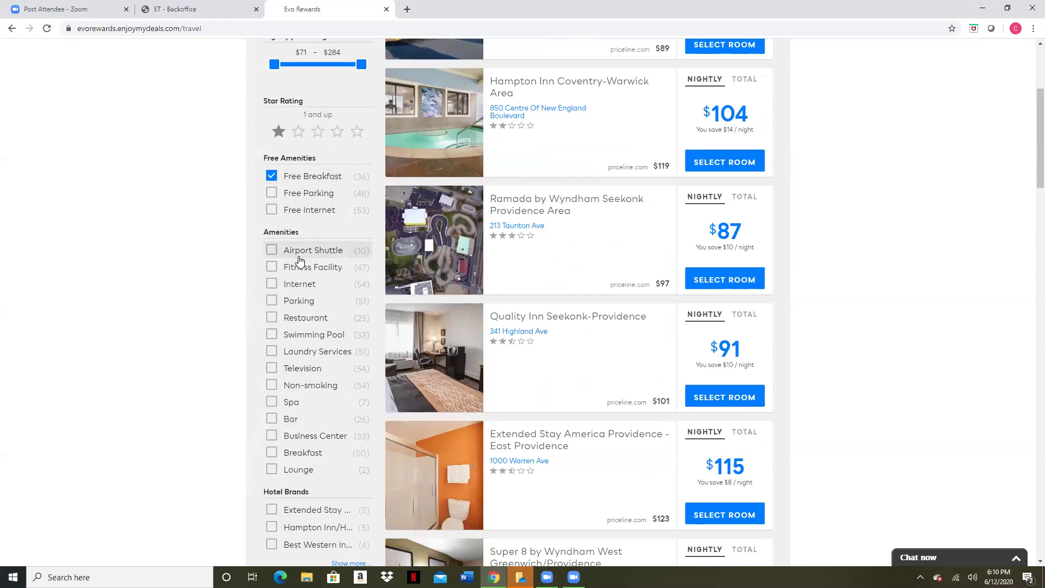
click(271, 251)
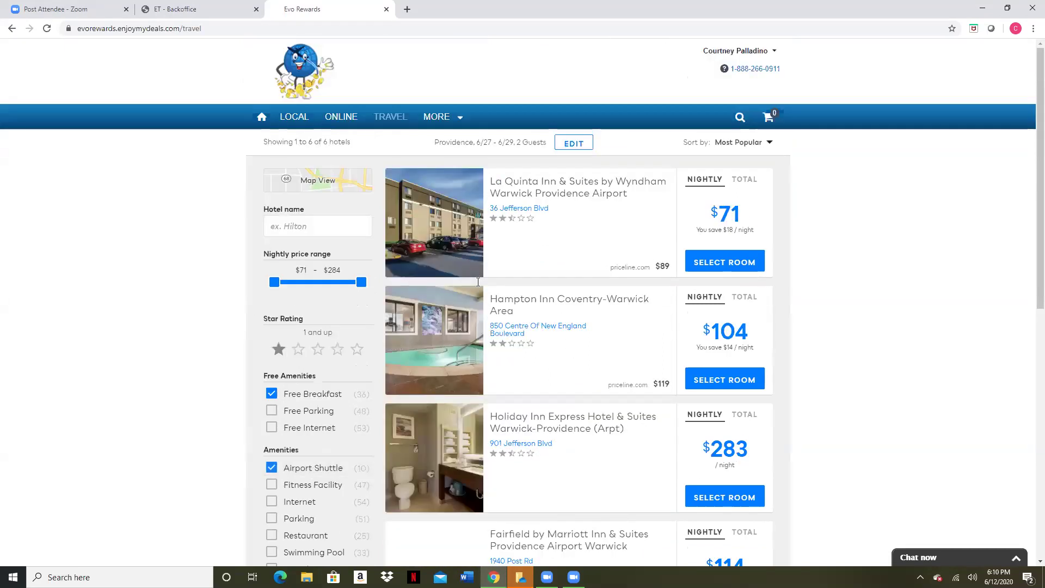
scroll(630, 331, down, 2)
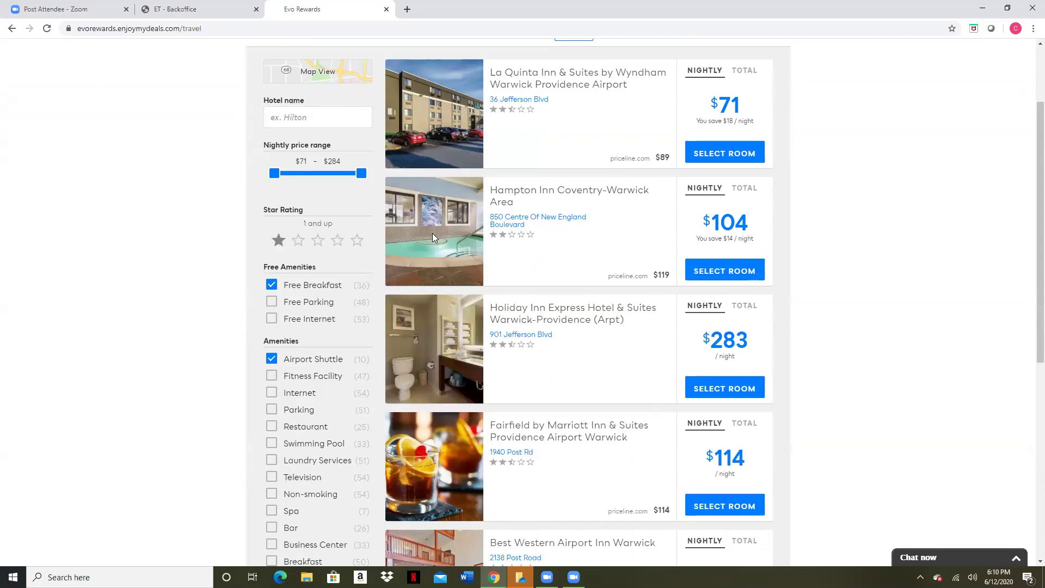
scroll(434, 237, down, 2)
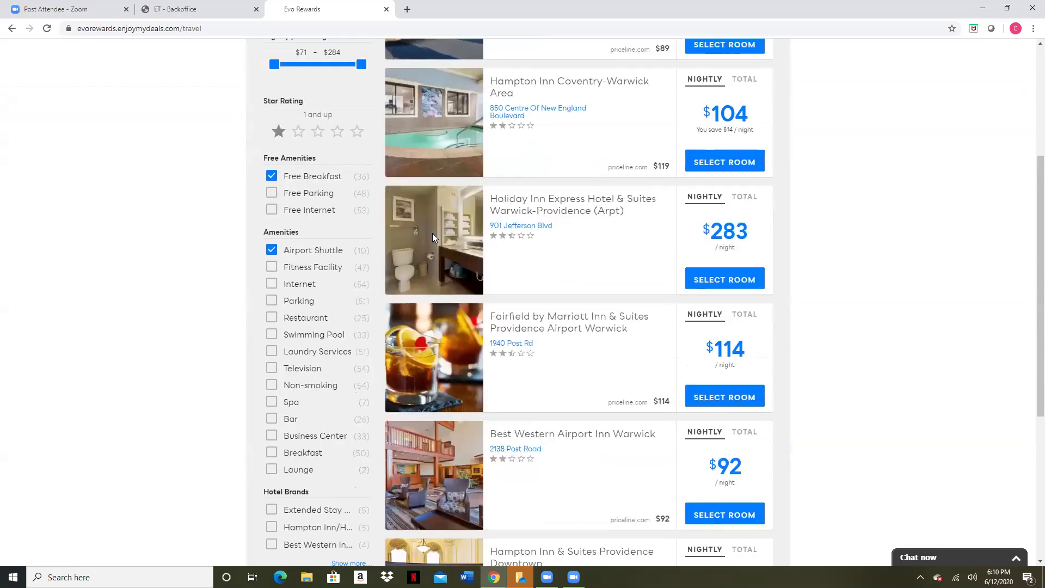
scroll(432, 233, up, 3)
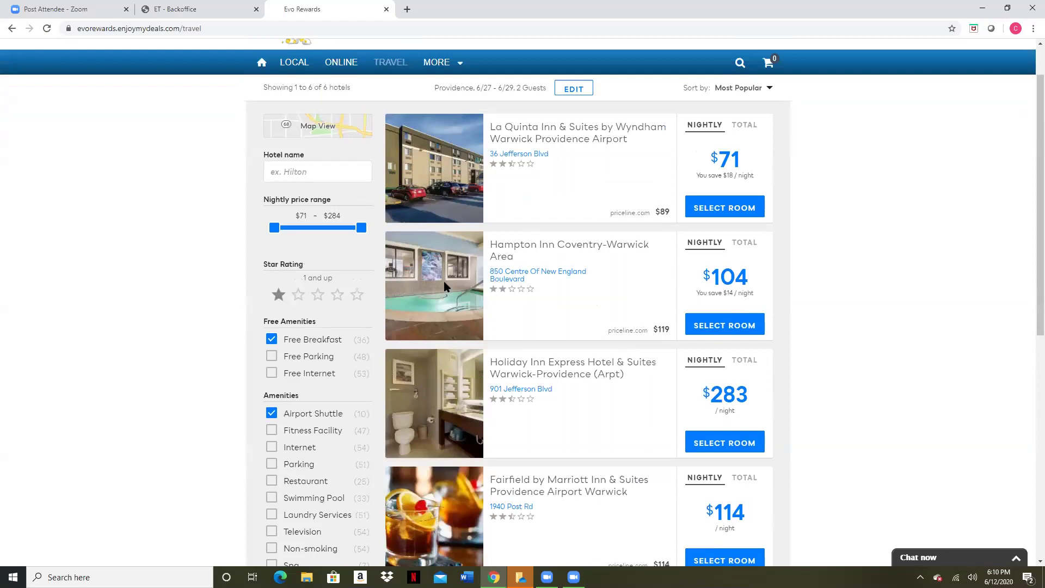
scroll(445, 284, down, 6)
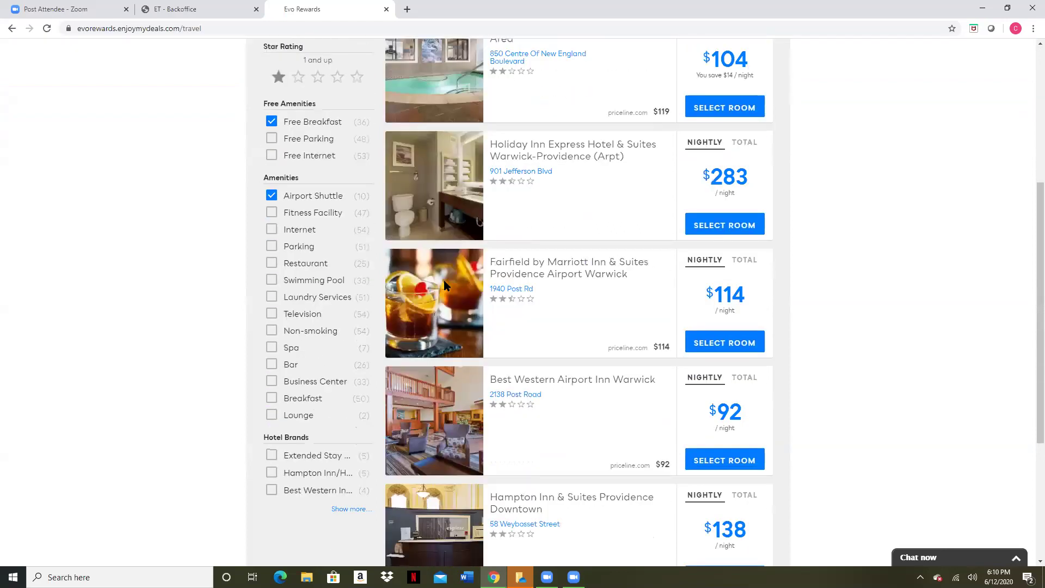
scroll(444, 283, up, 8)
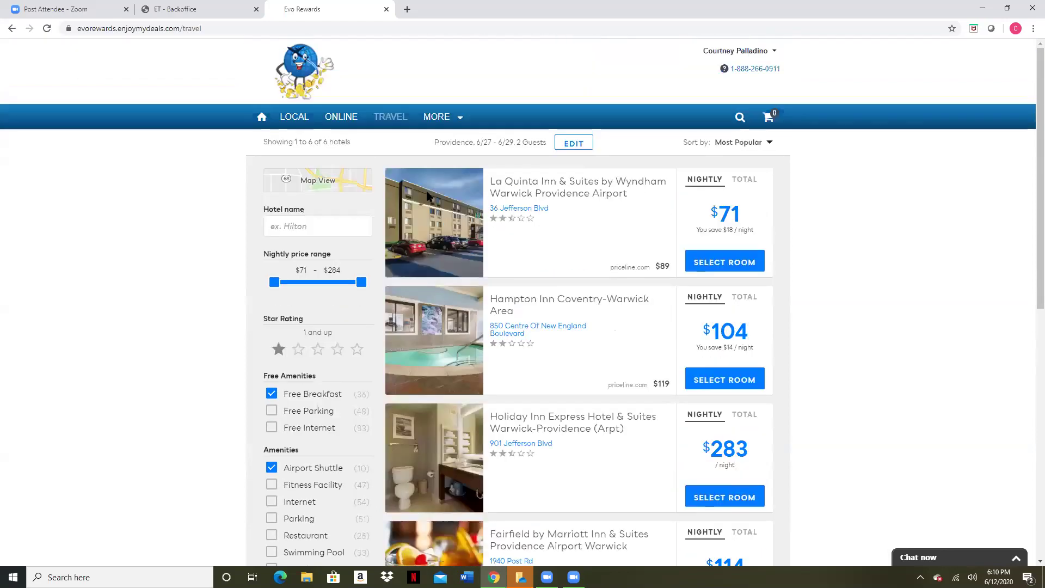
scroll(447, 283, down, 1)
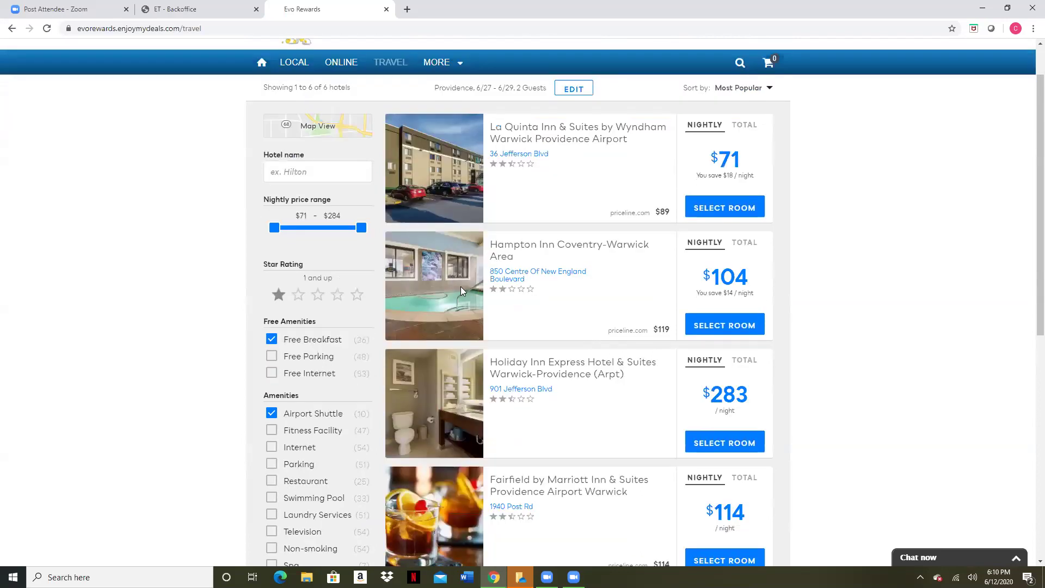
Select a room at Hampton Inn Coventry-Warwick Area and review its rooms, from $99 King Bed Non Smoking
click(721, 327)
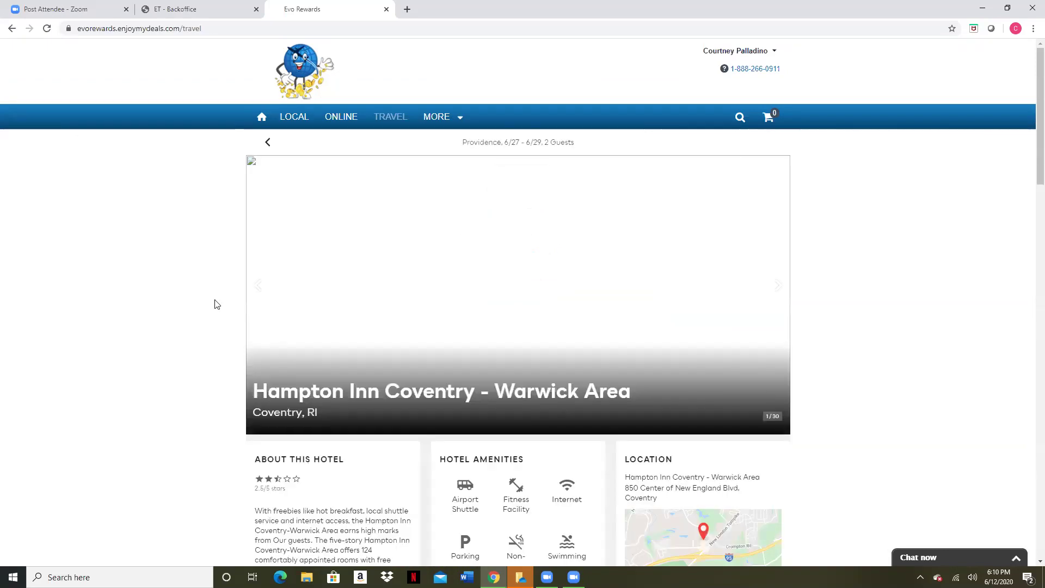
scroll(215, 304, down, 2)
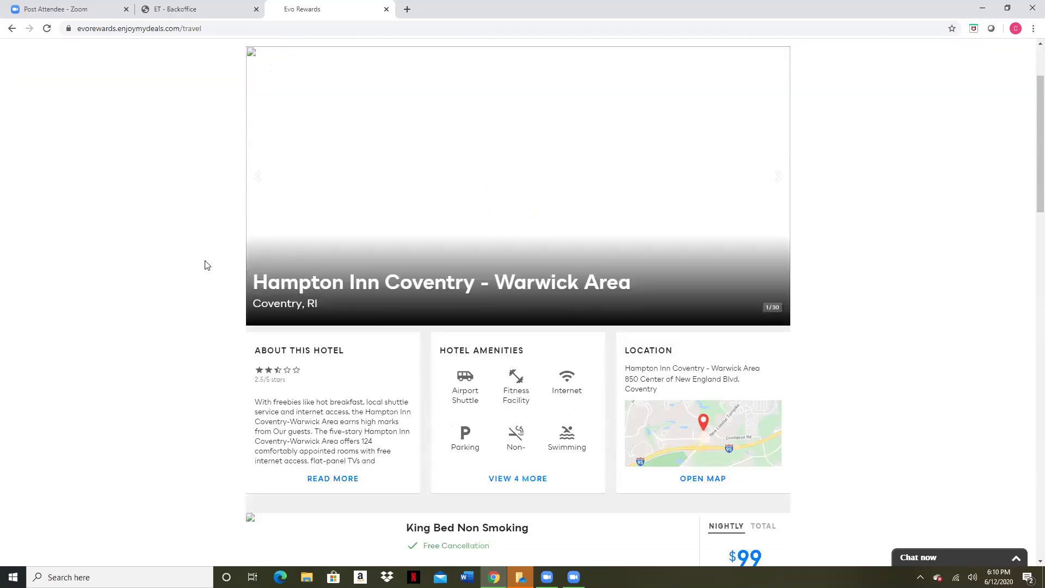
scroll(204, 266, up, 1)
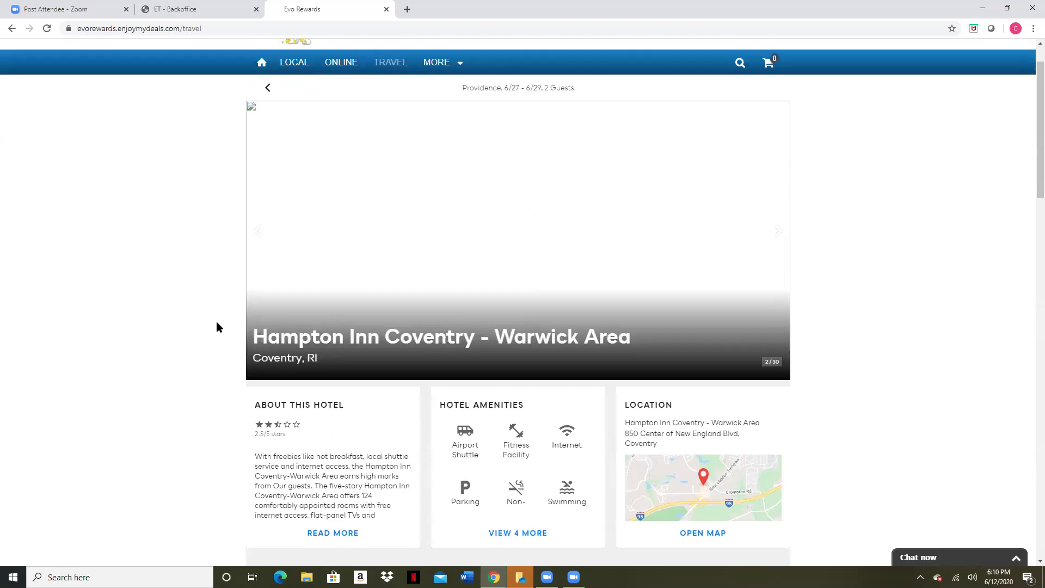
scroll(227, 310, down, 1)
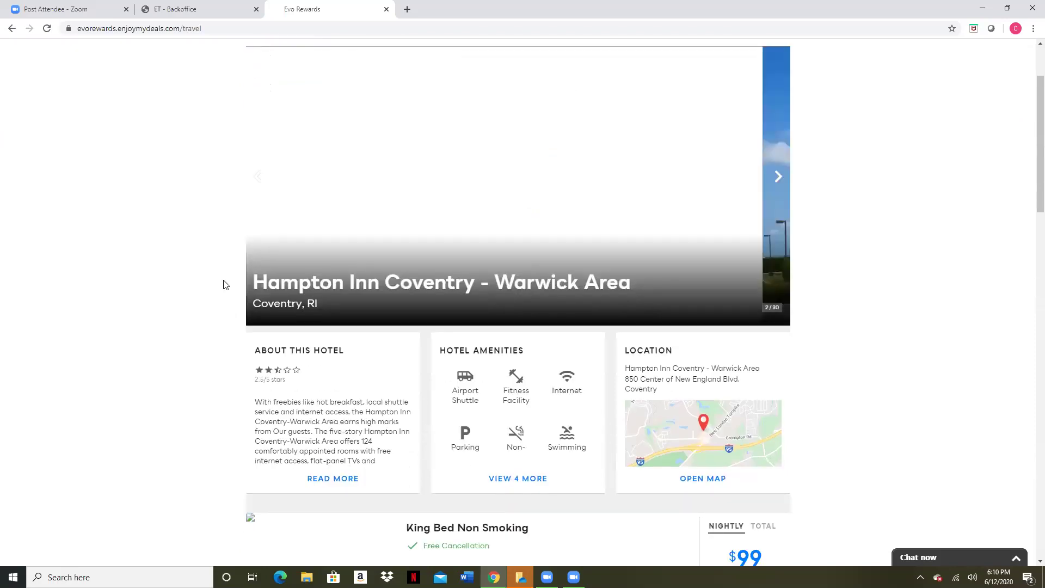
scroll(225, 281, down, 2)
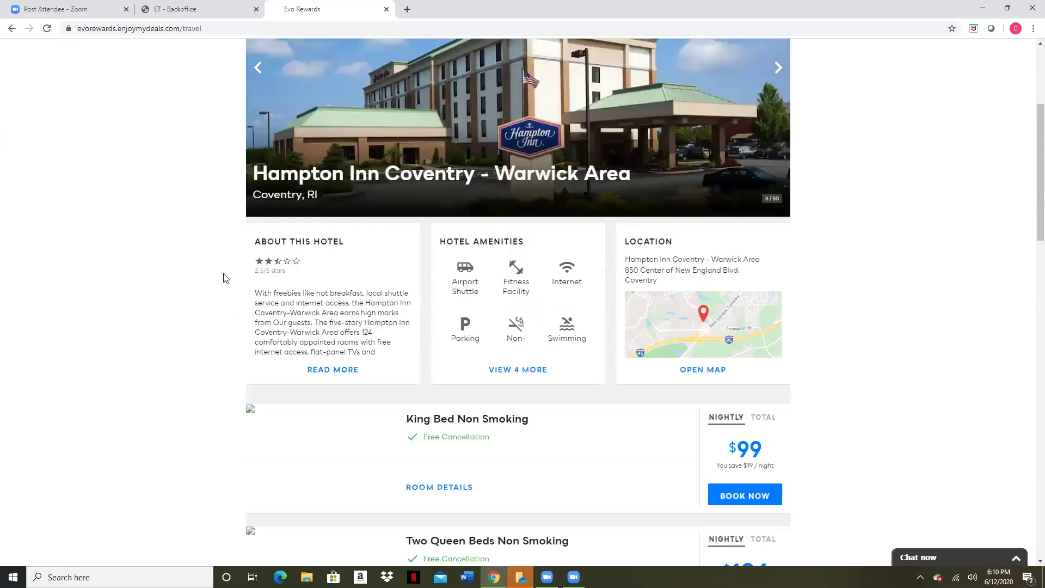
scroll(221, 277, down, 1)
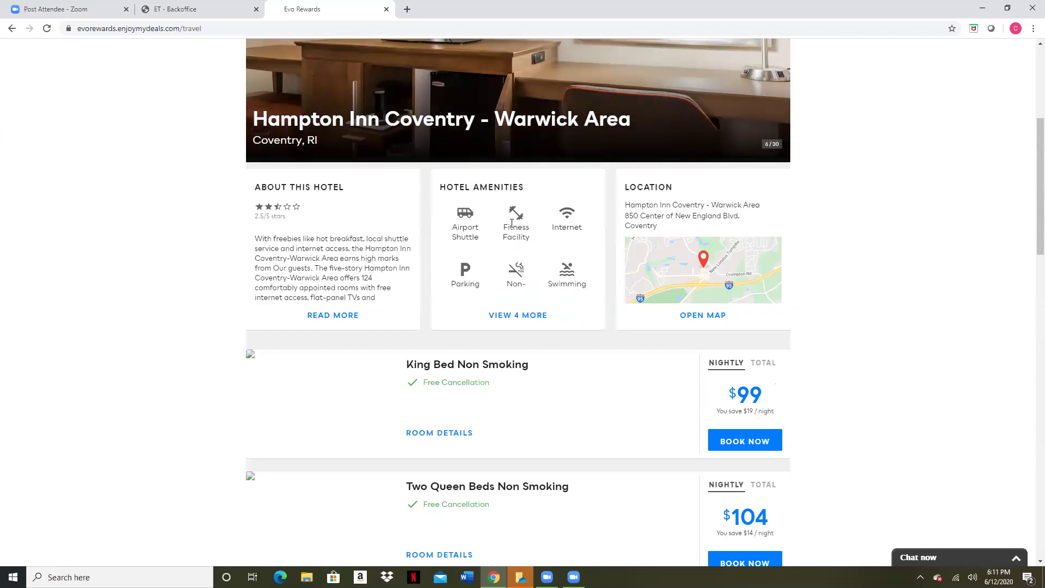
scroll(512, 223, down, 3)
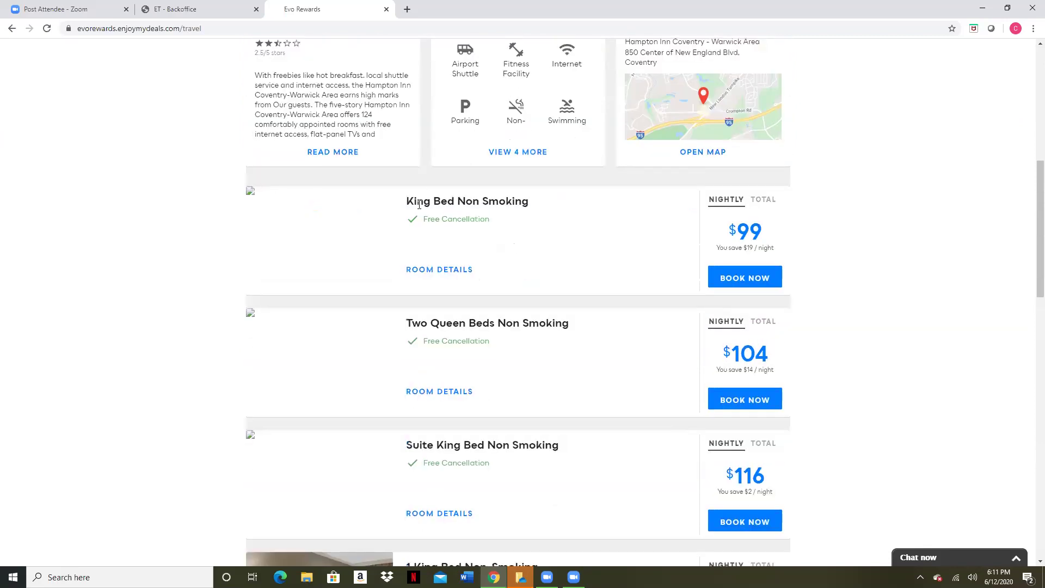
scroll(459, 240, down, 1)
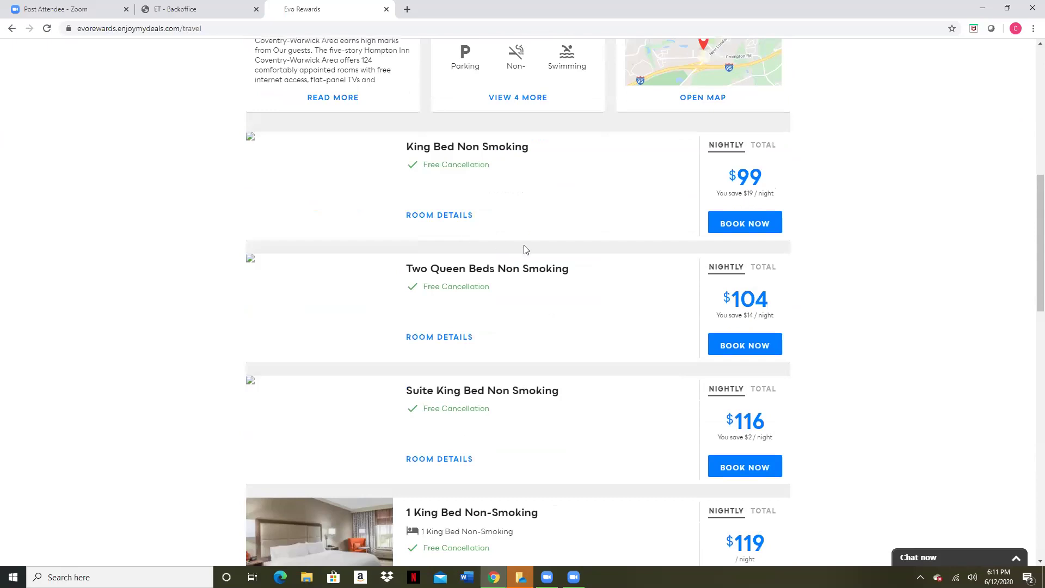
scroll(526, 250, up, 1)
scroll(530, 248, up, 1)
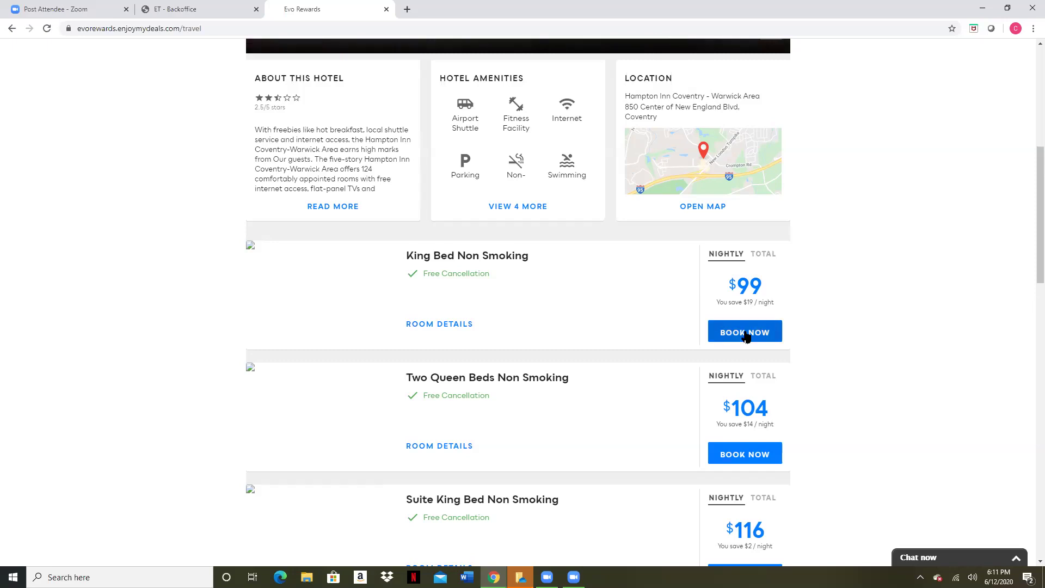
Book the King Bed Non Smoking room and proceed to the $228.95 Book Your Stay checkout form
click(720, 333)
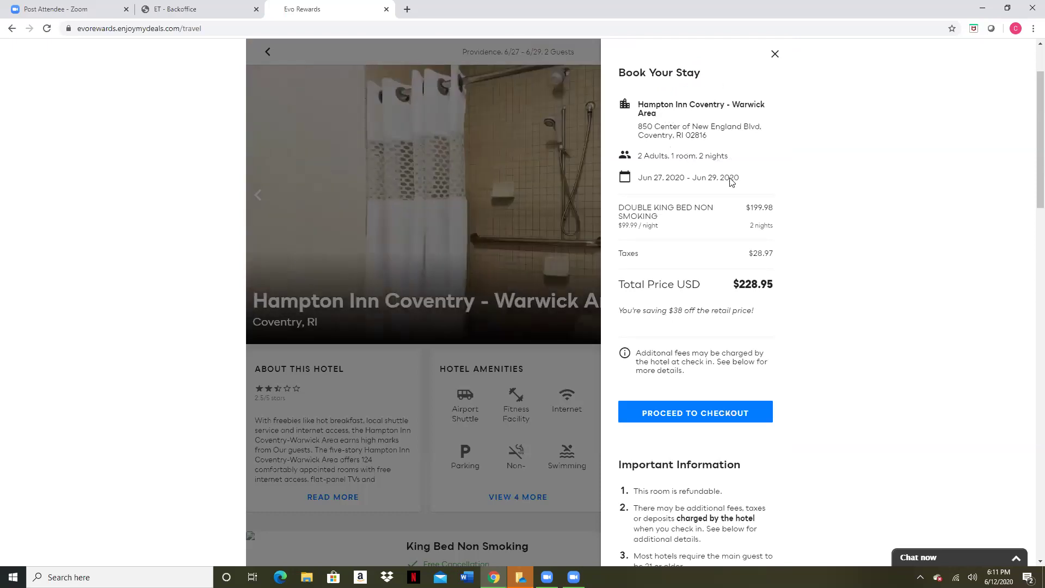
scroll(683, 250, down, 1)
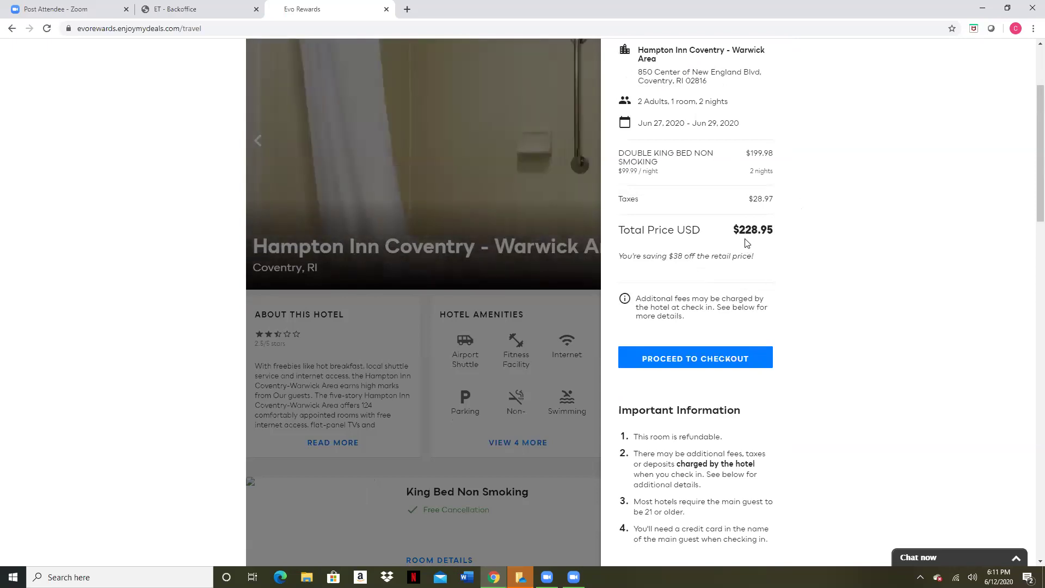
click(713, 358)
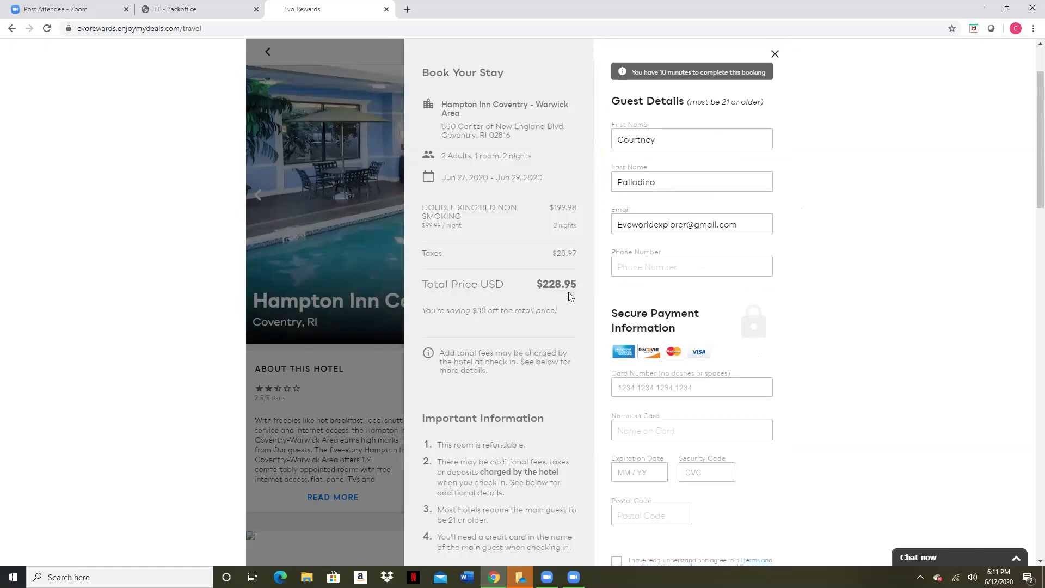
scroll(506, 274, down, 1)
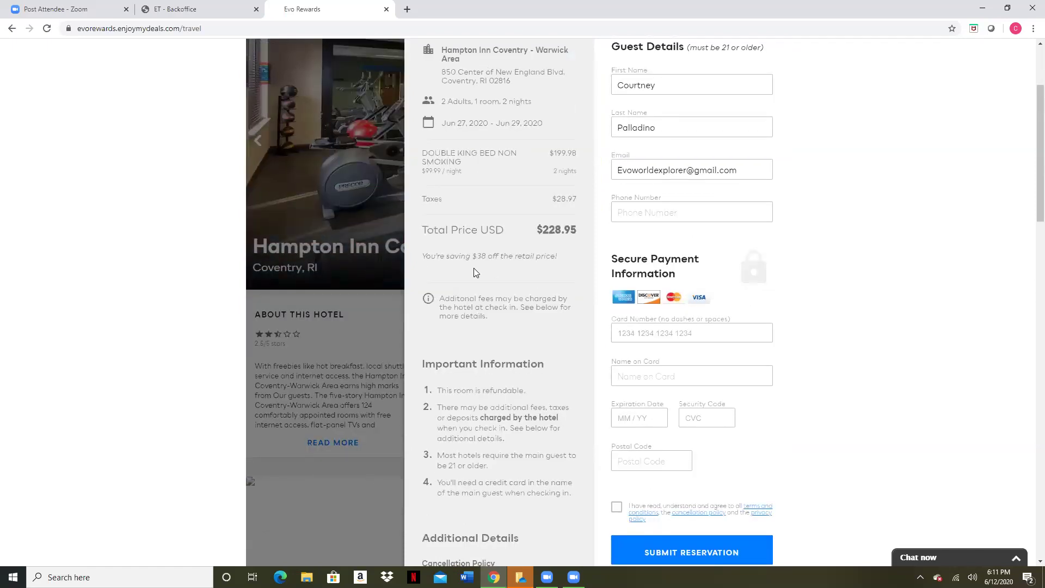
scroll(485, 276, up, 1)
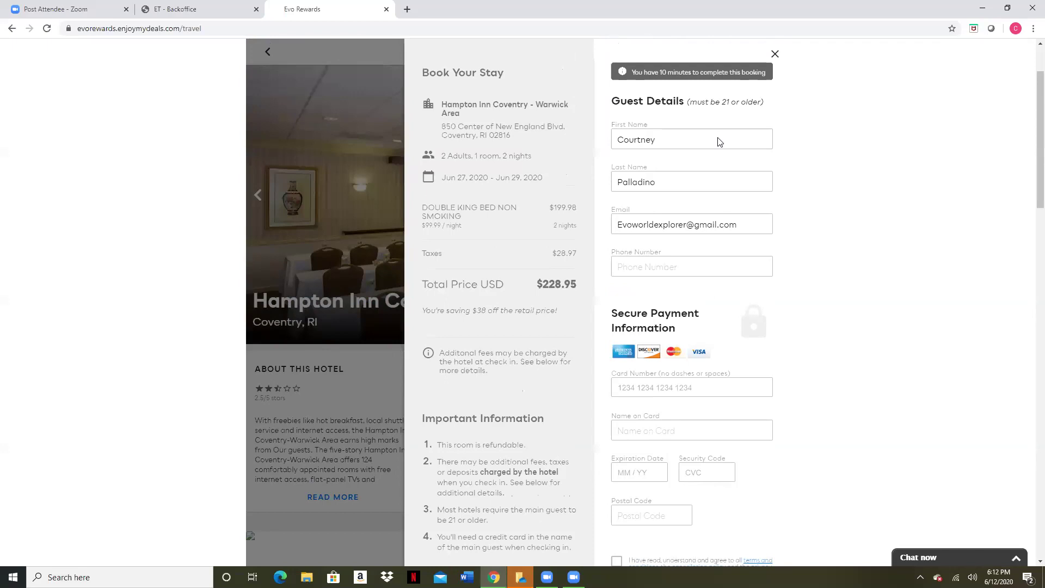
scroll(657, 348, down, 3)
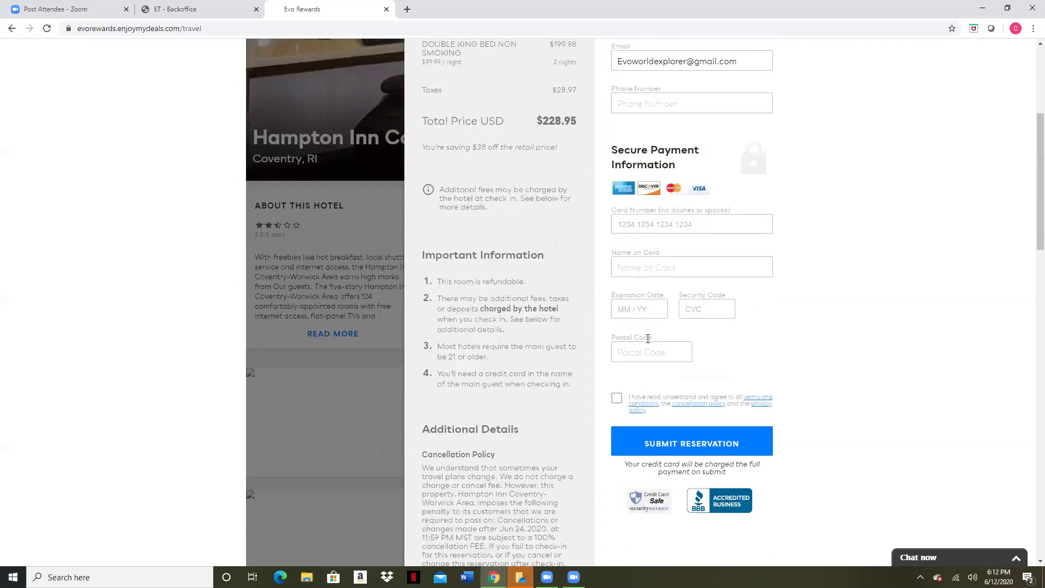
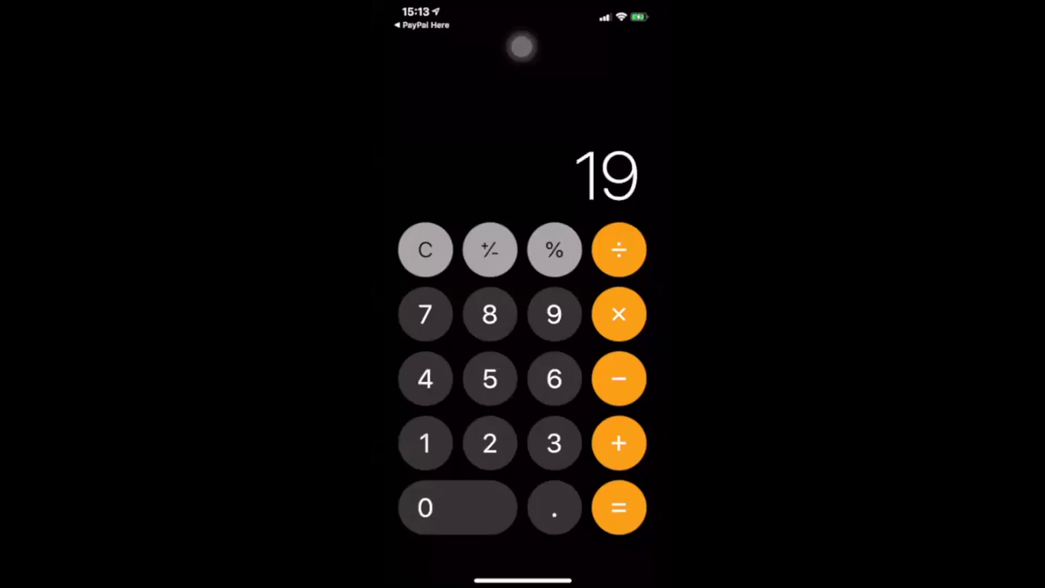
Leave the open app and return to the iOS home screen
drag(523, 580, 626, 305)
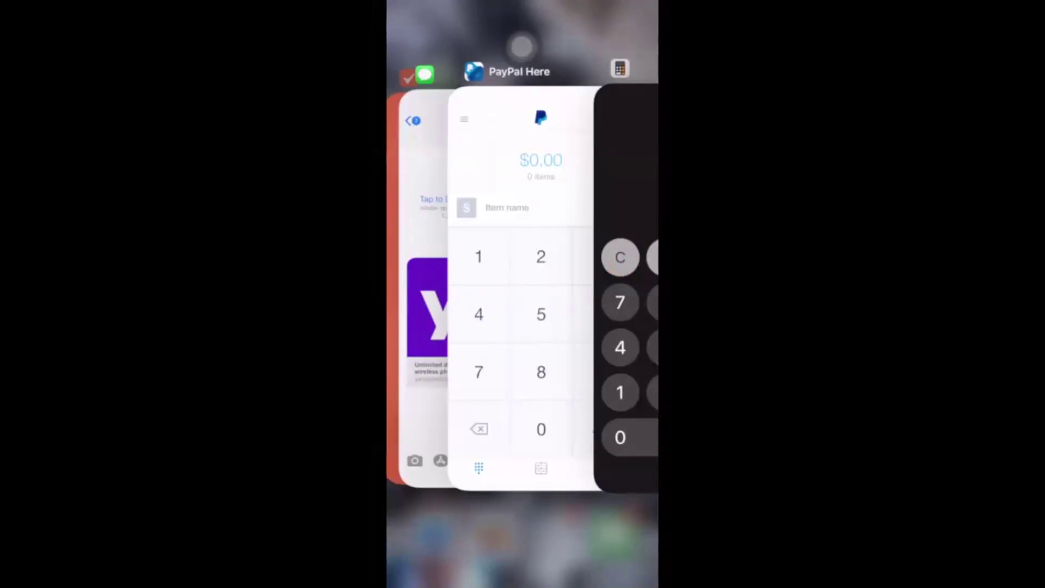
click(523, 539)
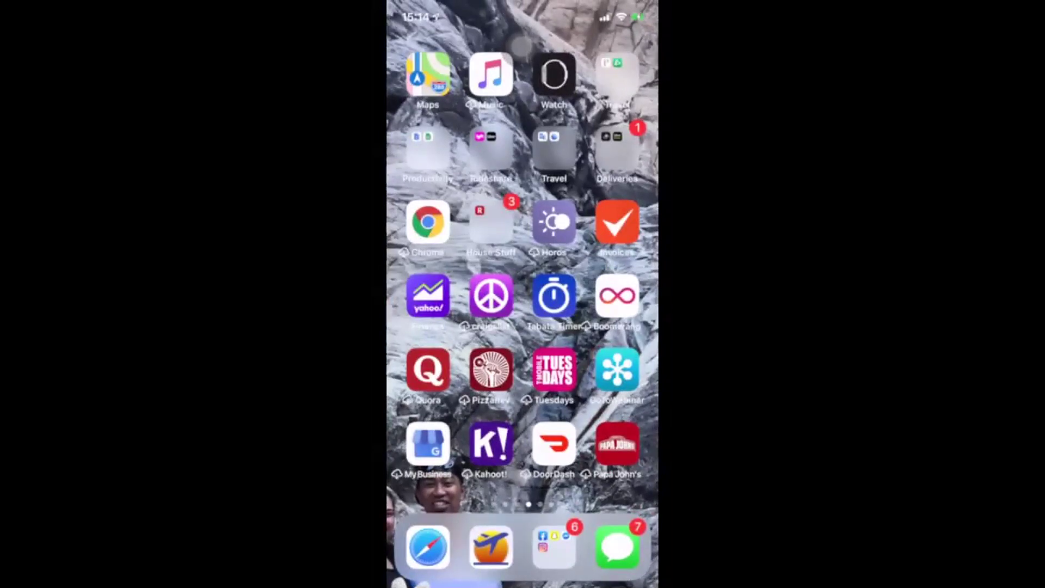
drag(523, 585, 522, 381)
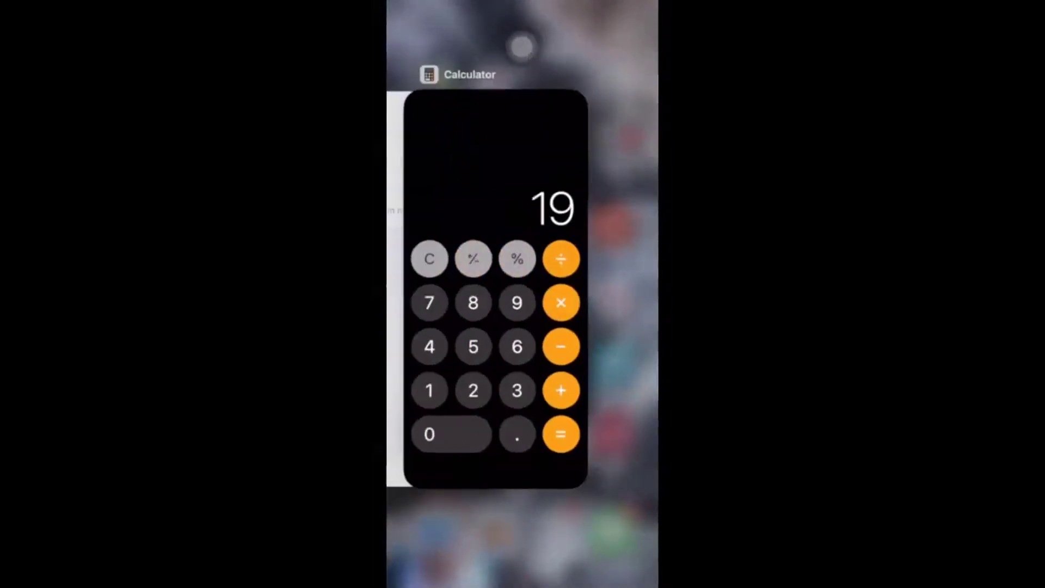
click(523, 539)
Search the home screen for 'pay' and launch PayPal Here from the results
drag(436, 272, 599, 272)
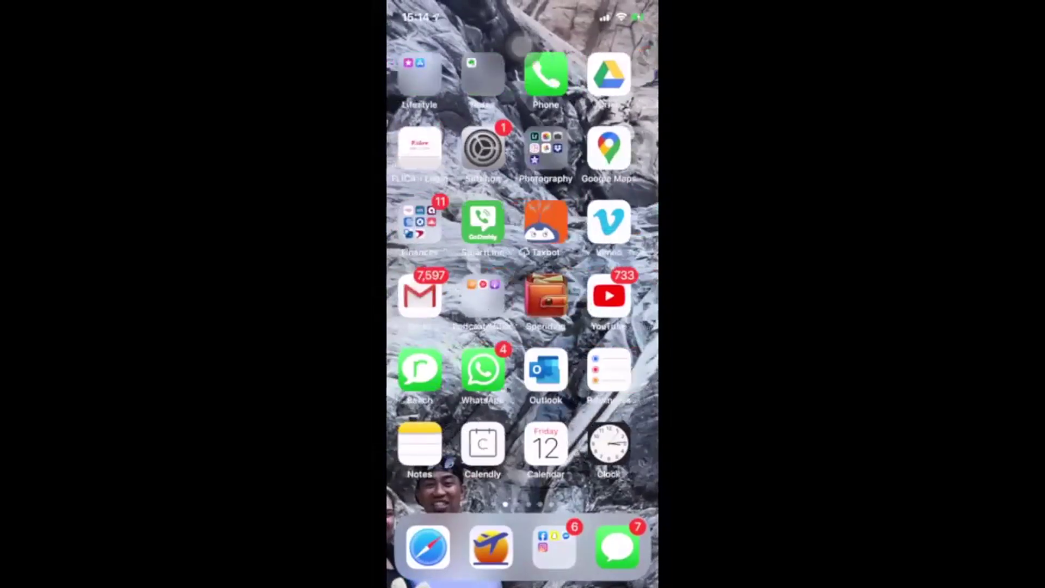
drag(436, 273, 599, 272)
text(pay)
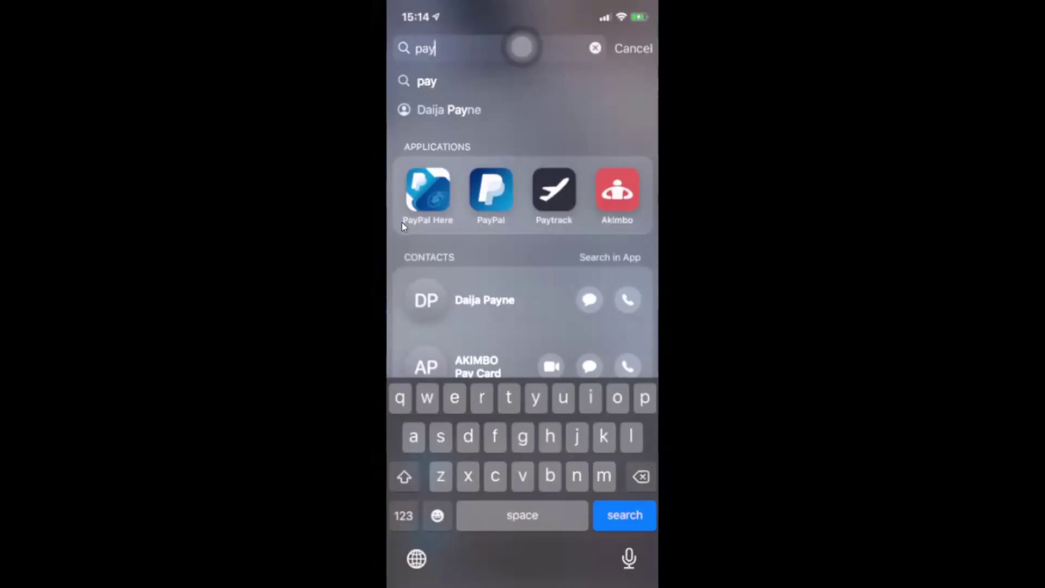
click(450, 202)
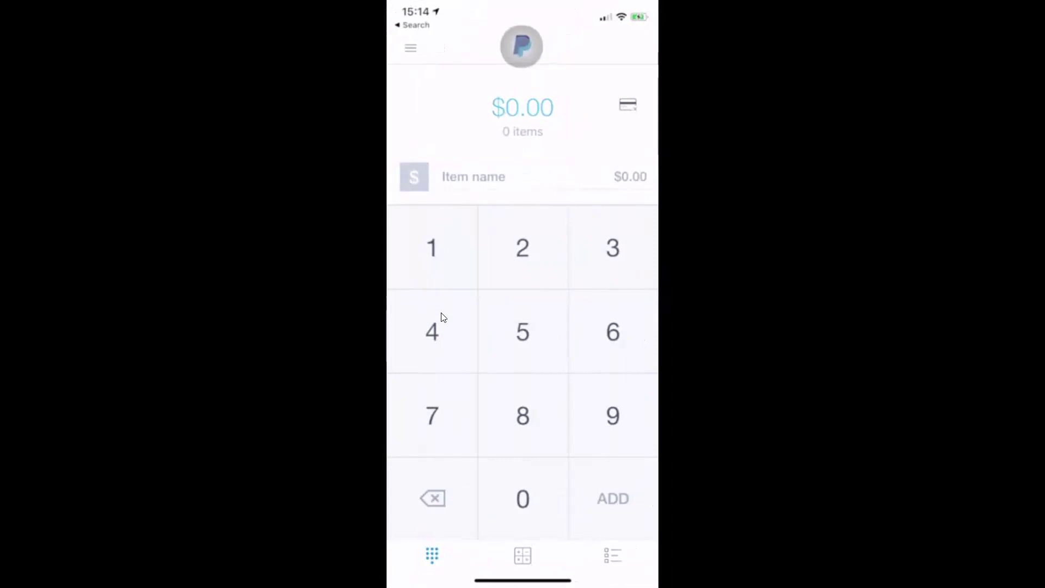
Charge a $20.00 sale and begin manually keying in a Visa card number
text(447)
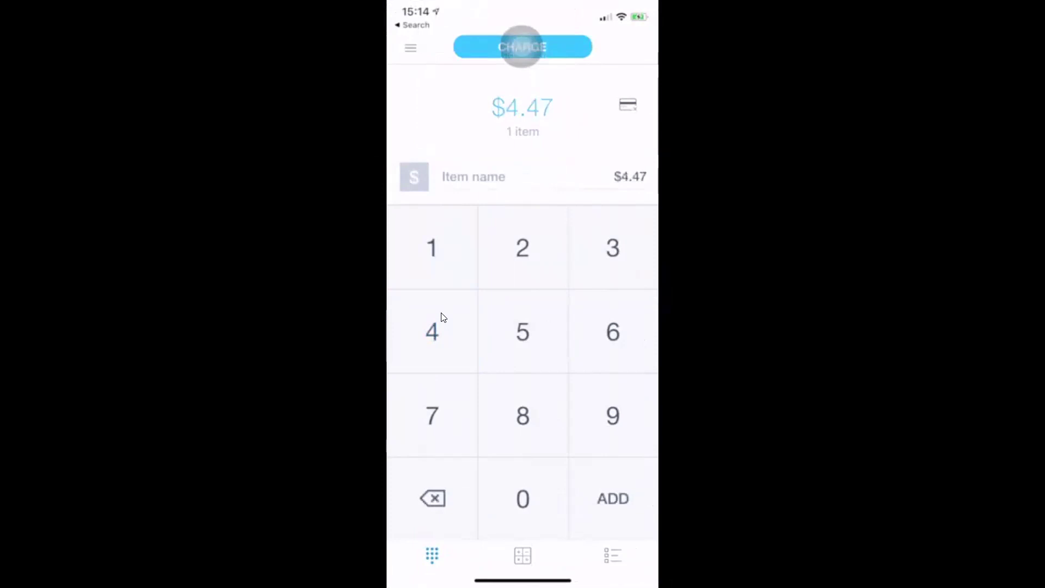
key(BackSpace)
key(BackSpace)
key(BackSpace)
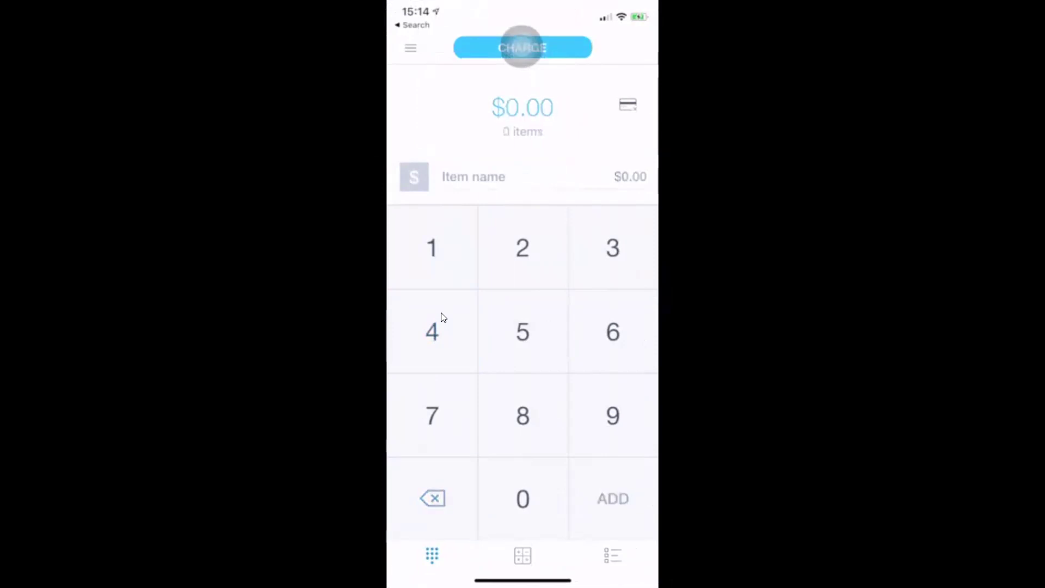
text(20.00)
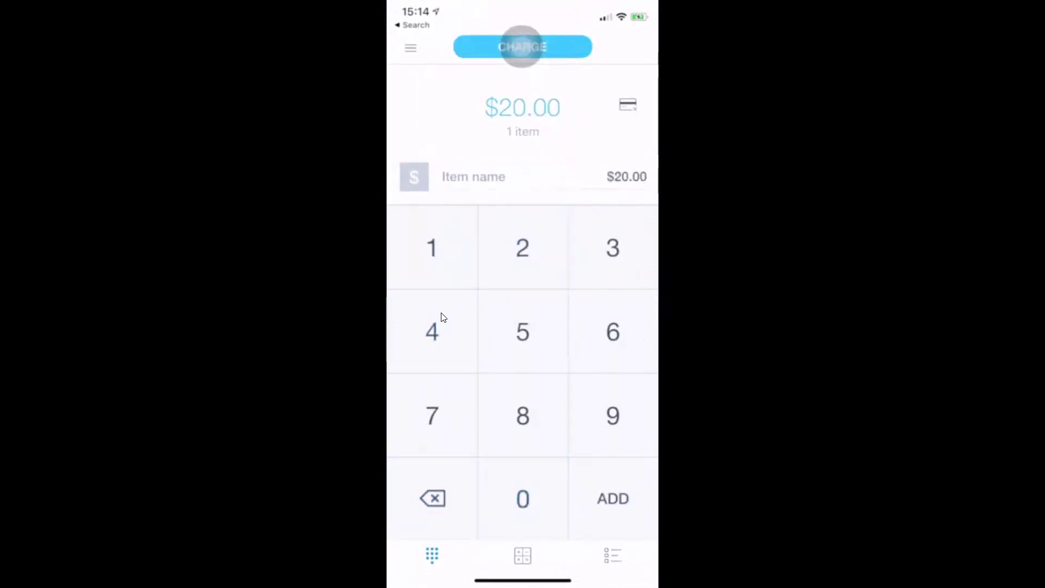
click(522, 47)
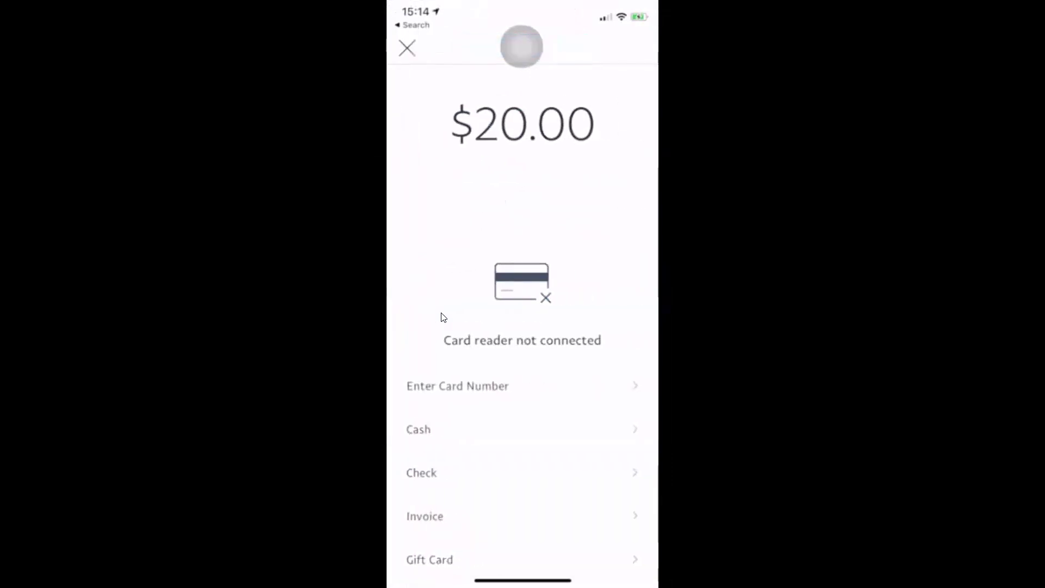
click(457, 386)
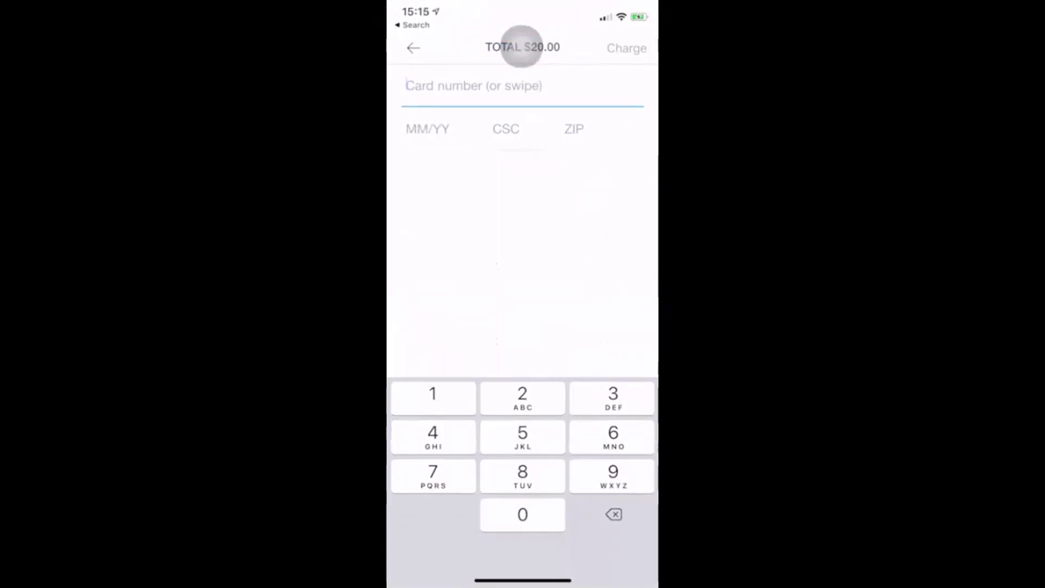
text(473)
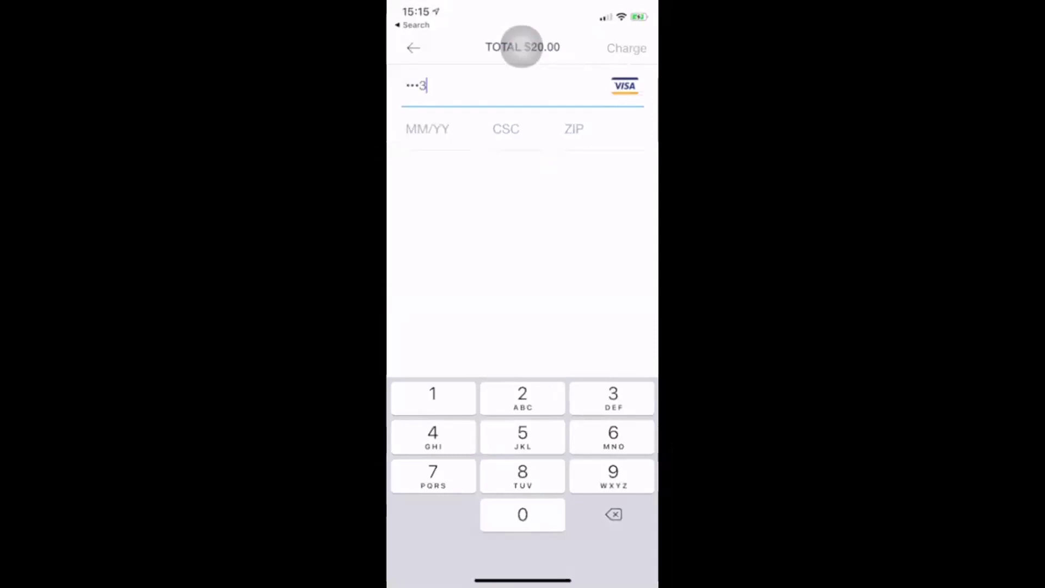
Open Calculator from Control Center, clear the old result of 19, and start entering 1
drag(626, 8, 627, 218)
click(552, 358)
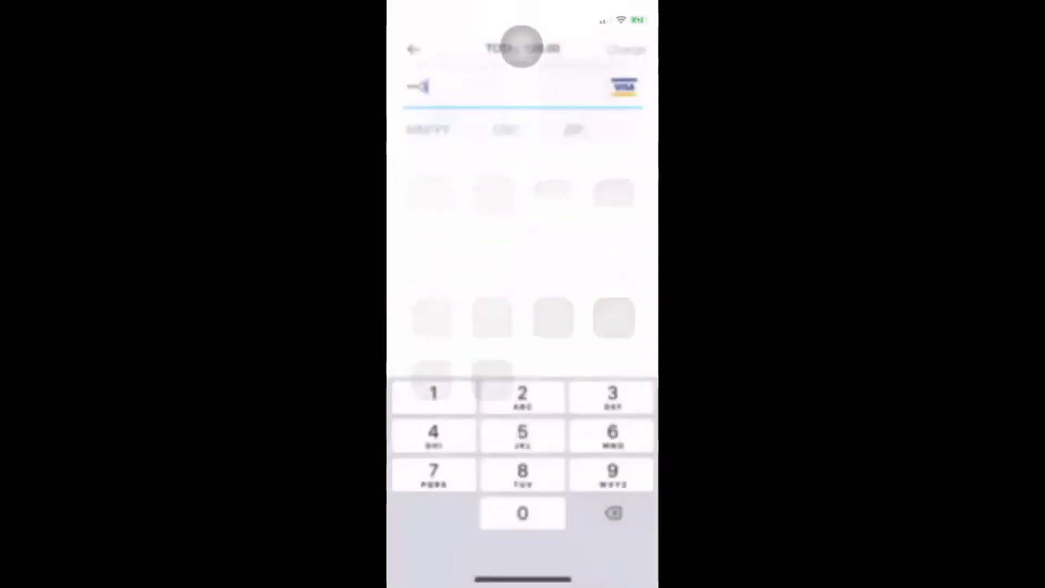
click(426, 250)
click(425, 442)
Calculate 1,000 × 0.028 = 28, then add 0.3 for a total of 28.3
click(458, 507)
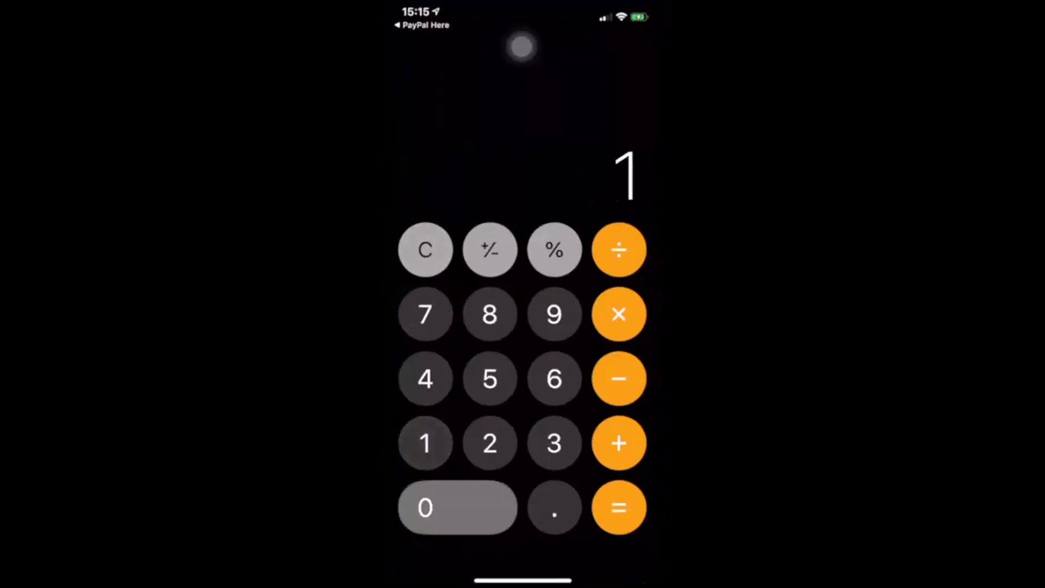
click(458, 507)
click(458, 507)
click(619, 314)
click(554, 507)
click(458, 507)
click(490, 443)
click(490, 314)
click(619, 508)
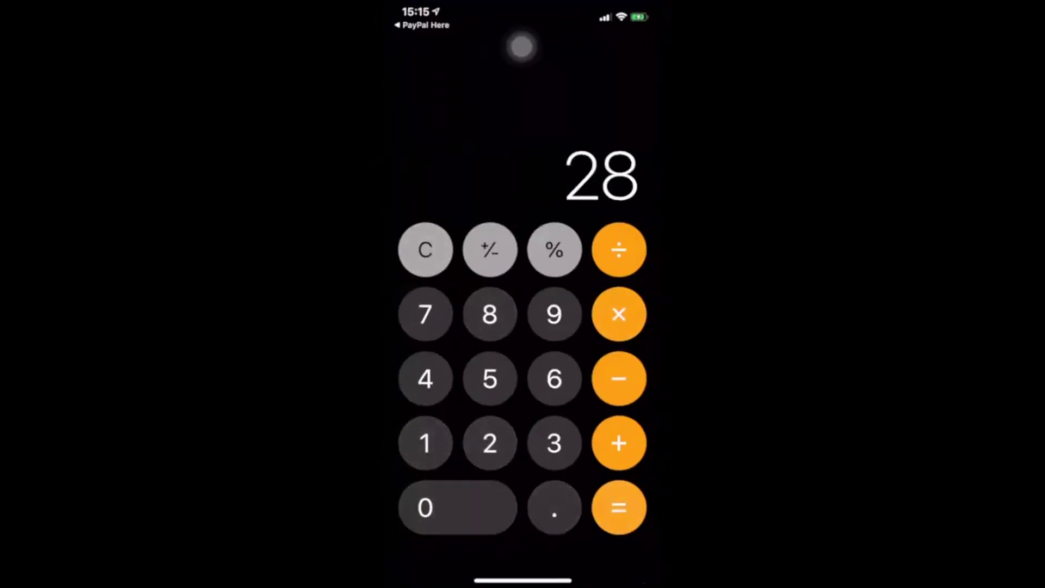
click(619, 443)
click(555, 507)
click(554, 443)
click(619, 507)
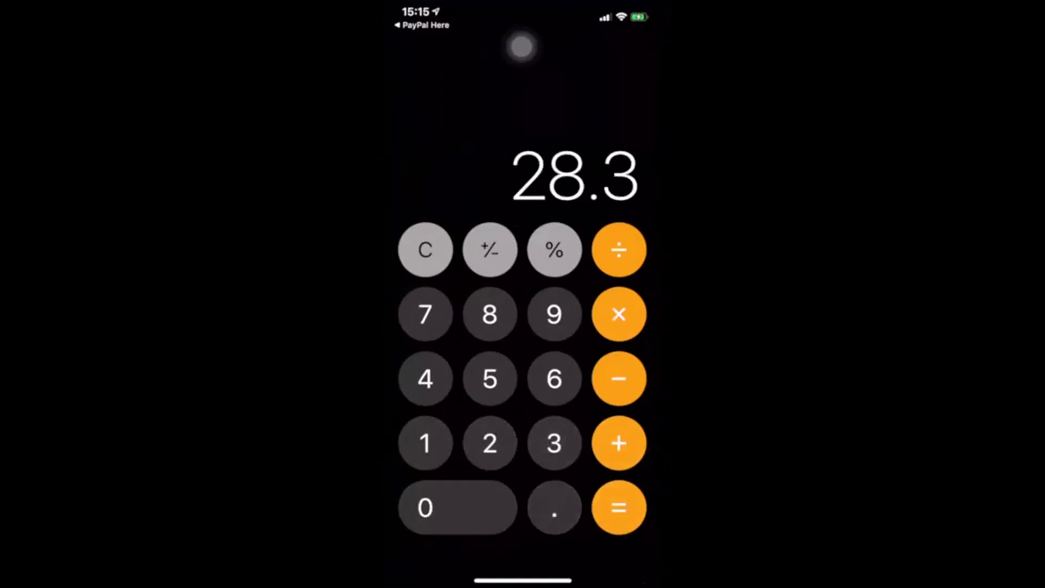
Return briefly to PayPal Here's card entry form, then switch to the Venmo feed
drag(523, 579, 522, 381)
drag(490, 273, 626, 273)
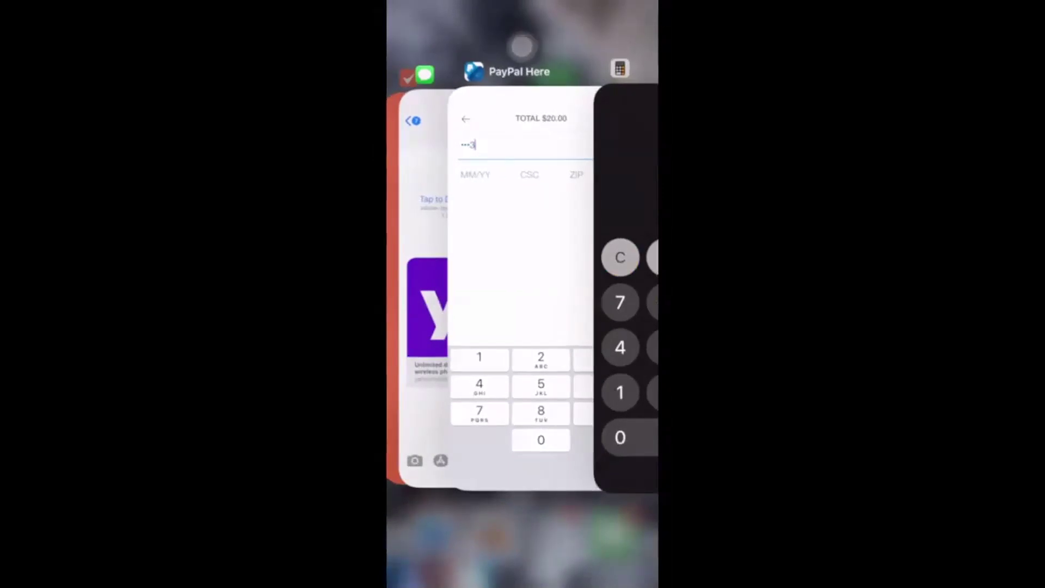
click(523, 273)
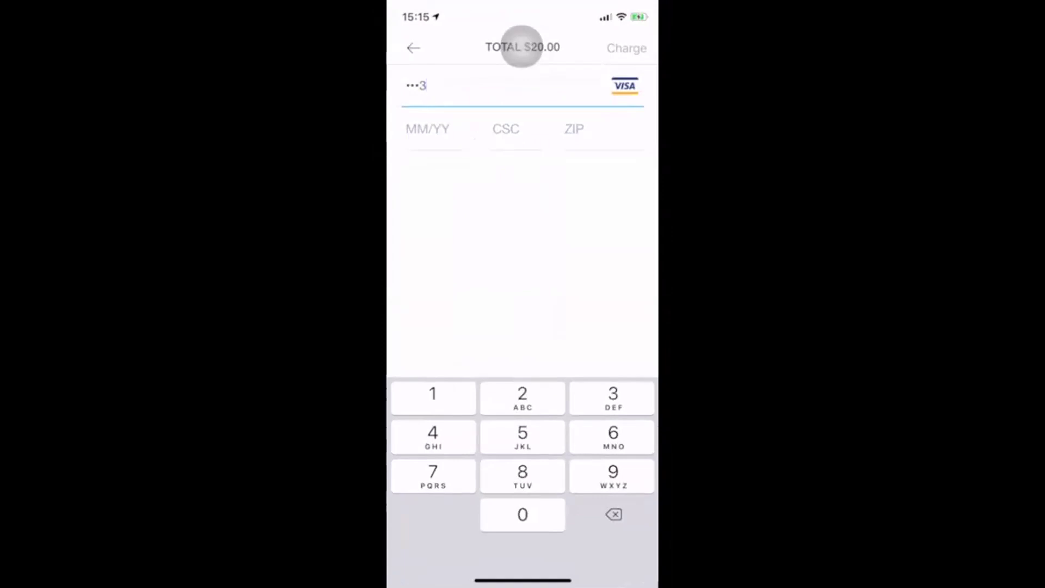
drag(523, 577, 523, 305)
drag(424, 272, 545, 272)
click(523, 272)
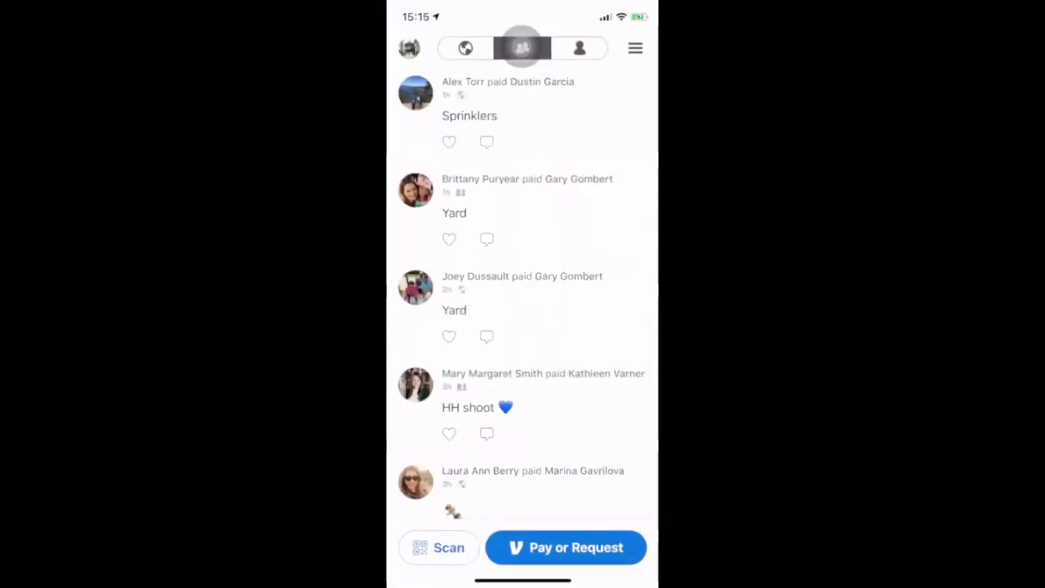
Start a new Venmo payment, then switch to Cash App to view the $50.00 balance
click(566, 548)
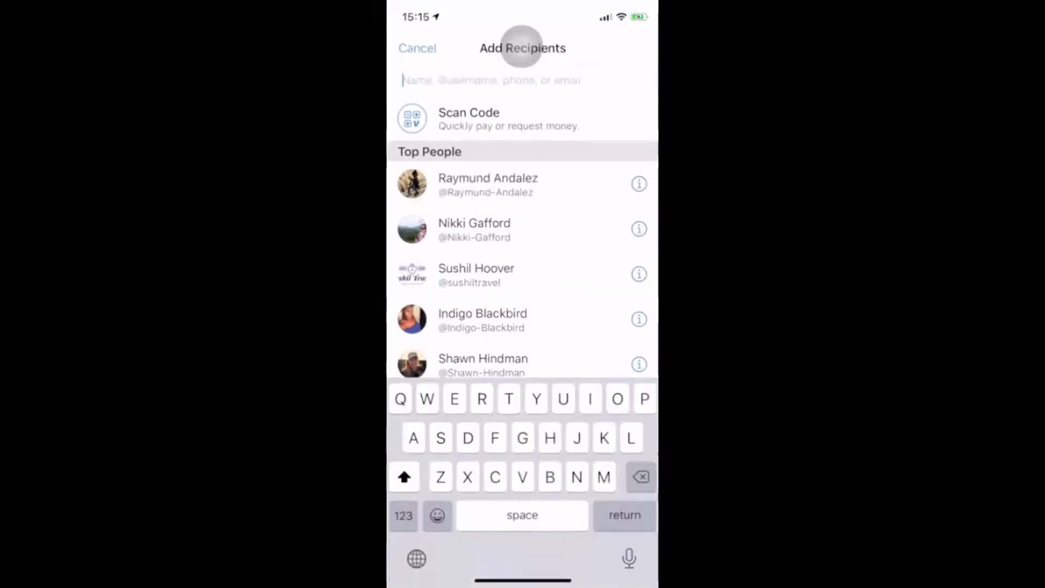
drag(523, 582, 523, 354)
drag(463, 273, 588, 272)
click(424, 283)
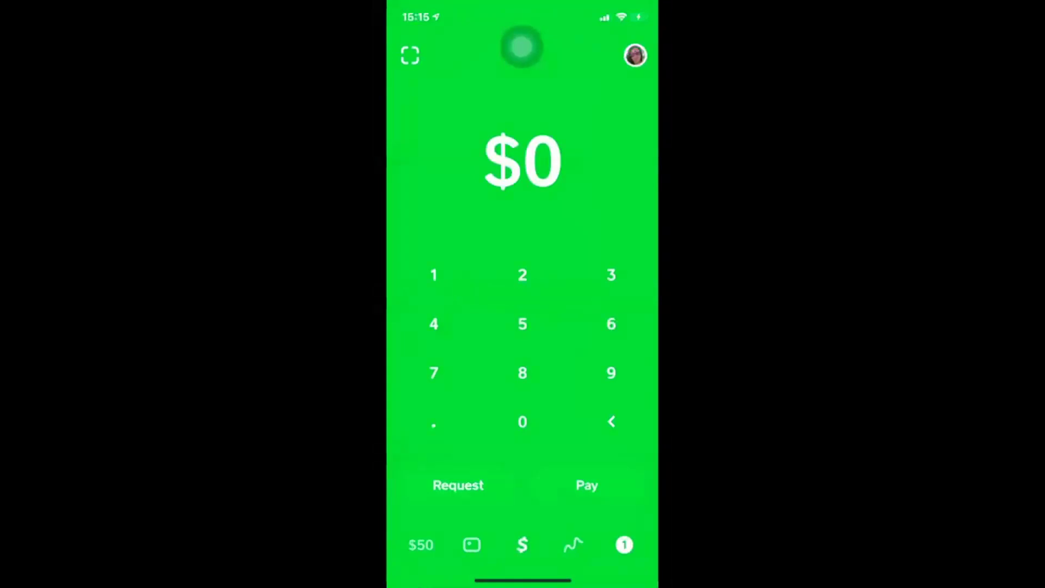
click(421, 545)
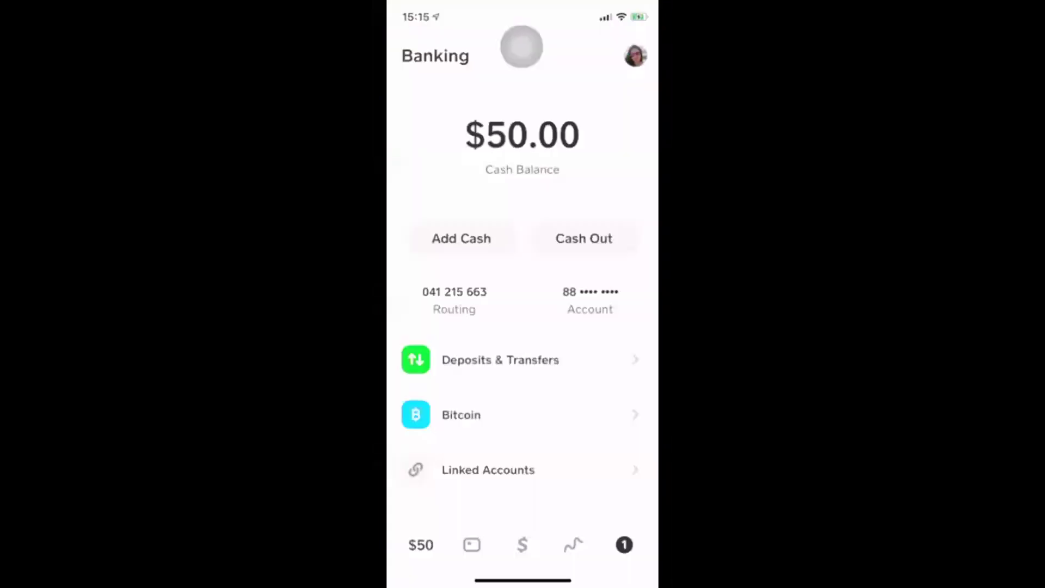
Switch to PayPal Here's card payment screen, then back to Cash App's banking screen
drag(523, 581, 522, 414)
drag(414, 327, 436, 327)
drag(599, 326, 463, 327)
drag(545, 327, 501, 327)
drag(599, 326, 436, 327)
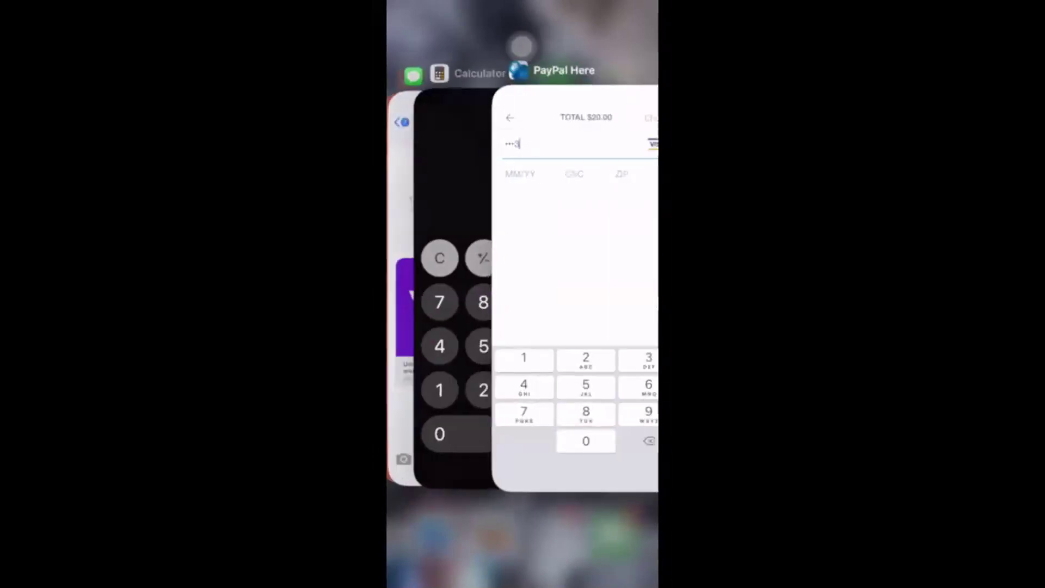
click(523, 261)
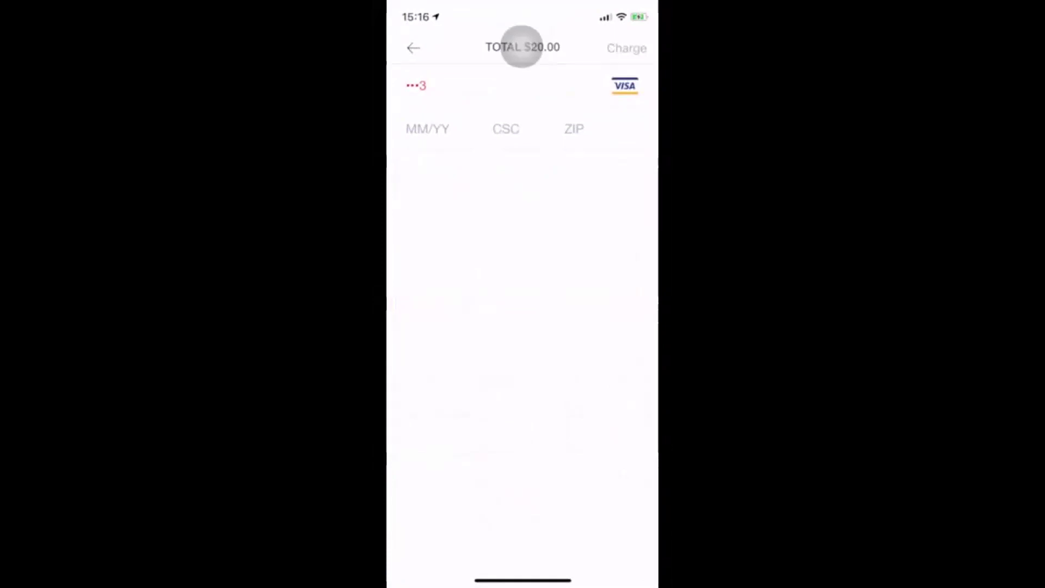
double_click(522, 46)
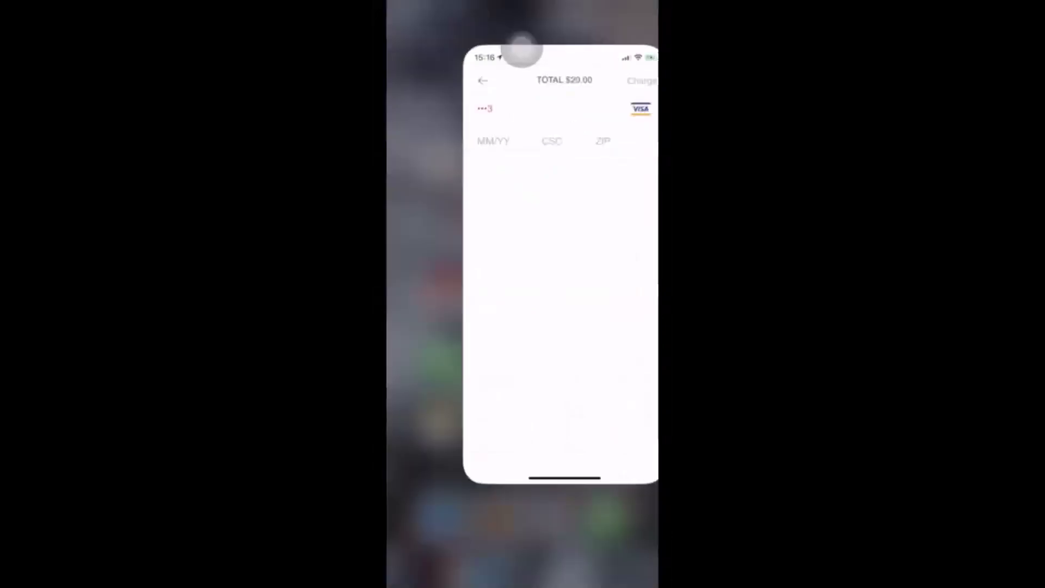
click(523, 289)
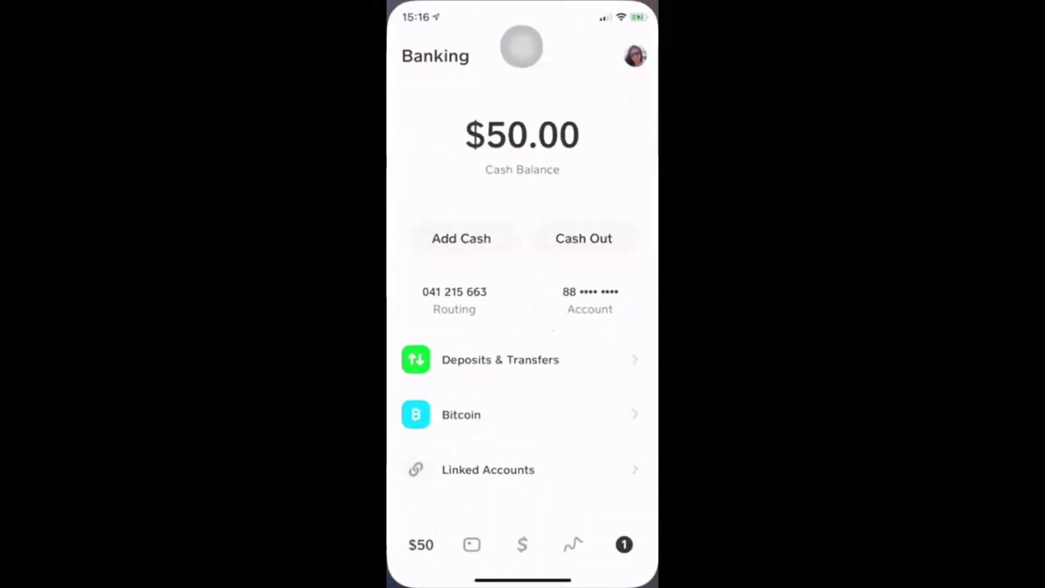
Open Venmo's Add Recipients screen, then go back to browsing the open apps
double_click(522, 46)
drag(446, 272, 599, 272)
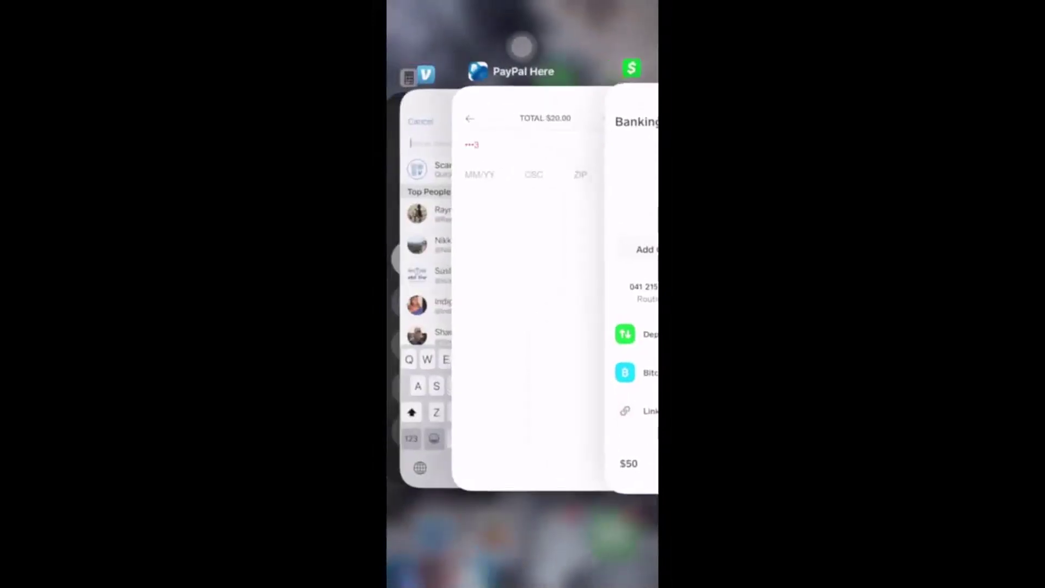
click(525, 292)
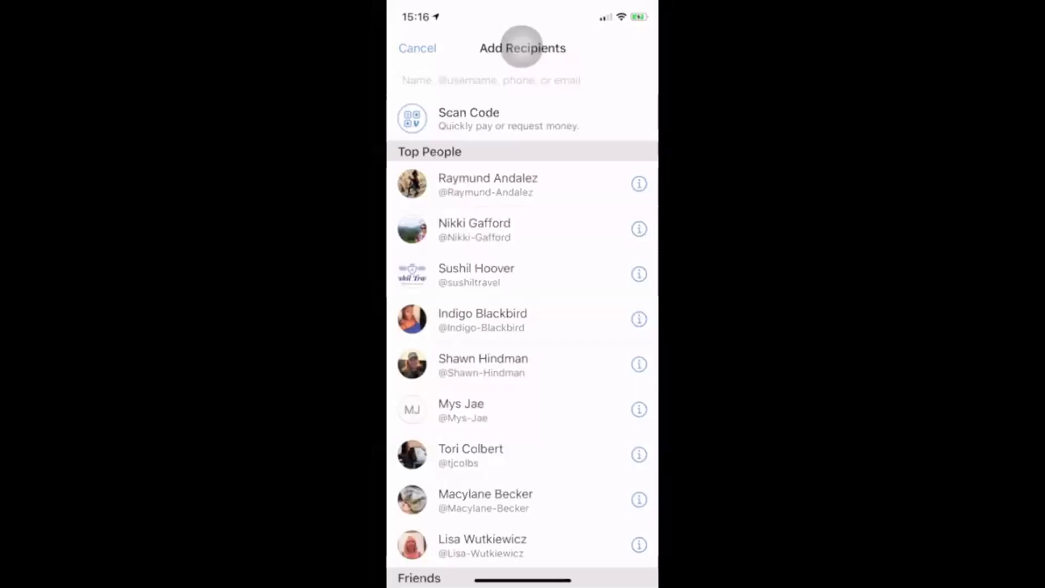
click(522, 46)
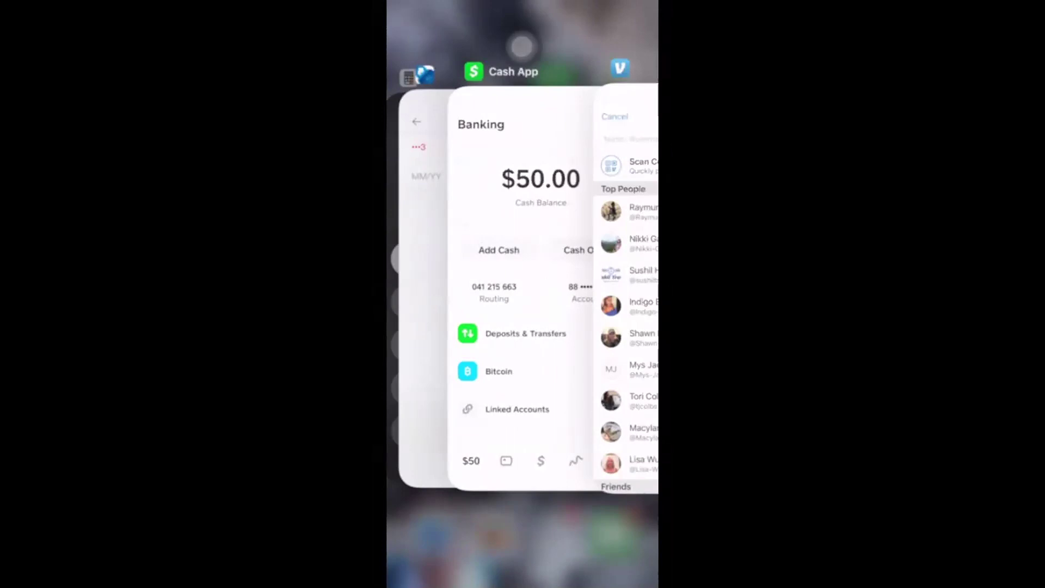
drag(544, 273, 626, 273)
Bring up the Invoices app and open the $256.59 invoice in edit view
drag(462, 273, 544, 273)
click(523, 289)
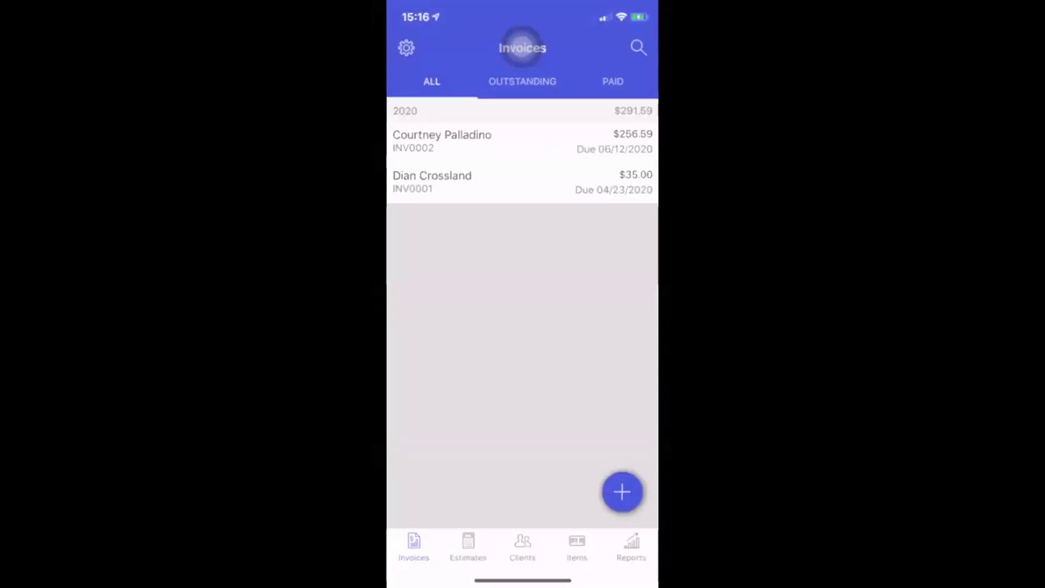
click(441, 141)
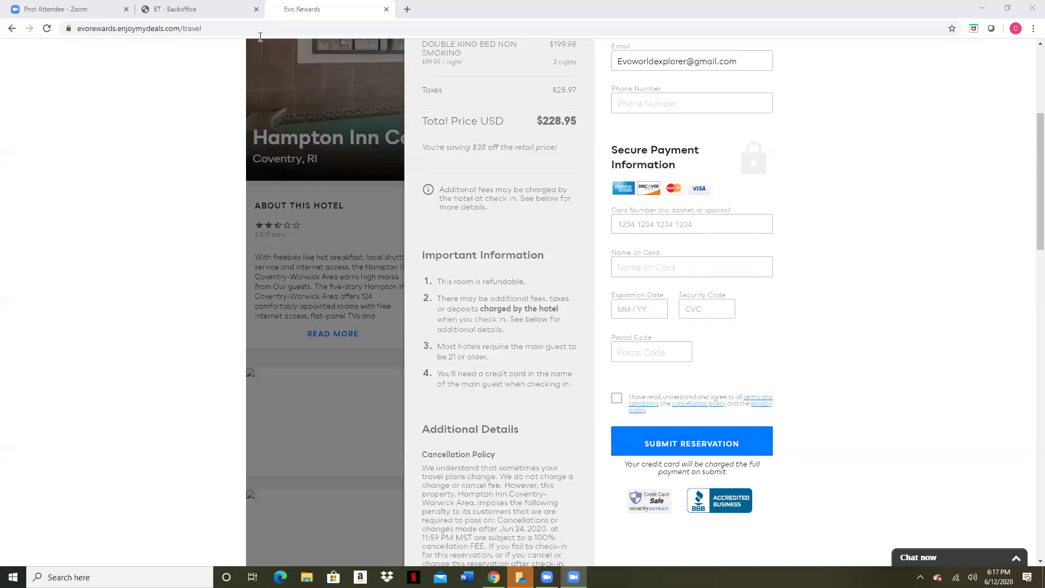
Close a stray new tab, load the ET Backoffice Dashboard, and open Travel Cafe
click(408, 9)
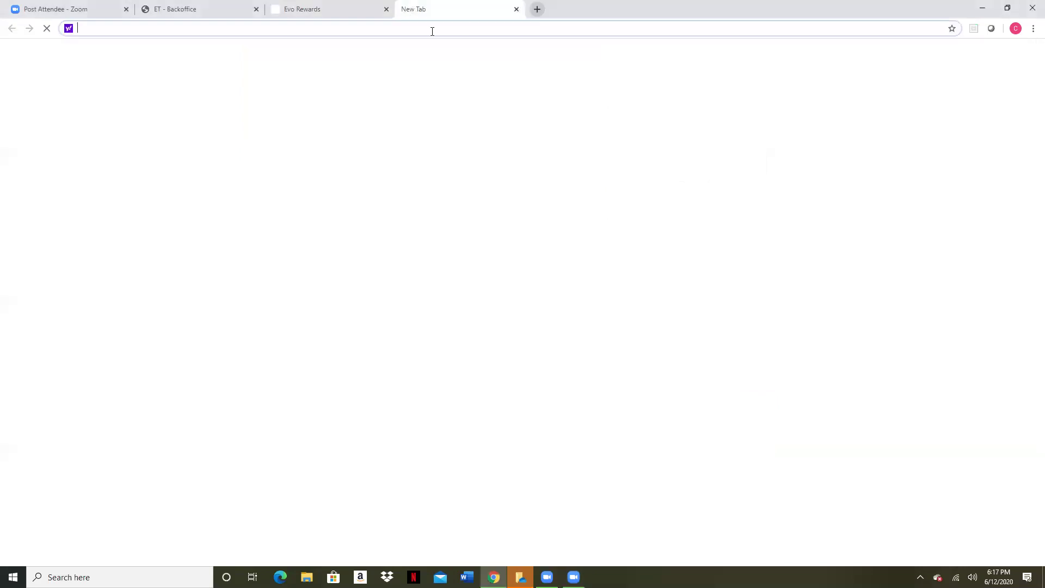
key(ctrl+w)
click(197, 11)
click(43, 122)
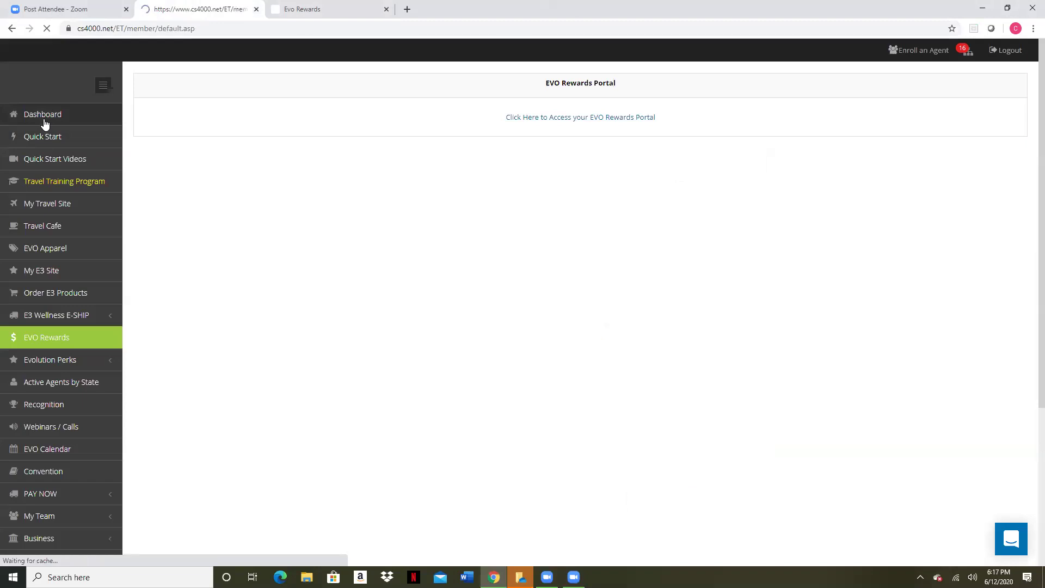
click(462, 309)
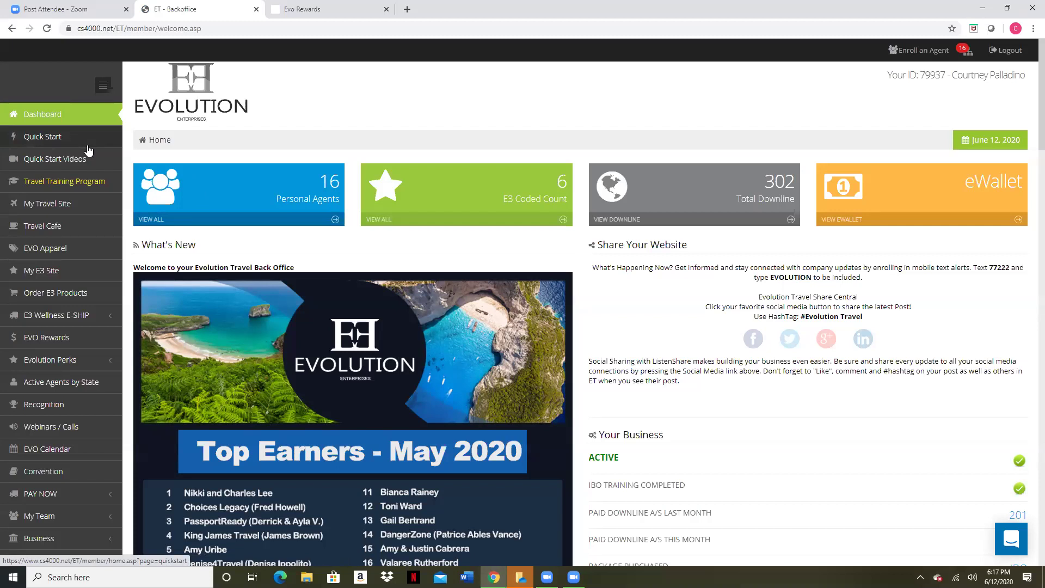
click(71, 231)
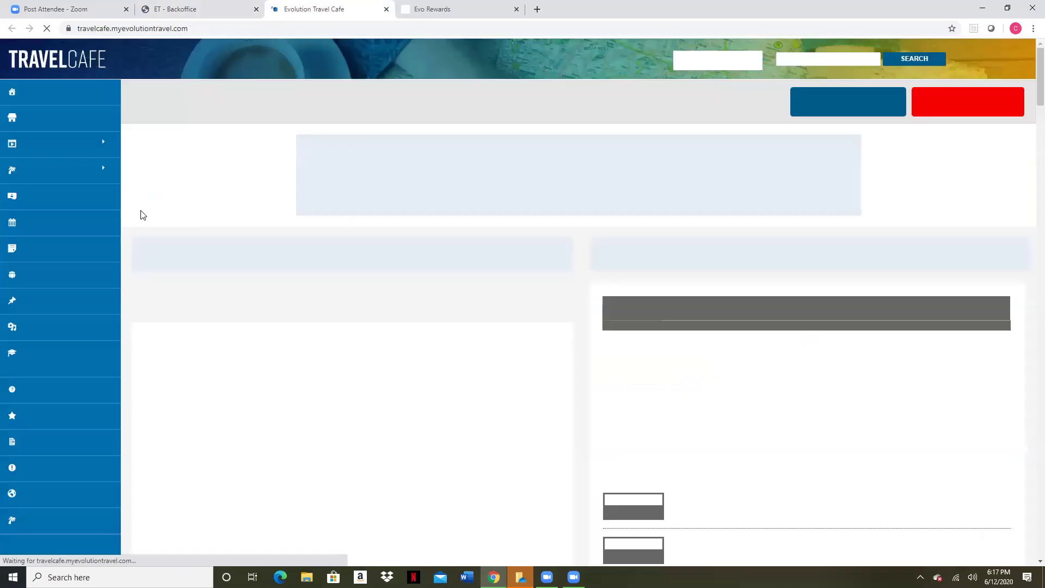
Go to Travel Cafe's Forms page and highlight the Credit Card Authorization Form heading
click(38, 254)
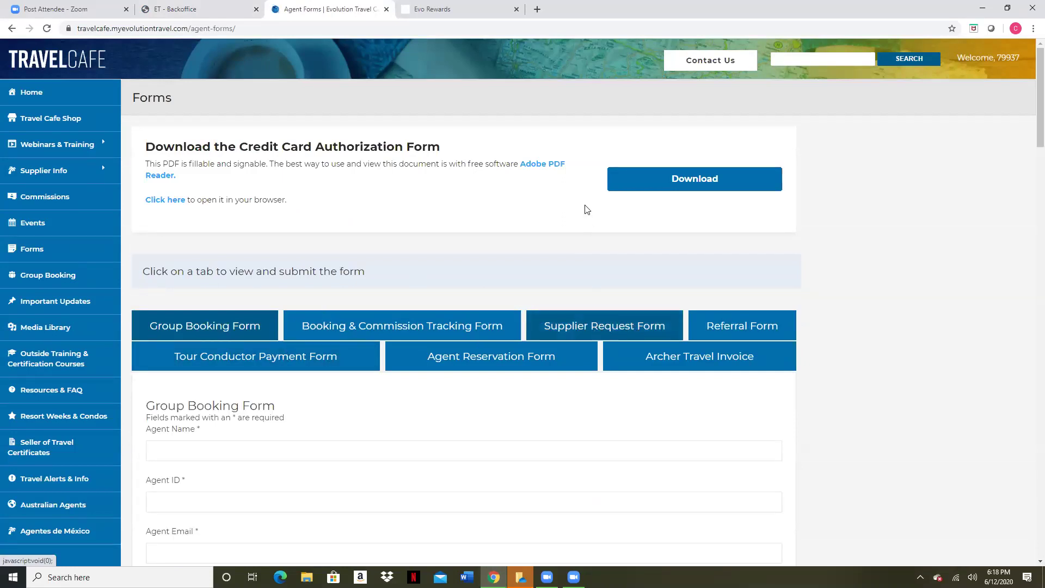
drag(175, 147, 444, 148)
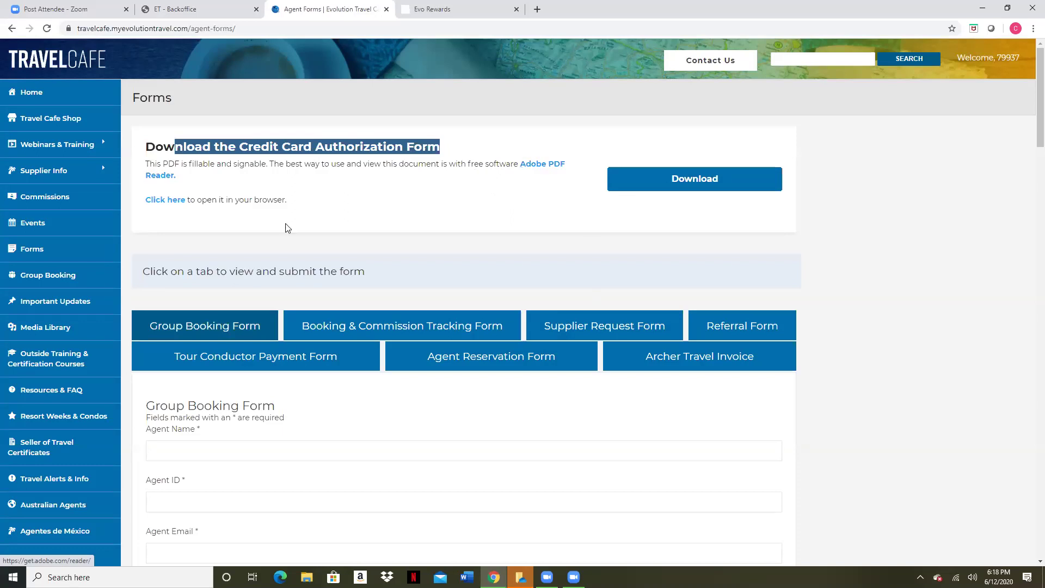
Open the Credit-Card-Authorization-Form_Fillable.pdf from its 'Click here' link and scroll through it
click(175, 208)
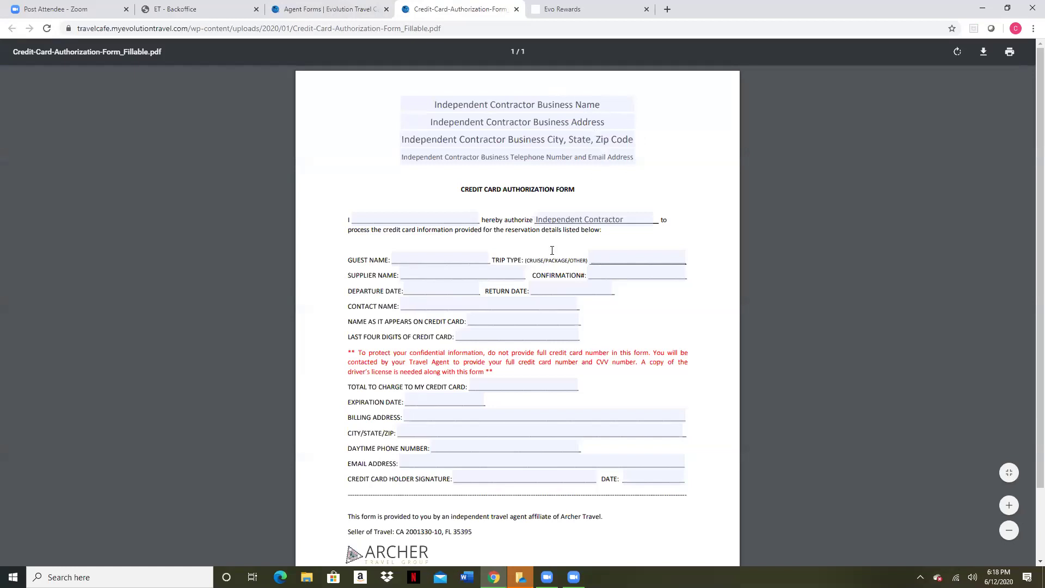
scroll(551, 250, down, 1)
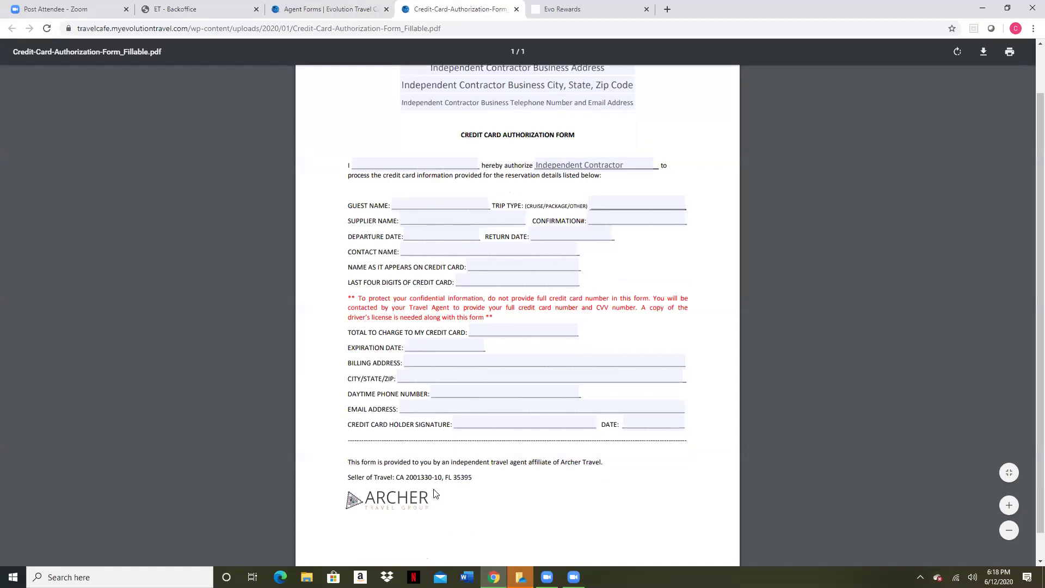
scroll(700, 404, up, 1)
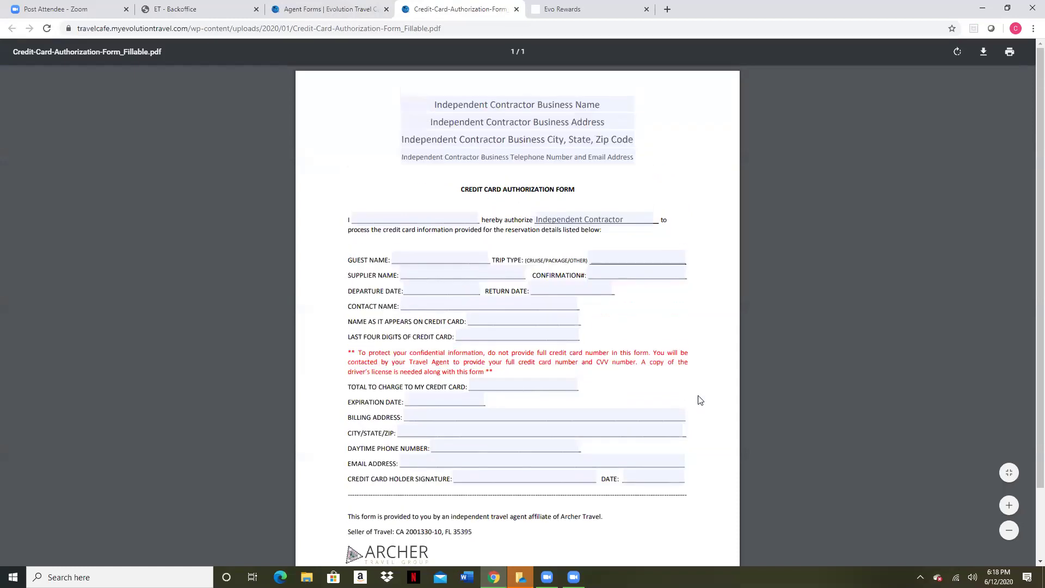